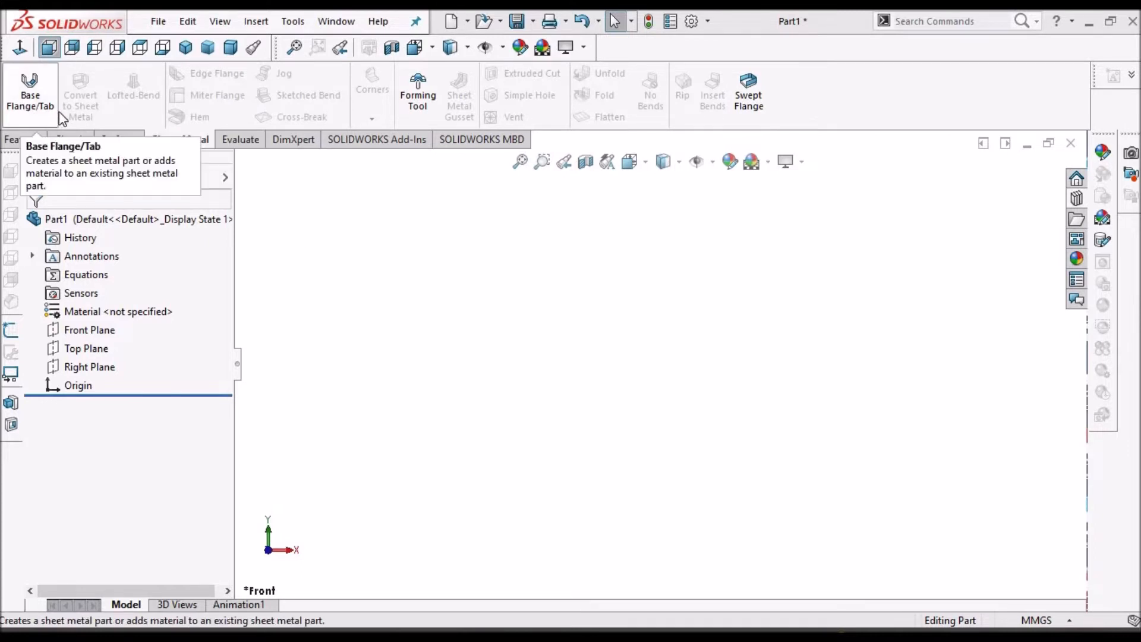
Sketch a center rectangle about 126 by 103 mm on the Front Plane, centred on the origin, and exit the sketch.
{"action": "left_click", "coordinate": [90, 330]}
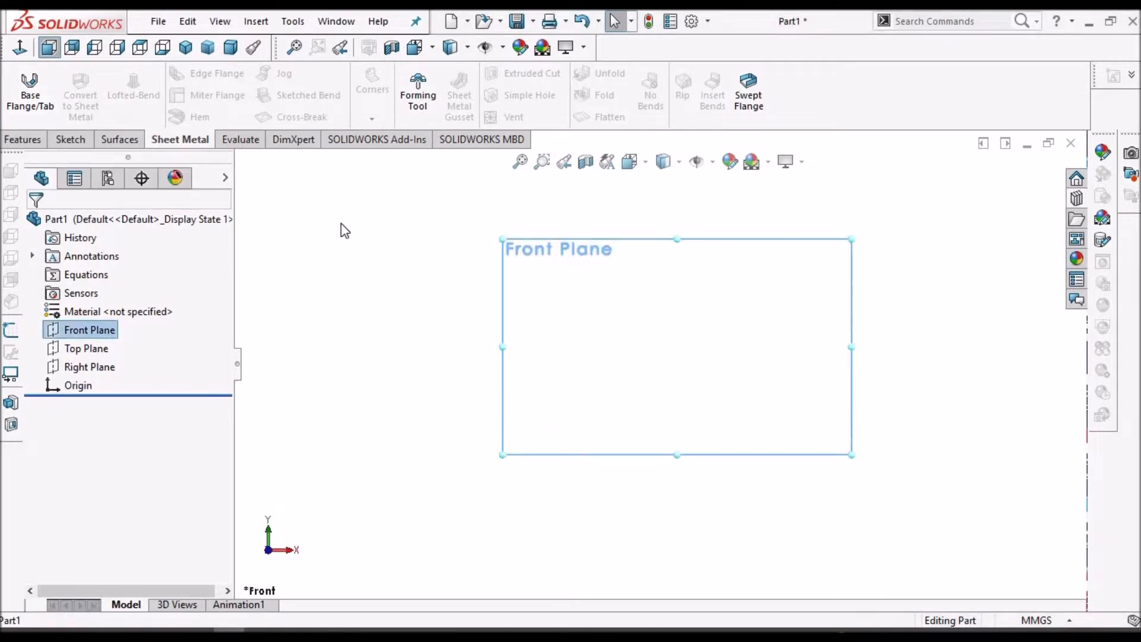
{"action": "left_click", "coordinate": [70, 139]}
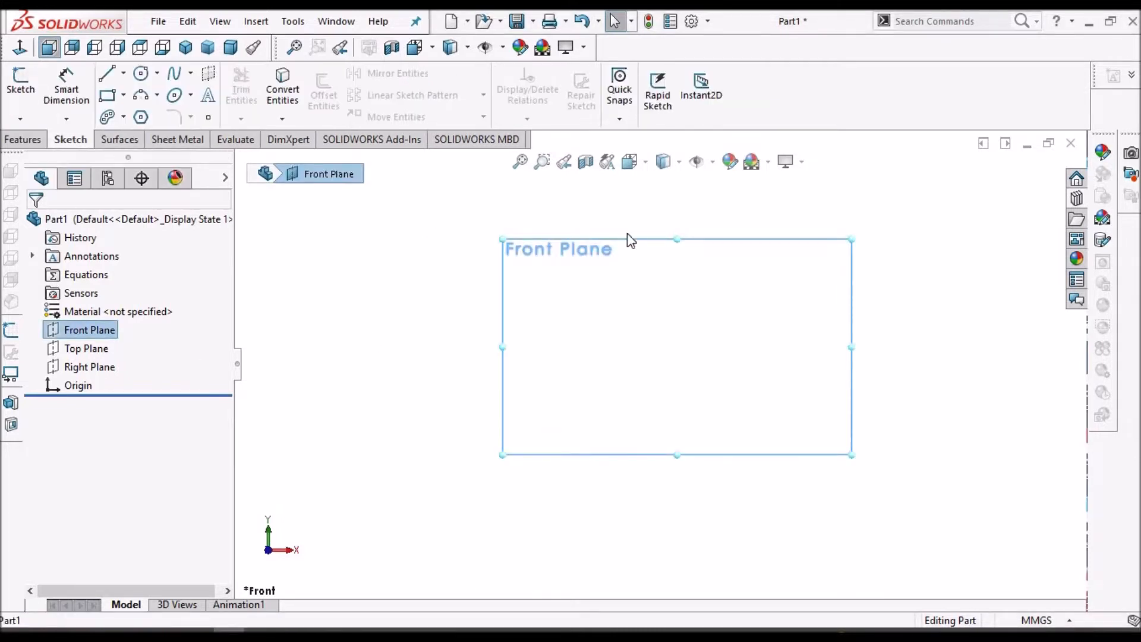
{"action": "scroll", "coordinate": [665, 330], "scroll_direction": "up", "scroll_amount": 2}
{"action": "scroll", "coordinate": [761, 312], "scroll_direction": "down", "scroll_amount": 2}
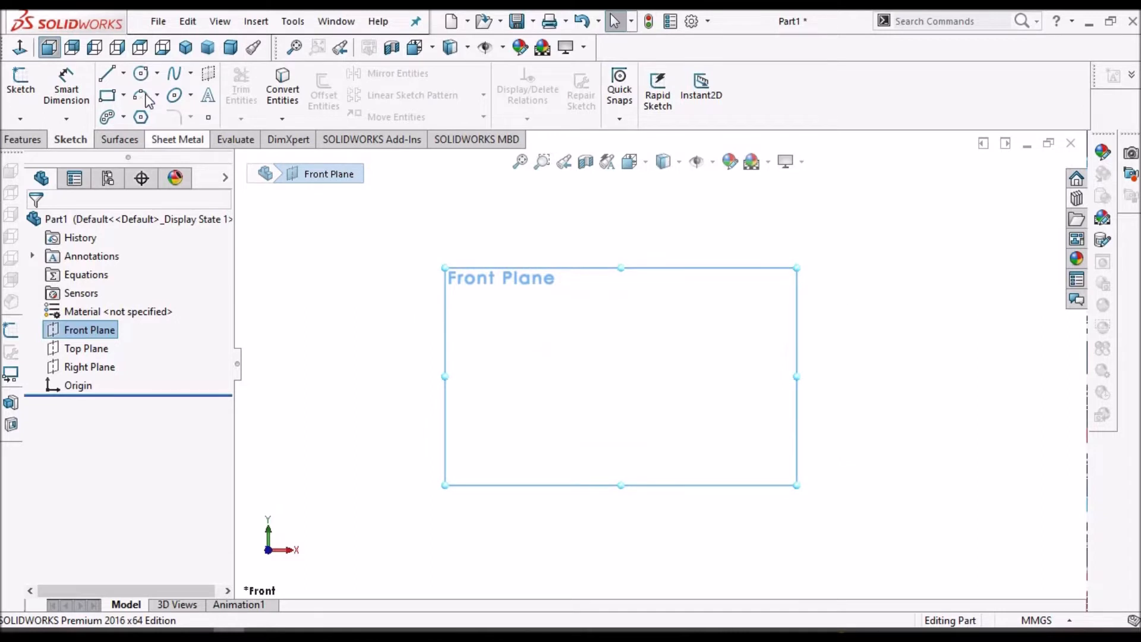
{"action": "left_click", "coordinate": [123, 95]}
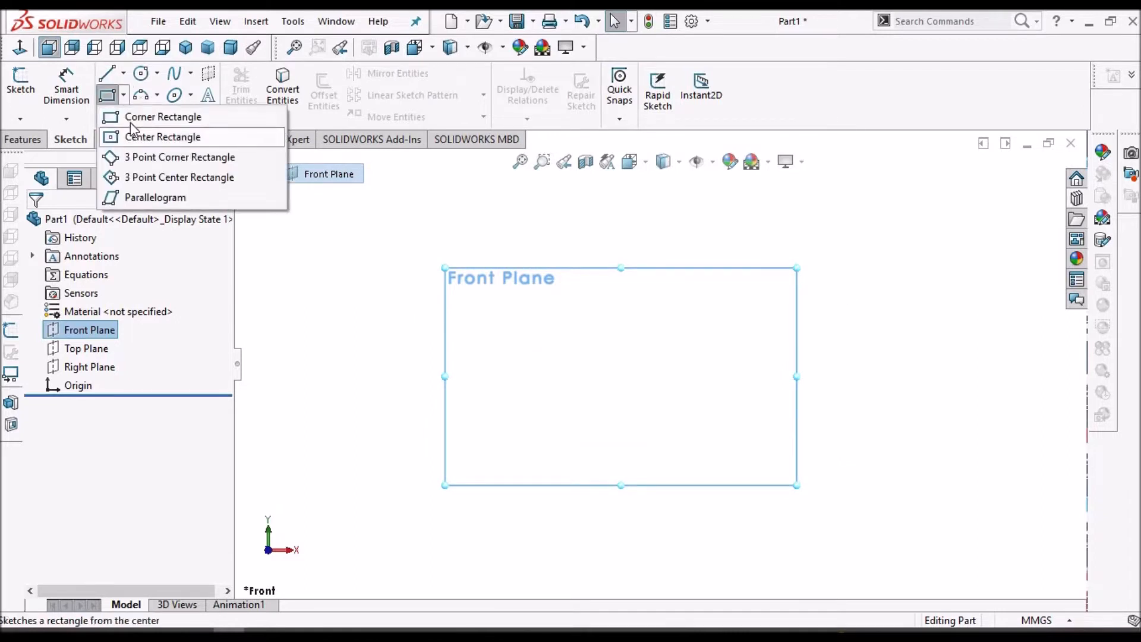
{"action": "left_click", "coordinate": [113, 138]}
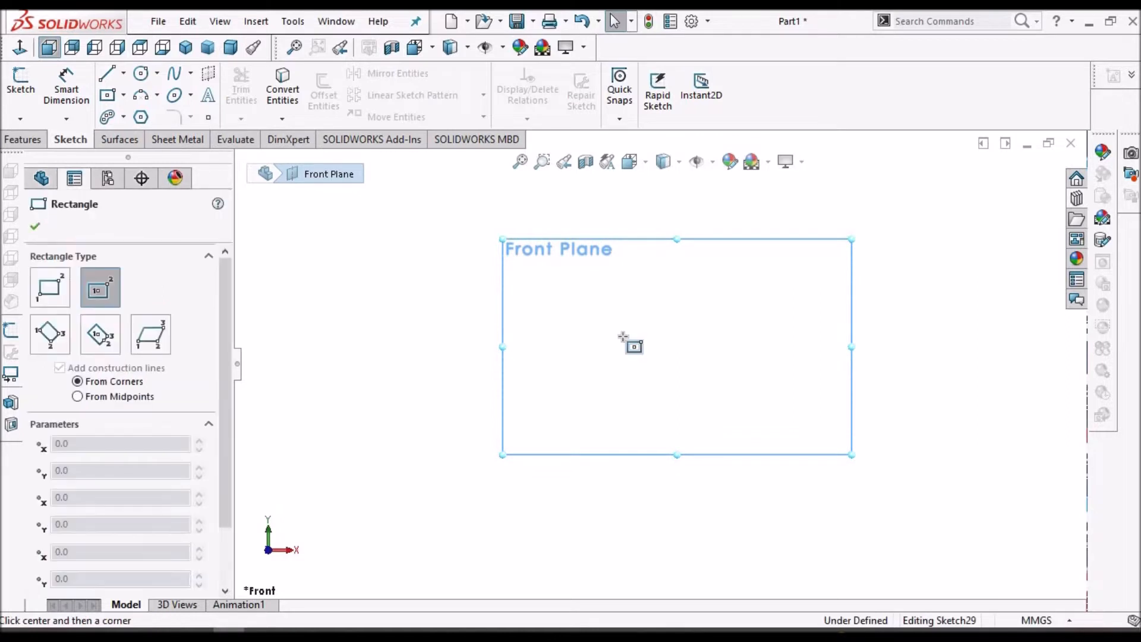
{"action": "left_click", "coordinate": [660, 361]}
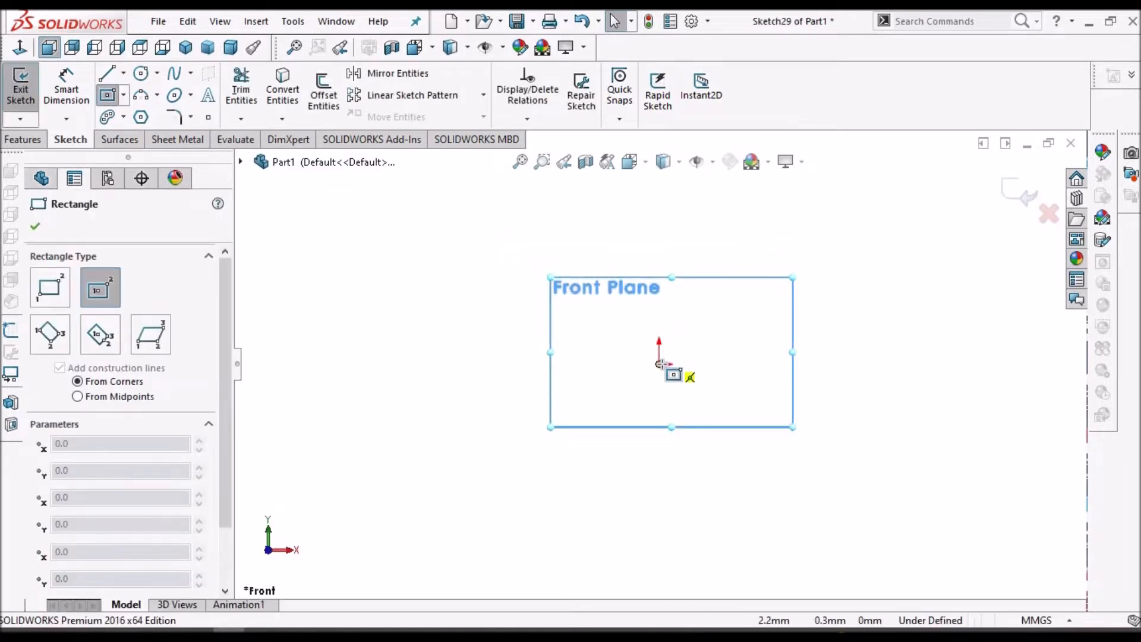
{"action": "left_click", "coordinate": [747, 293]}
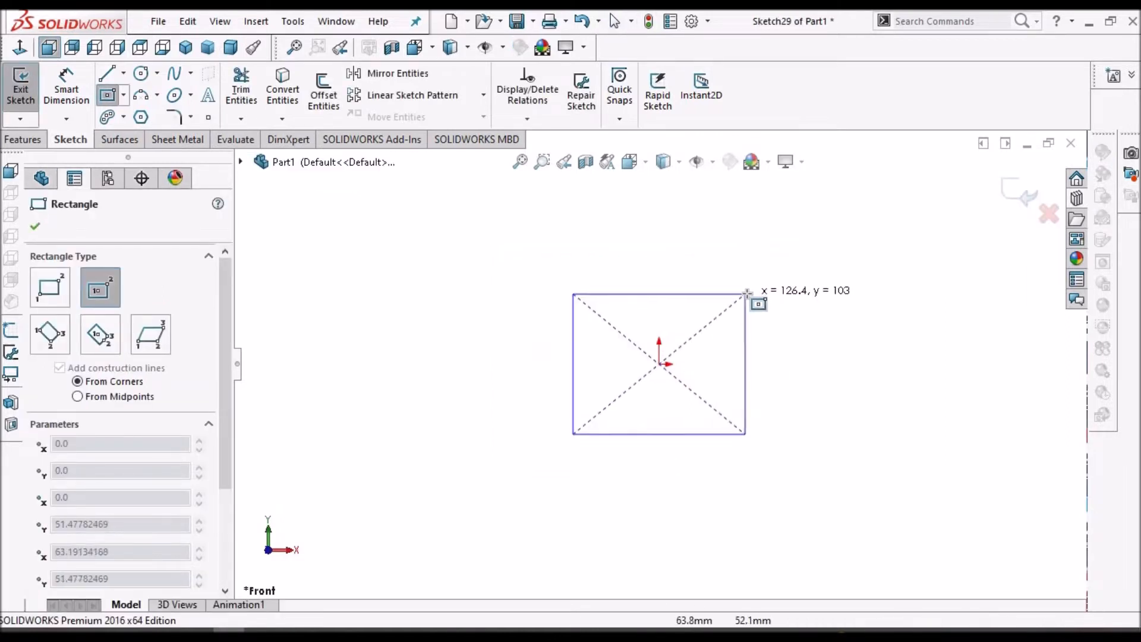
{"action": "right_click", "coordinate": [634, 250]}
{"action": "left_click", "coordinate": [702, 256]}
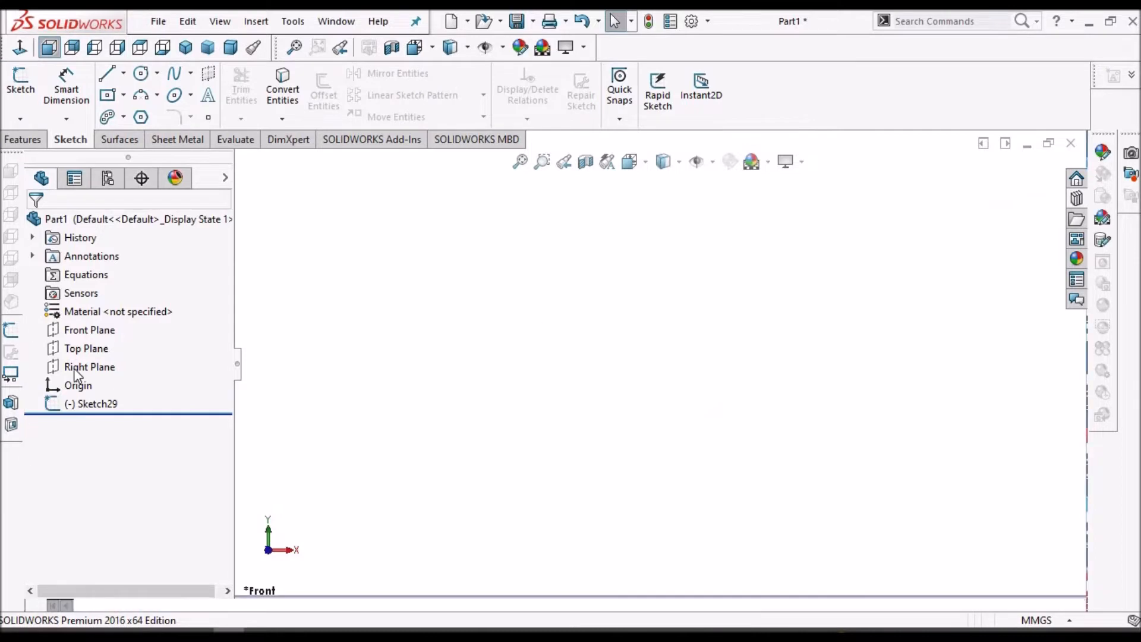
Start a Base Flange from the rectangle sketch.
{"action": "left_click", "coordinate": [90, 403]}
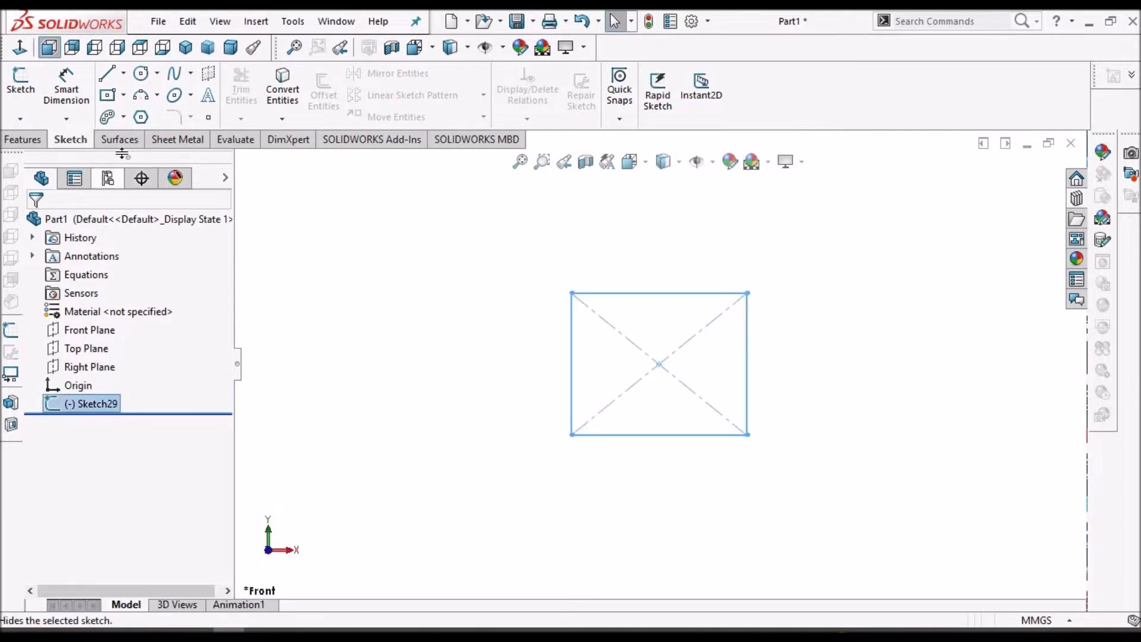
{"action": "left_click", "coordinate": [177, 141]}
{"action": "left_click", "coordinate": [42, 100]}
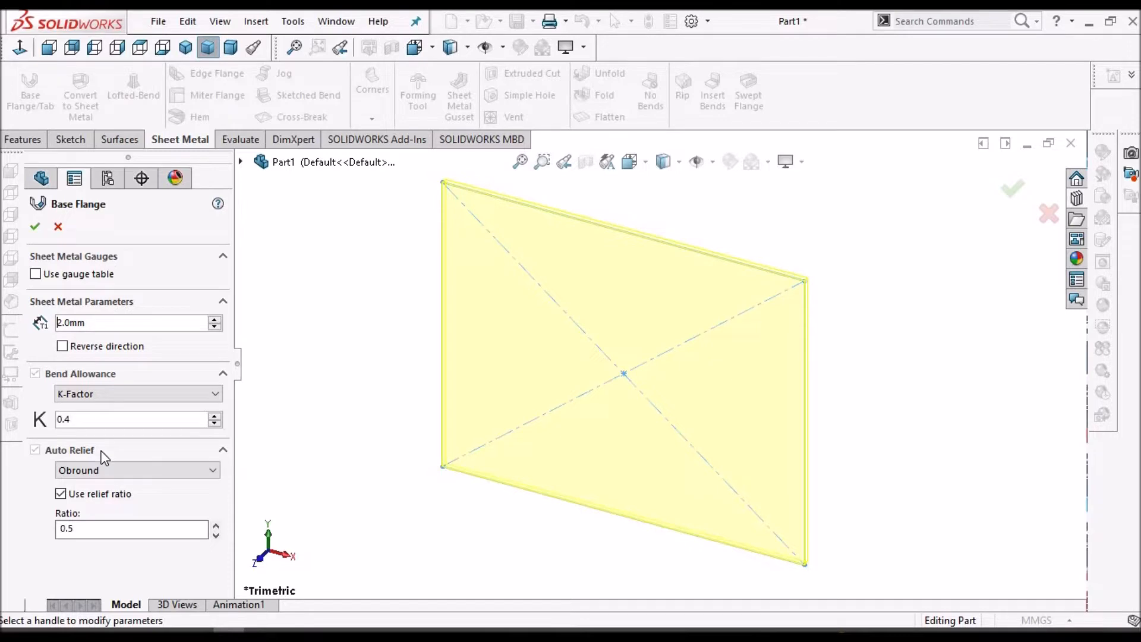
Try a 4 mm thickness and a reversed direction on the base flange, restoring 2 mm and the original direction.
{"action": "double_click", "coordinate": [102, 323]}
{"action": "scroll", "coordinate": [725, 308], "scroll_direction": "down", "scroll_amount": 5}
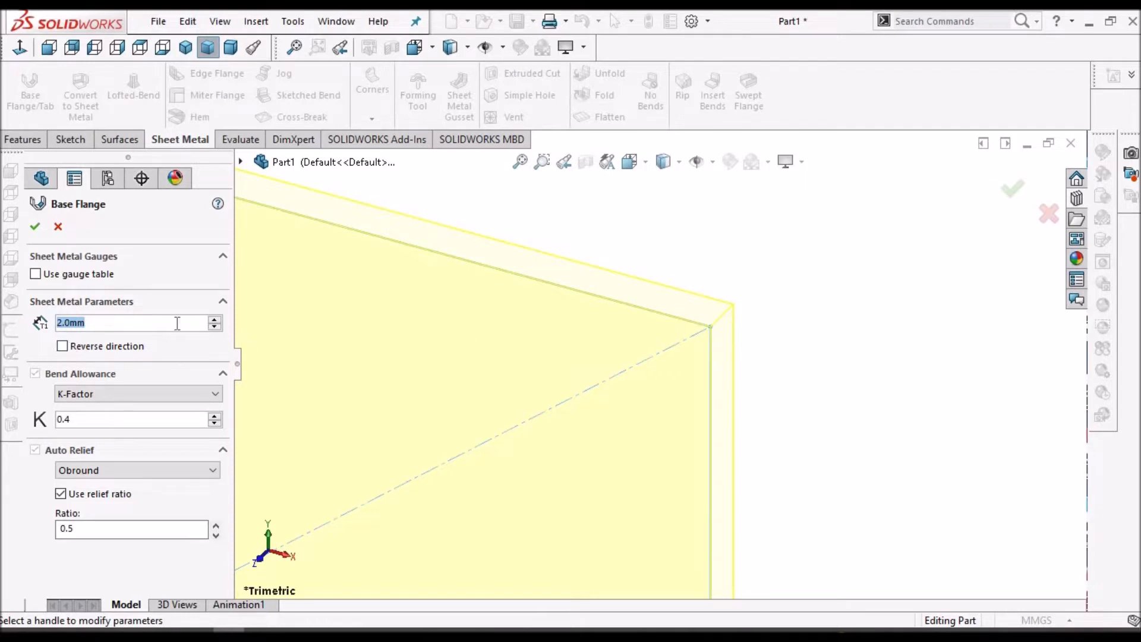
{"action": "left_click", "coordinate": [214, 320]}
{"action": "left_click", "coordinate": [214, 320]}
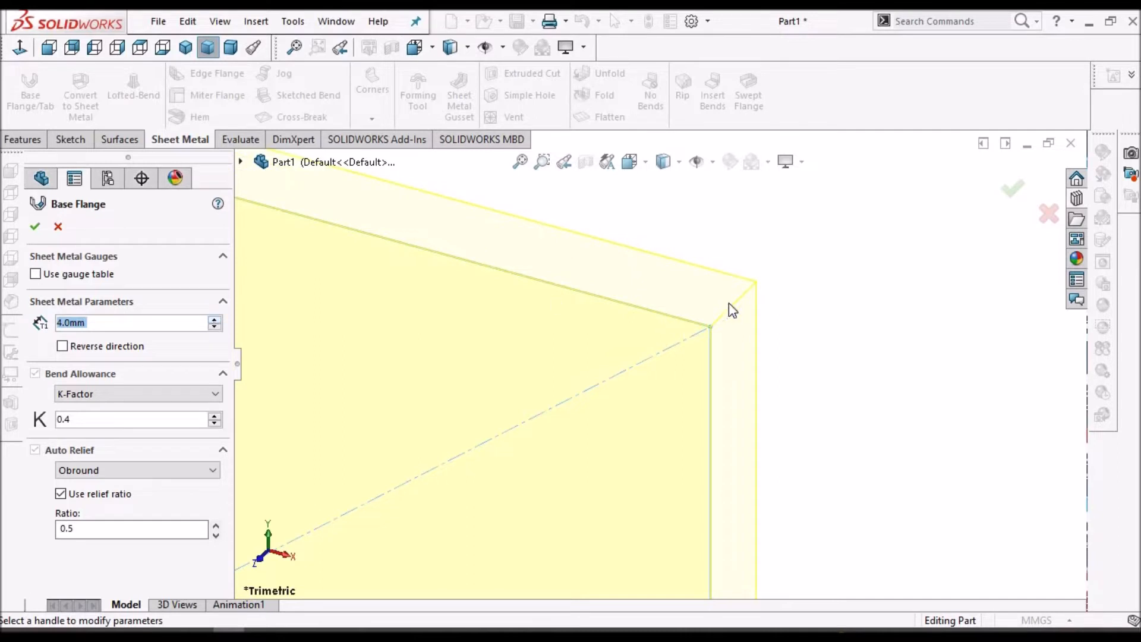
{"action": "left_click", "coordinate": [214, 327]}
{"action": "left_click", "coordinate": [214, 327]}
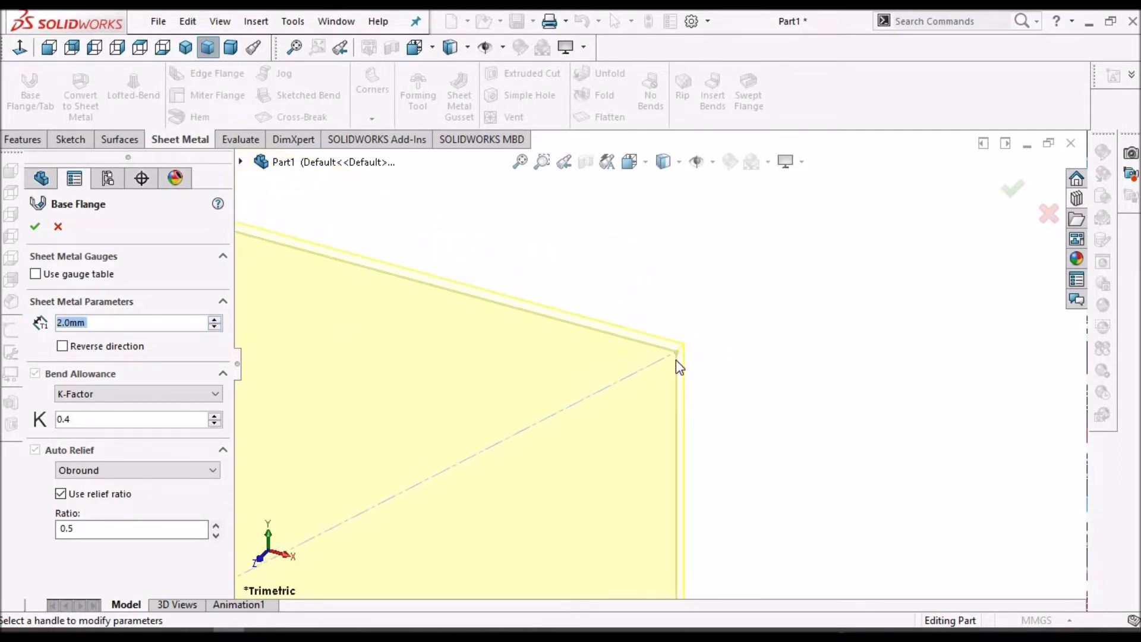
{"action": "left_click", "coordinate": [64, 348]}
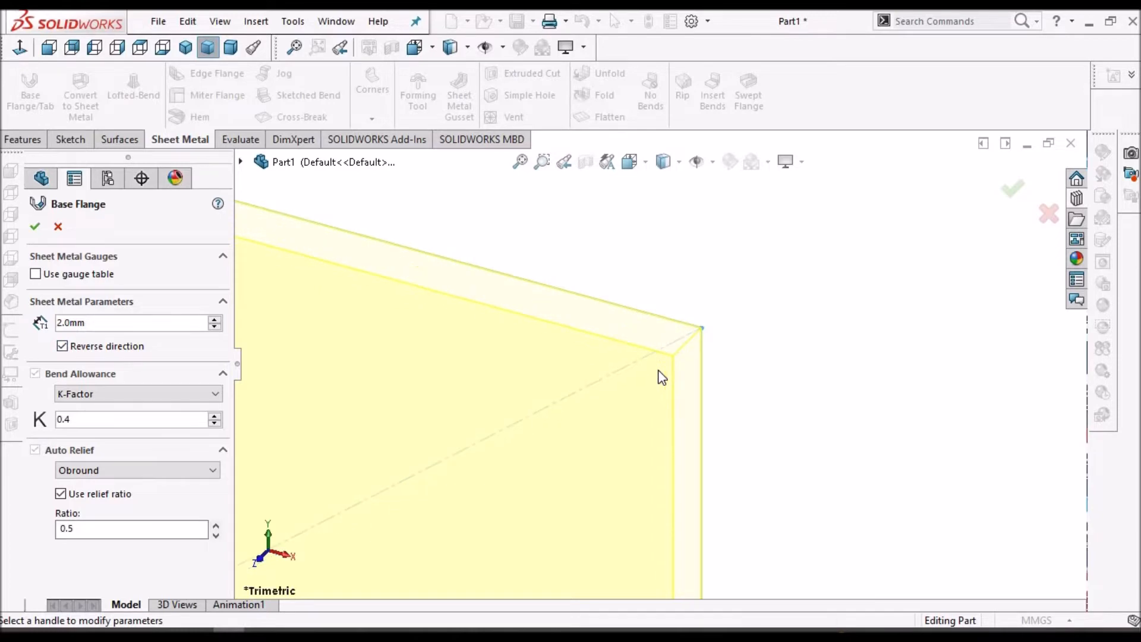
{"action": "left_click", "coordinate": [72, 348]}
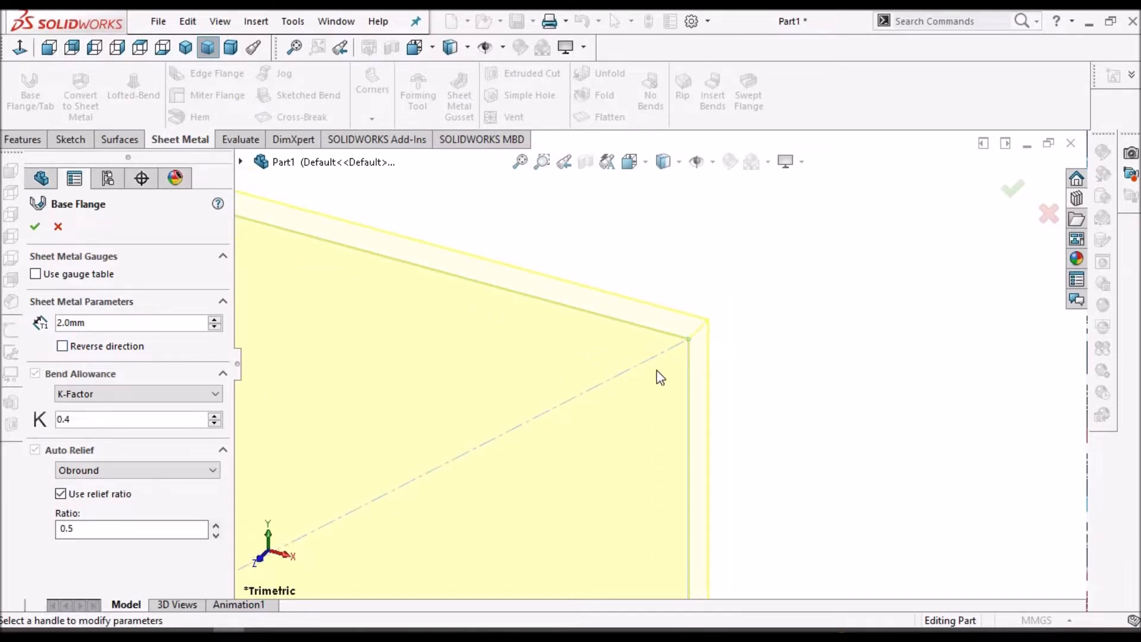
Try the Bend Allowance, Bend Deduction and Bend Table methods for the base flange and return to K-Factor.
{"action": "left_click", "coordinate": [215, 393]}
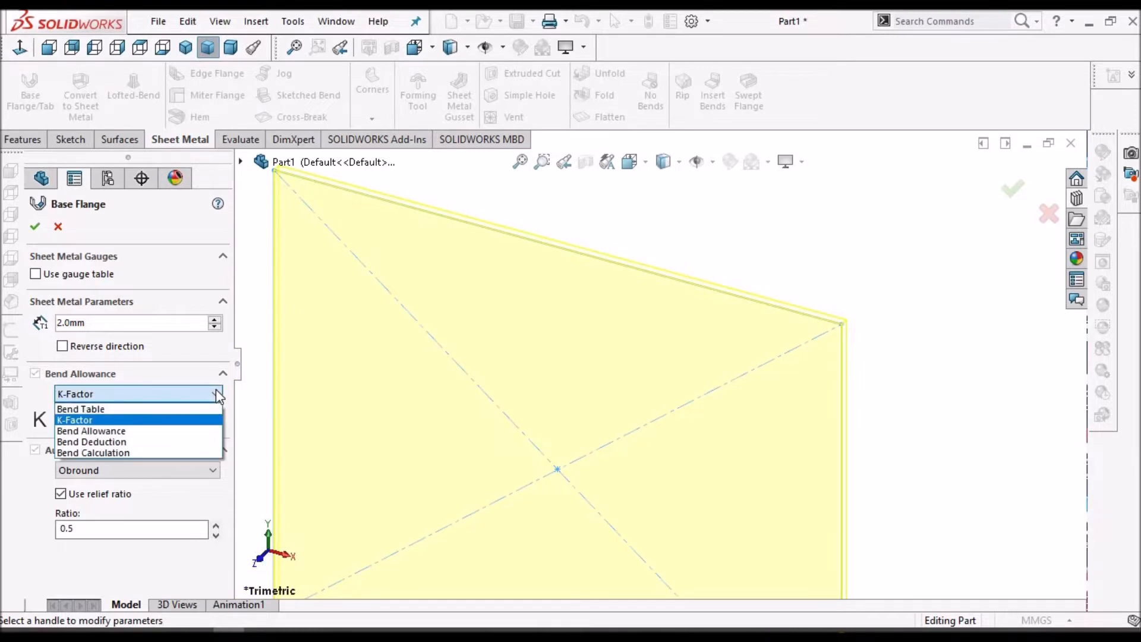
{"action": "left_click", "coordinate": [80, 420]}
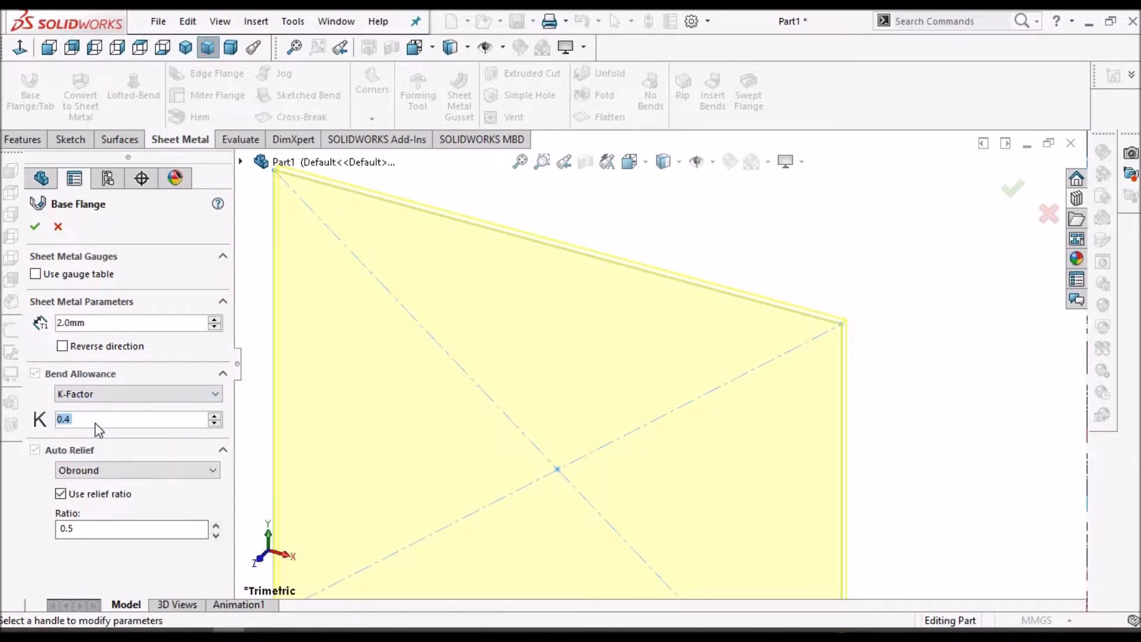
{"action": "left_click", "coordinate": [217, 395]}
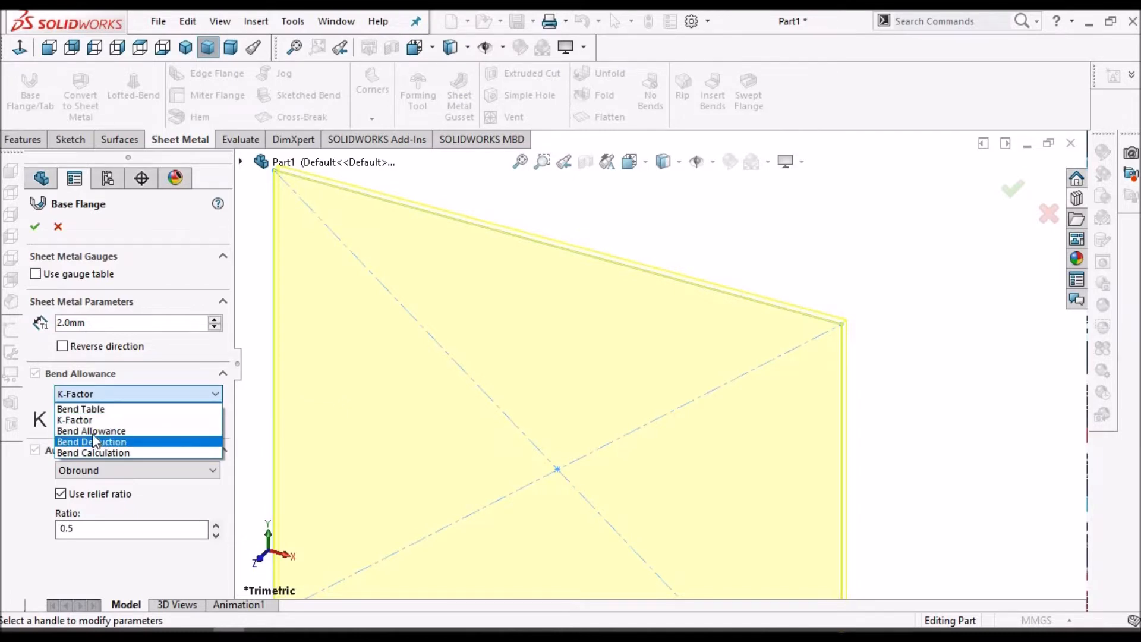
{"action": "left_click", "coordinate": [93, 433]}
{"action": "left_click", "coordinate": [168, 422]}
{"action": "left_click", "coordinate": [217, 395]}
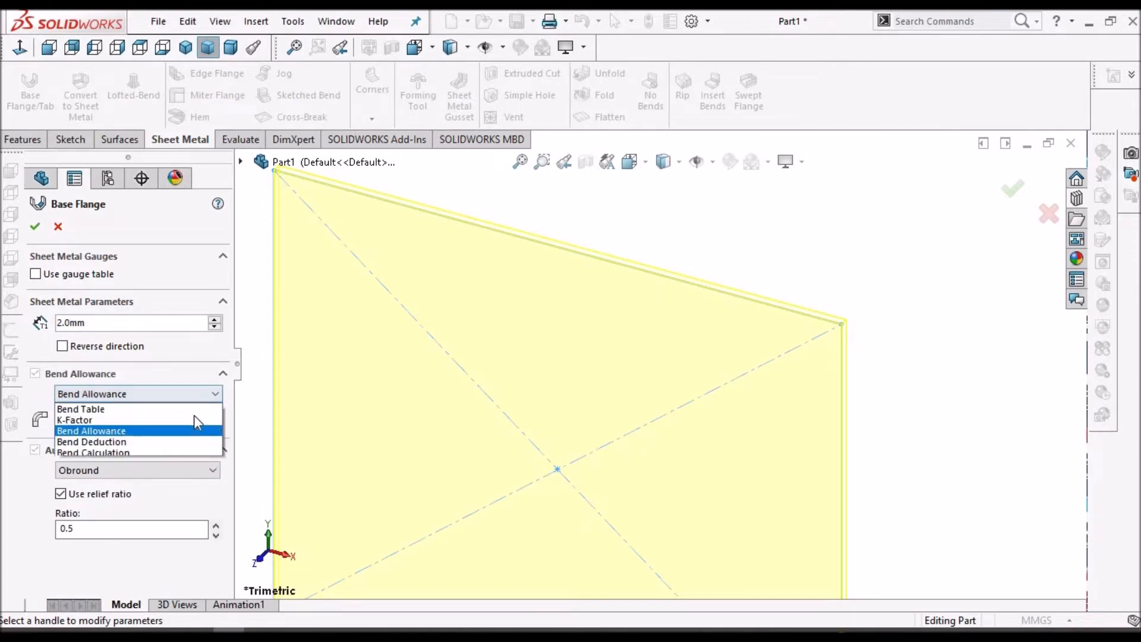
{"action": "left_click", "coordinate": [173, 439]}
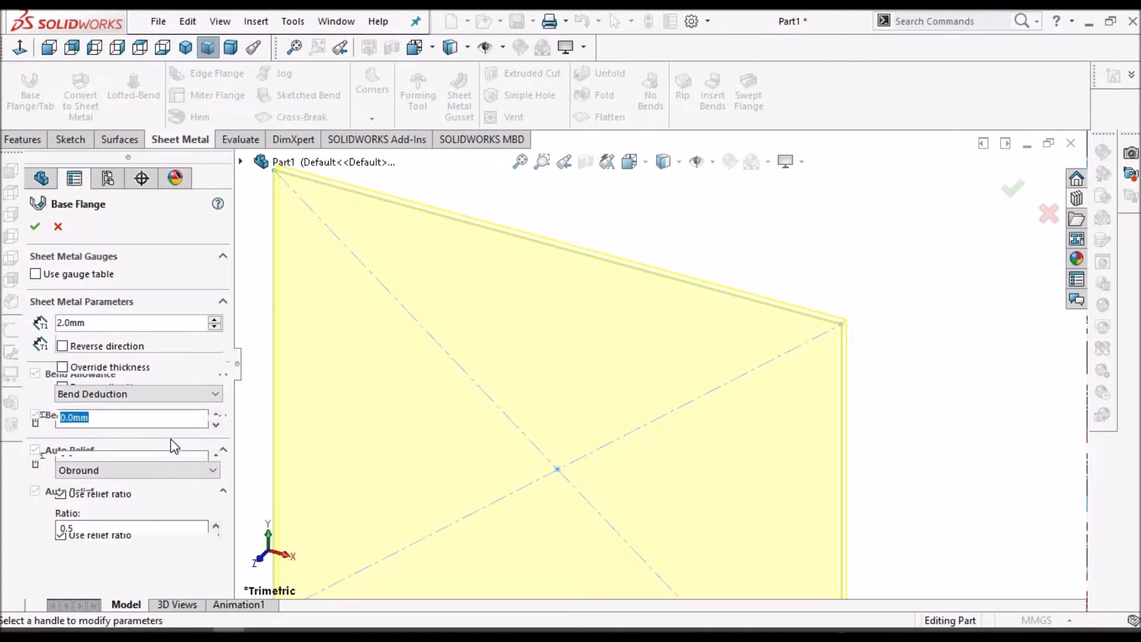
{"action": "left_click", "coordinate": [216, 394]}
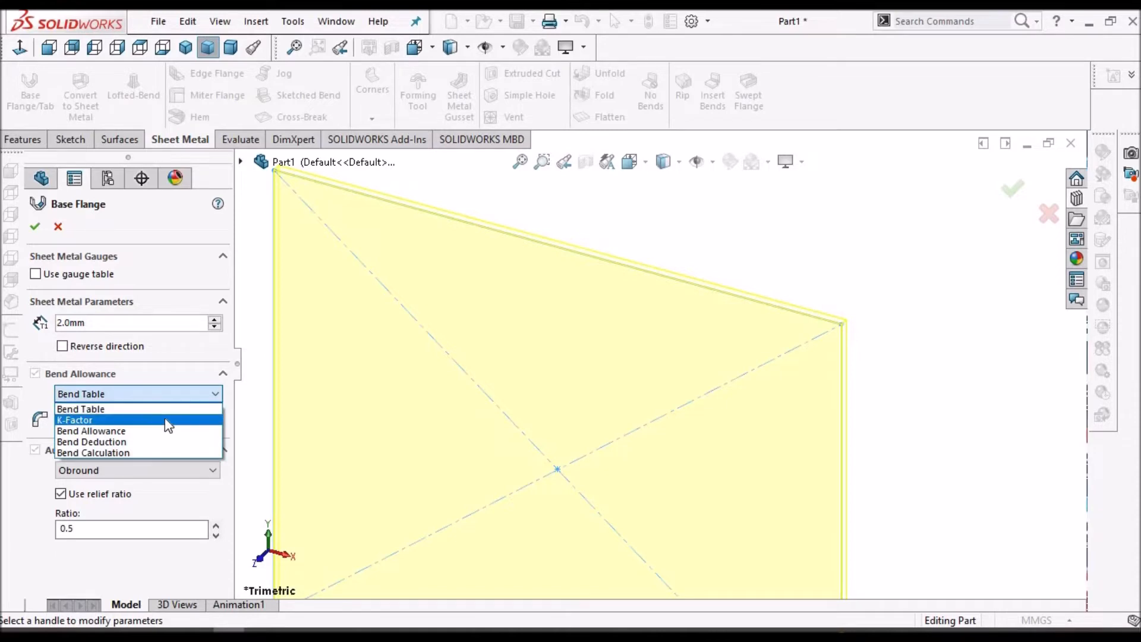
{"action": "left_click", "coordinate": [164, 420]}
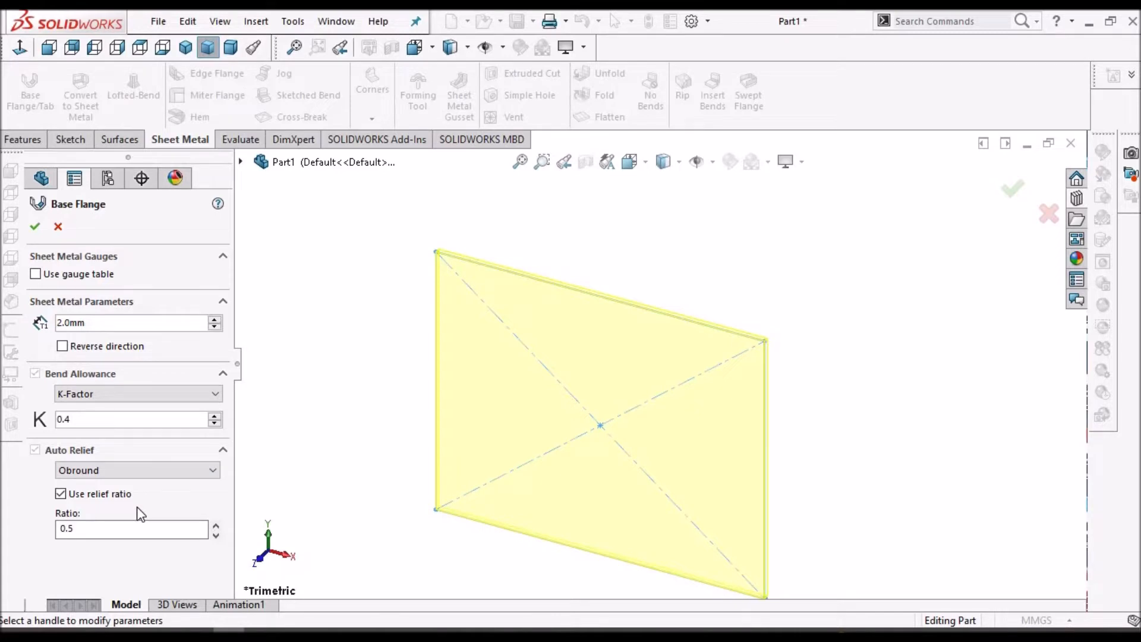
Turn on the gauge table option, look through the sample tables and folder browser, and turn the option off again.
{"action": "left_click", "coordinate": [35, 274]}
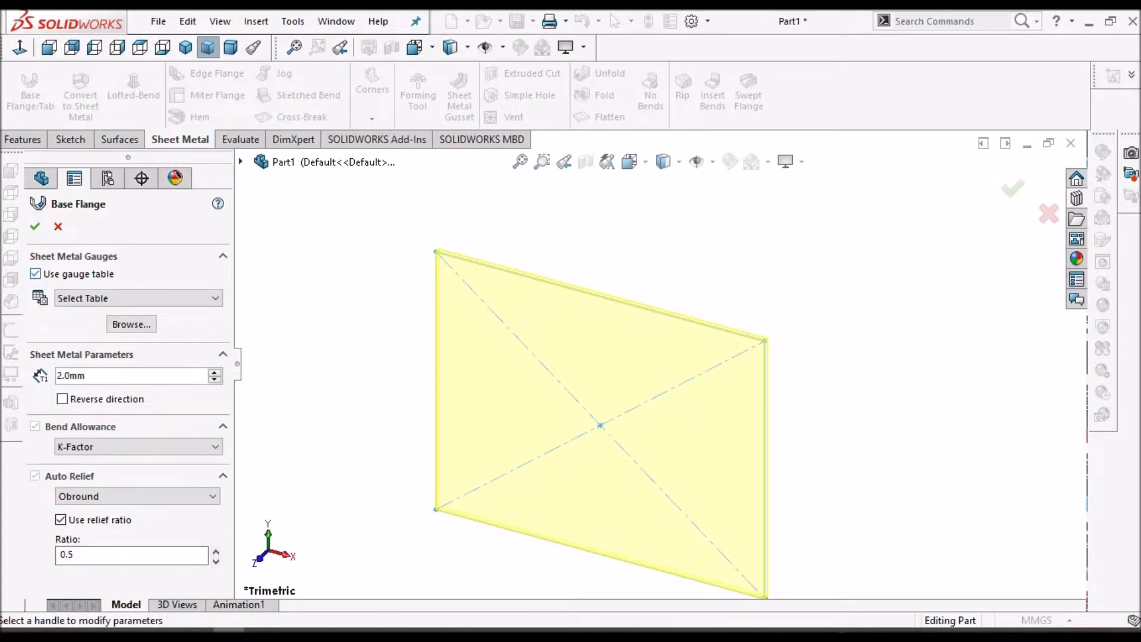
{"action": "left_click", "coordinate": [222, 301]}
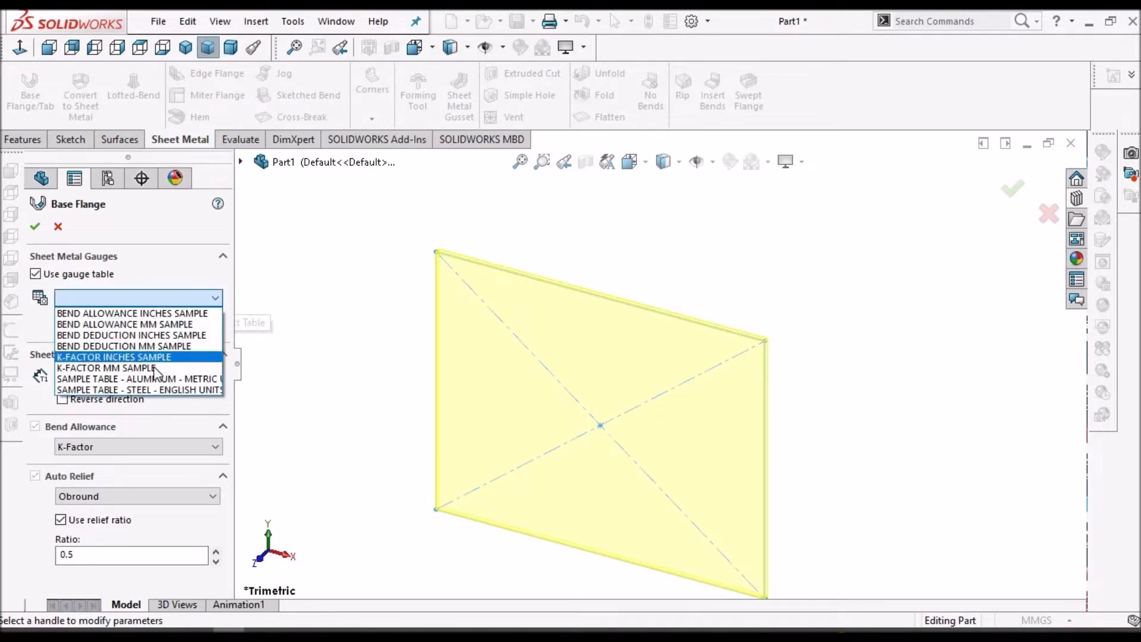
{"action": "left_click", "coordinate": [166, 281]}
{"action": "left_click", "coordinate": [130, 324]}
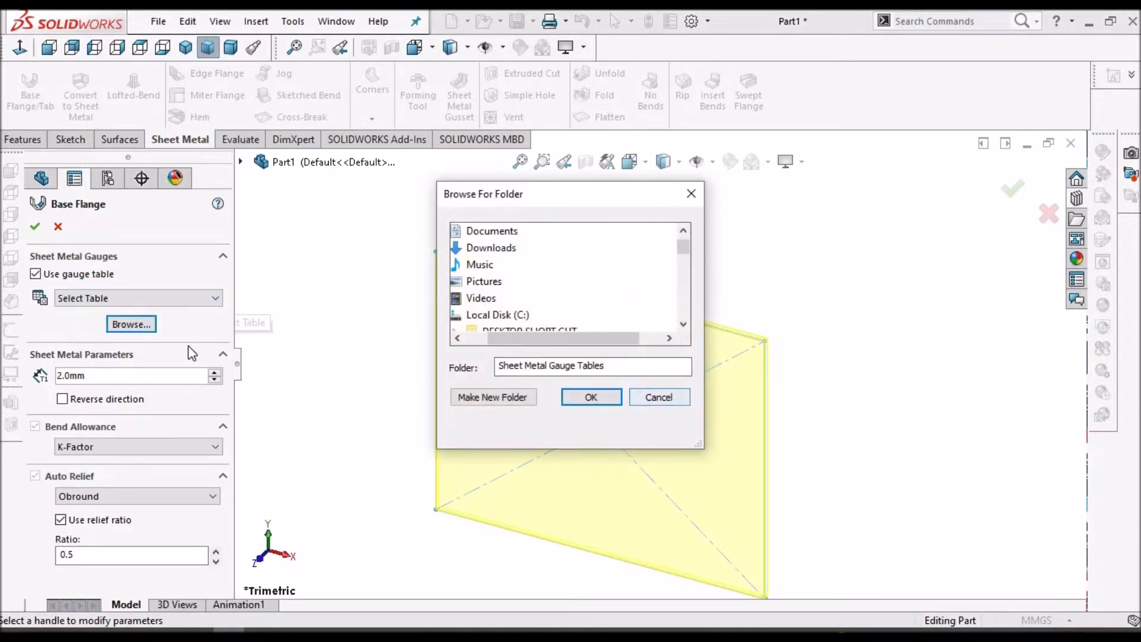
{"action": "left_click", "coordinate": [660, 398]}
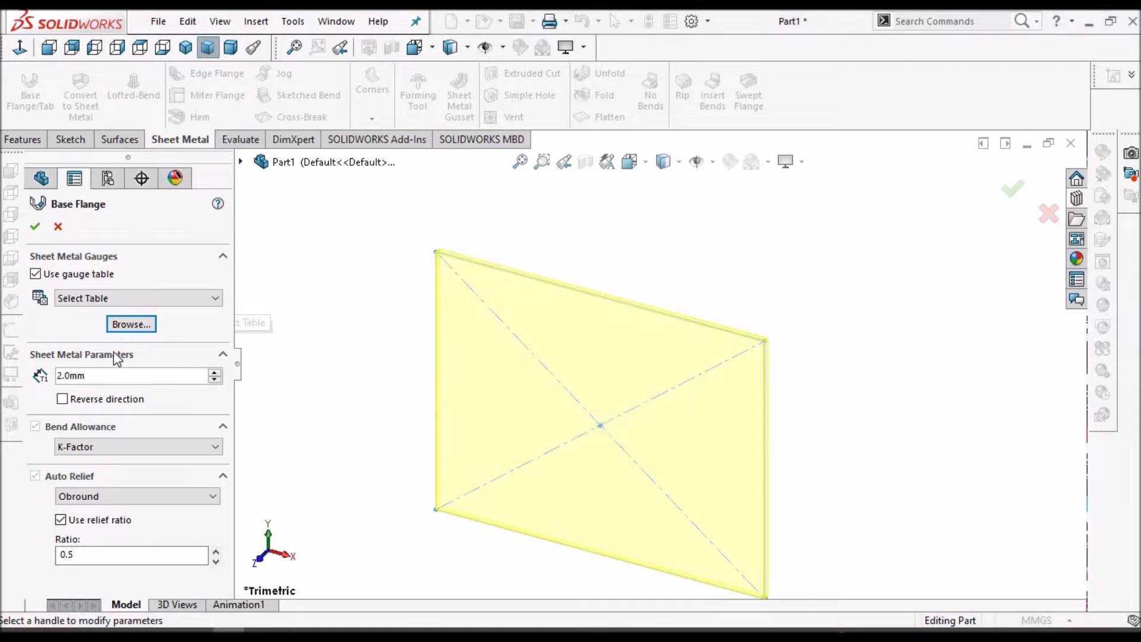
{"action": "left_click", "coordinate": [37, 273]}
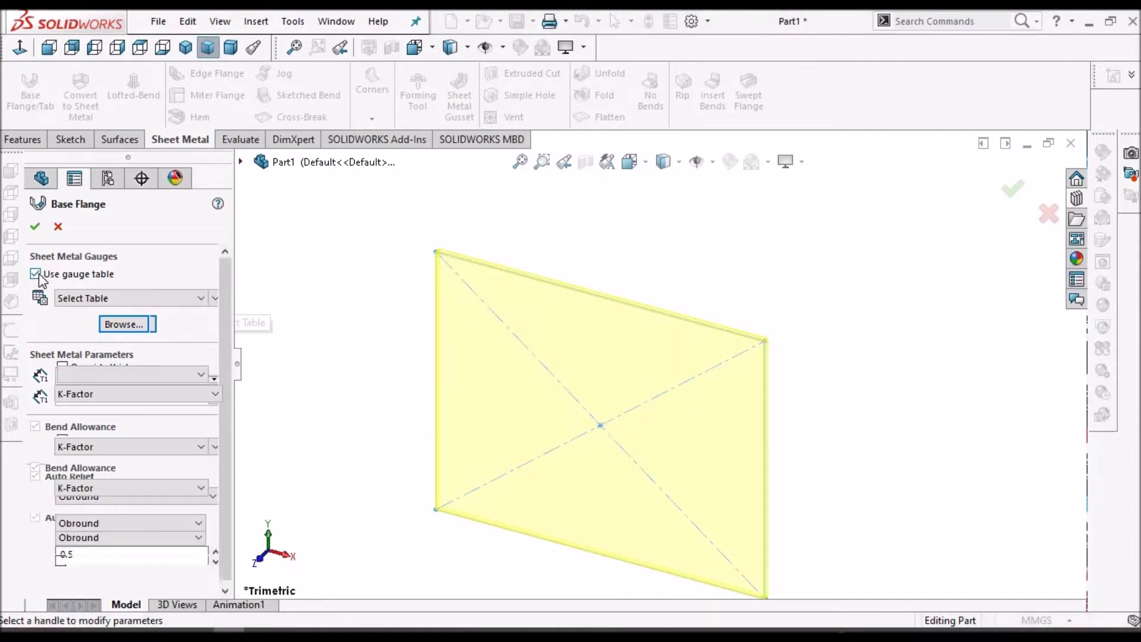
Create the base flange with 2 mm thickness, K-Factor 0.4 and obround relief at a ratio of 0.5.
{"action": "left_click", "coordinate": [35, 226]}
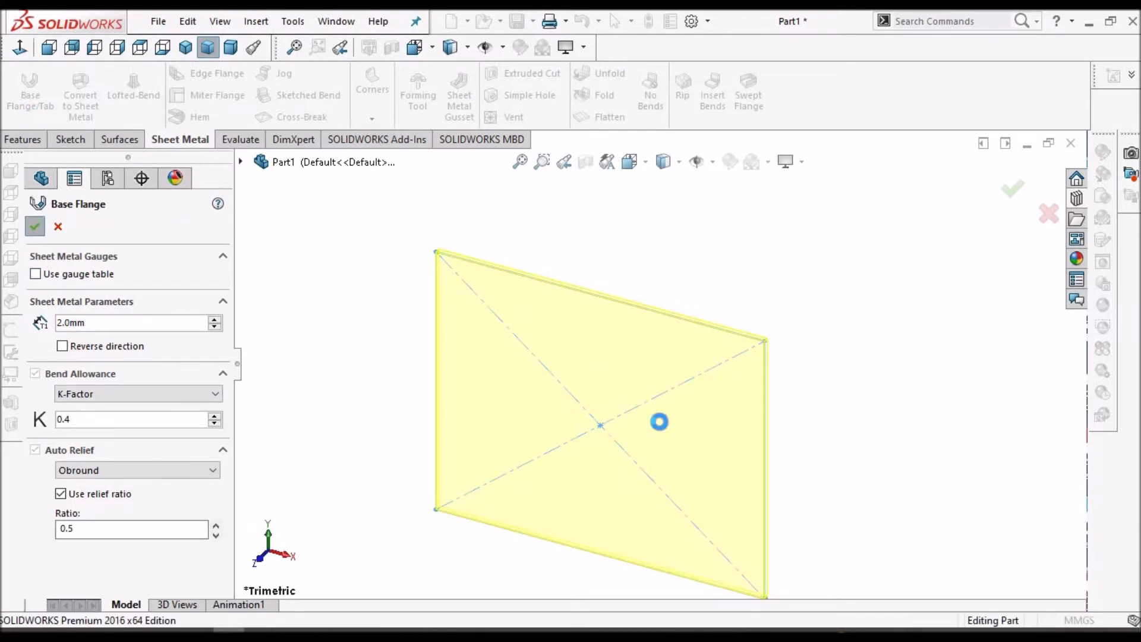
{"action": "right_click", "coordinate": [77, 422]}
{"action": "left_click", "coordinate": [286, 399]}
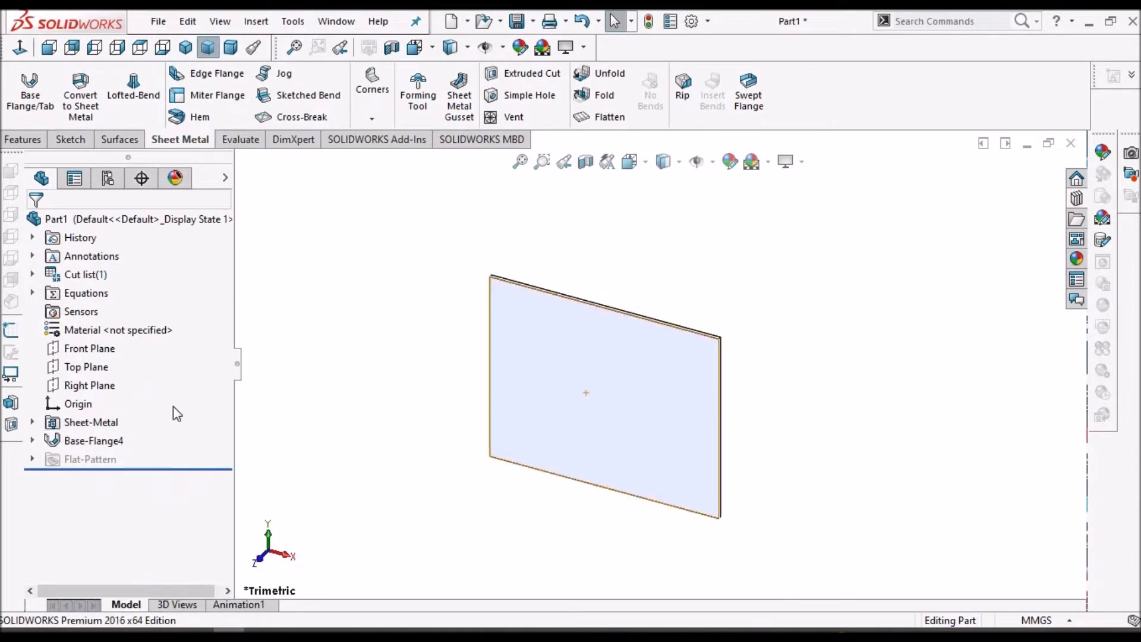
Open the Sheet-Metal feature's definition, examine its bend radius, bend allowance and auto relief settings, and close it.
{"action": "right_click", "coordinate": [100, 423]}
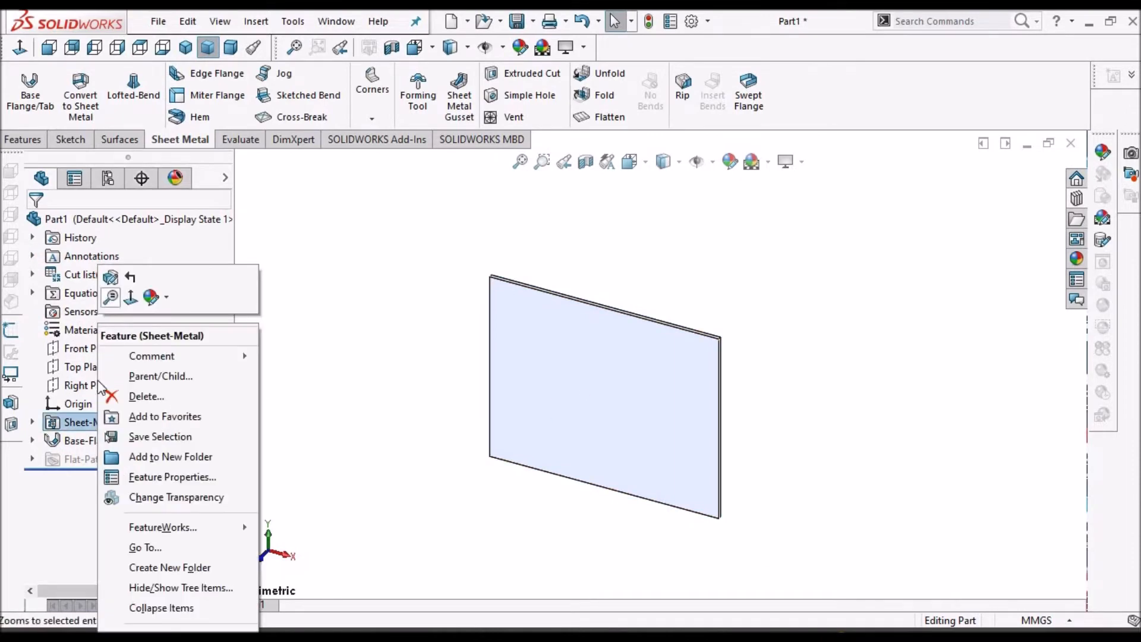
{"action": "left_click", "coordinate": [89, 432]}
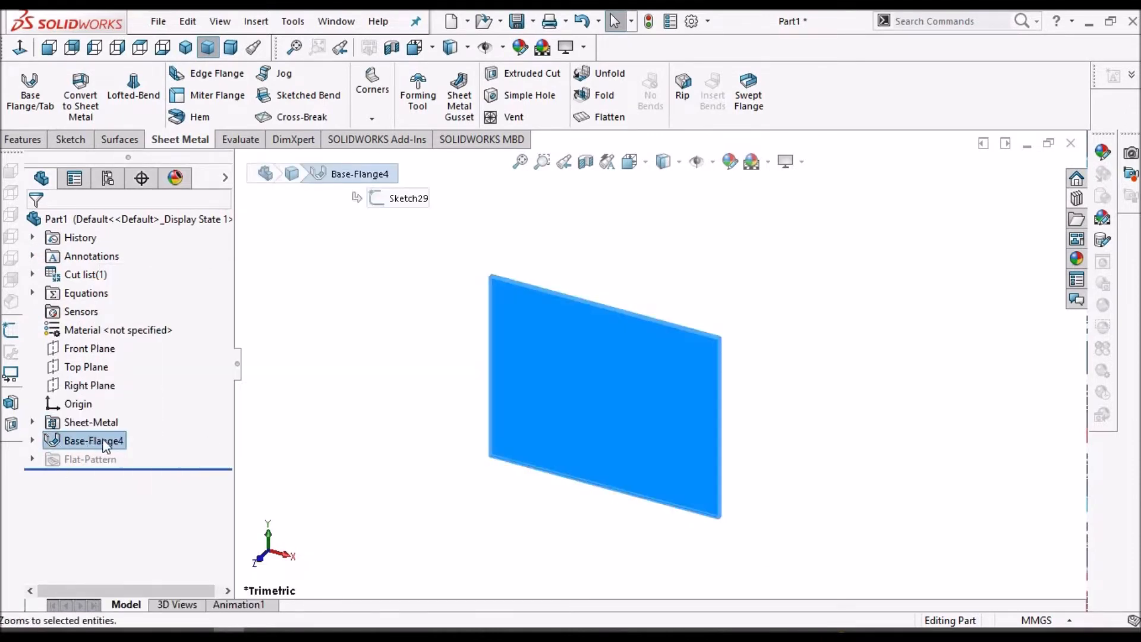
{"action": "left_click", "coordinate": [33, 422]}
{"action": "left_click", "coordinate": [33, 423]}
{"action": "left_click", "coordinate": [79, 424]}
{"action": "right_click", "coordinate": [82, 428]}
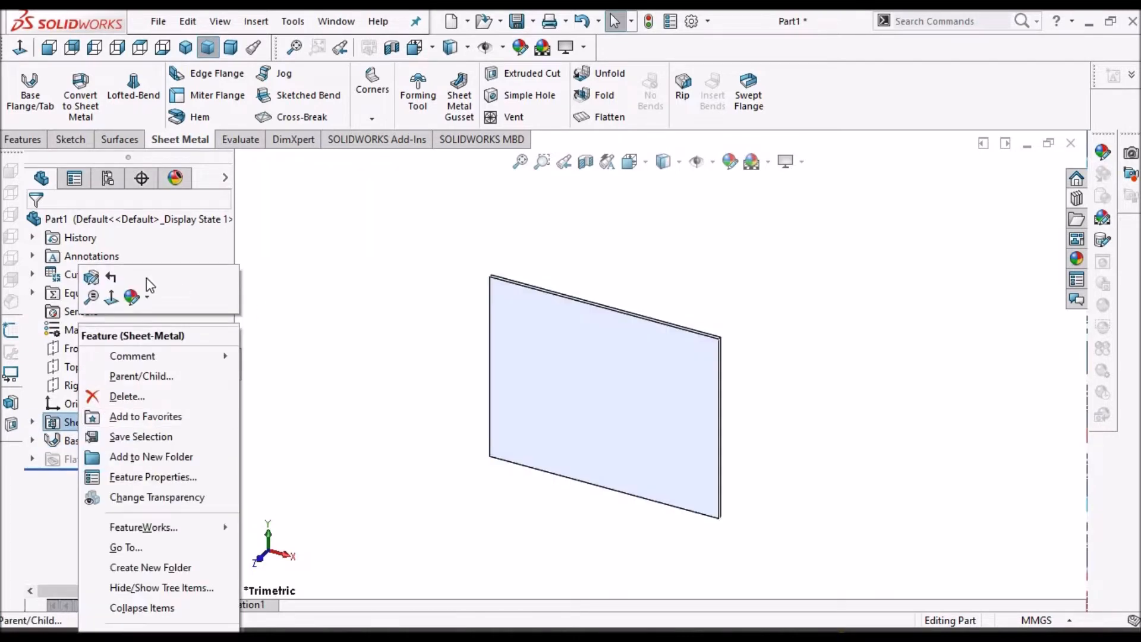
{"action": "left_click", "coordinate": [94, 280]}
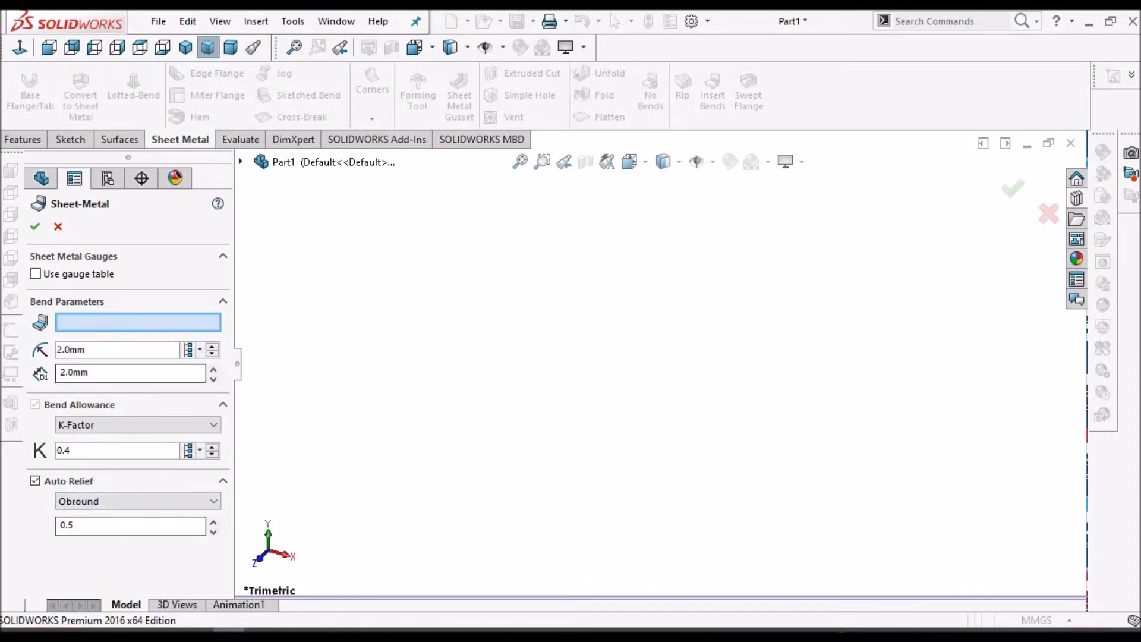
{"action": "left_click", "coordinate": [35, 227]}
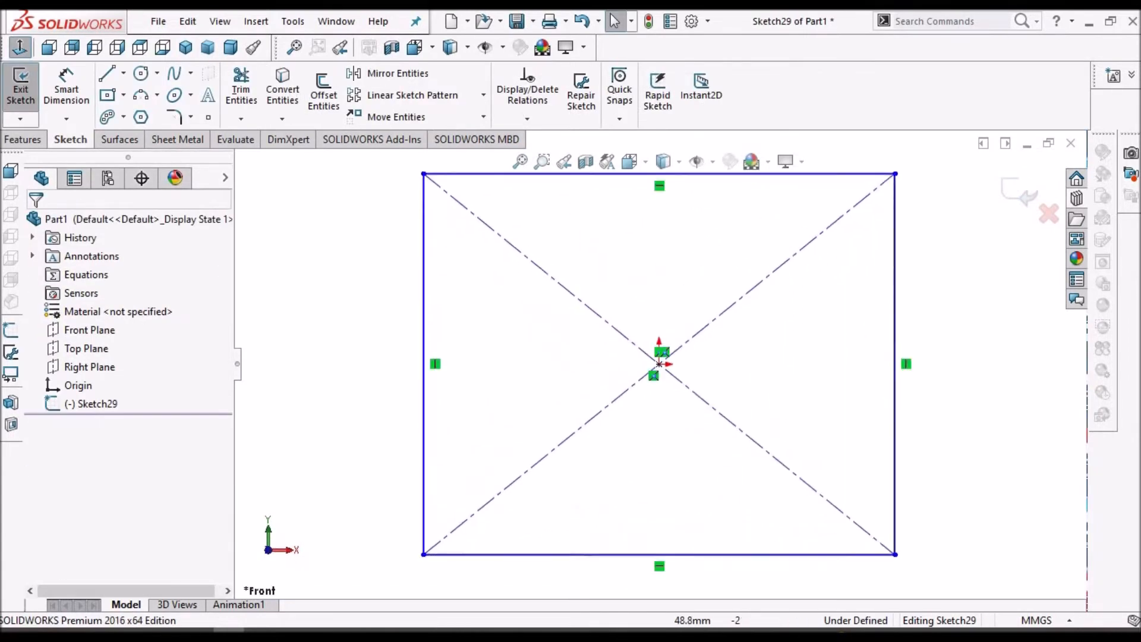
{"action": "scroll", "coordinate": [871, 329], "scroll_direction": "up", "scroll_amount": 1}
{"action": "scroll", "coordinate": [800, 315], "scroll_direction": "down", "scroll_amount": 1}
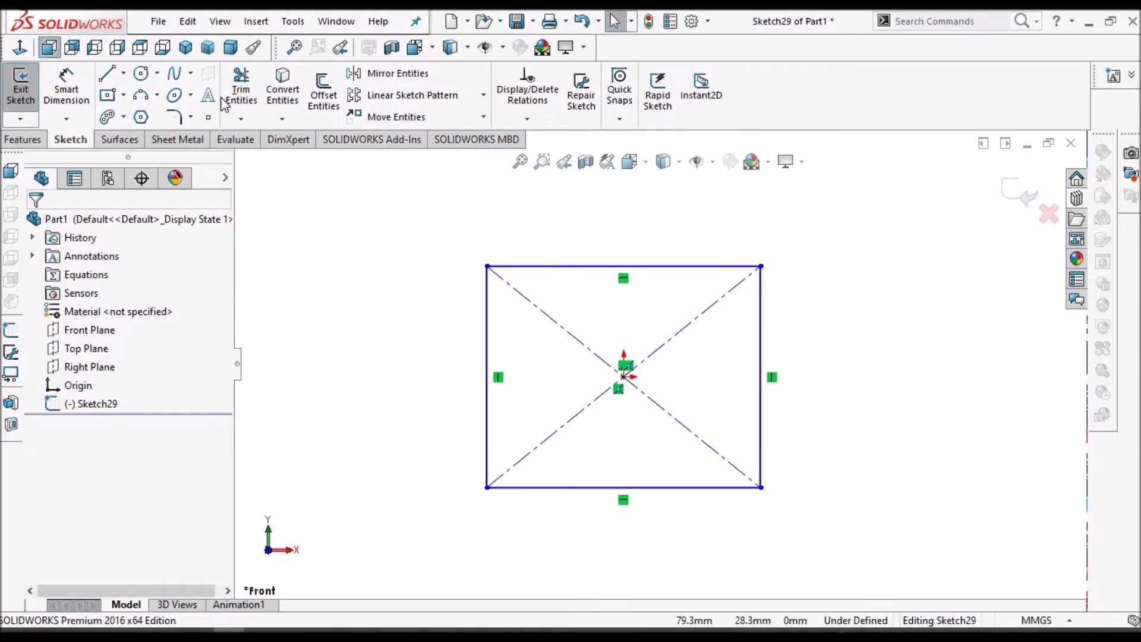
Sketch a corner rectangle about 47 by 43 mm overlapping the upper edge of the centre rectangle, and exit the sketch.
{"action": "left_click", "coordinate": [125, 95]}
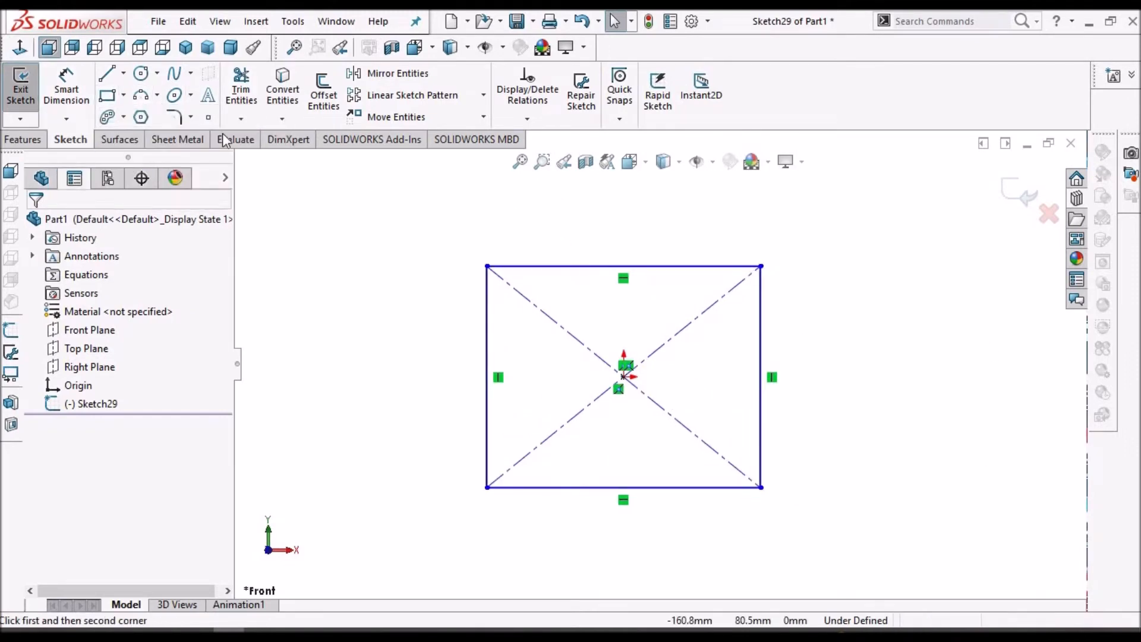
{"action": "left_click", "coordinate": [657, 315]}
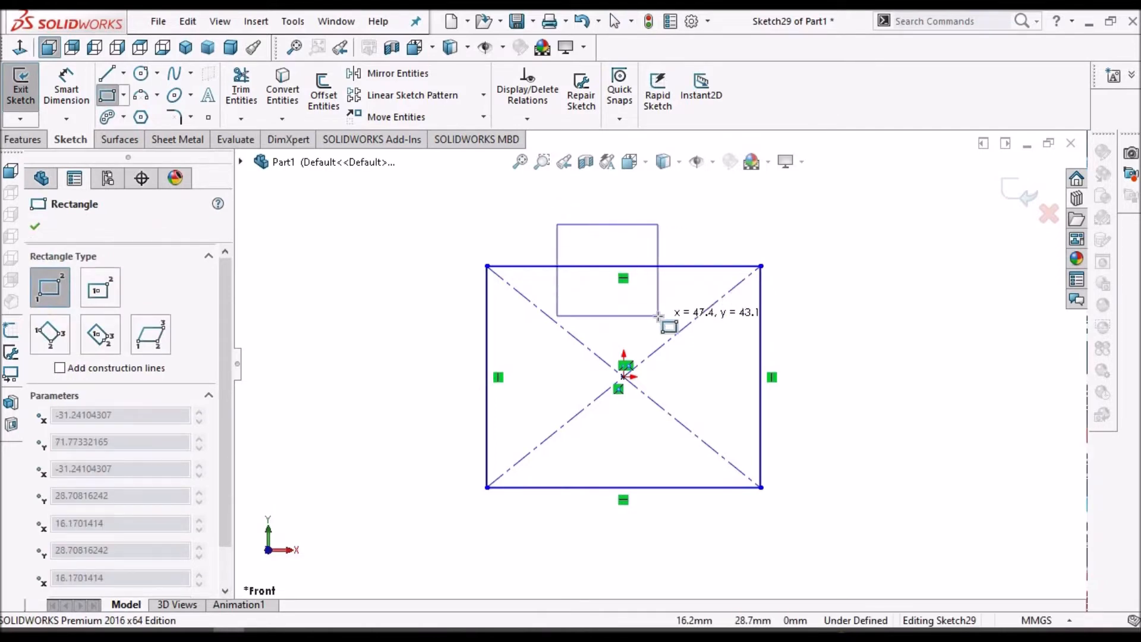
{"action": "right_click", "coordinate": [408, 238]}
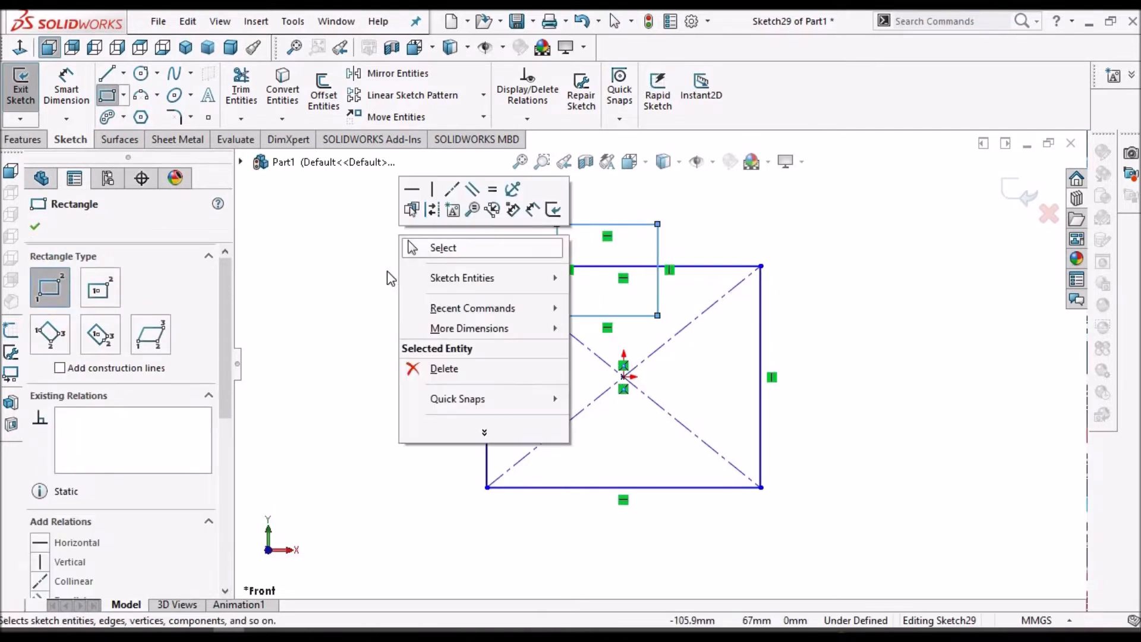
{"action": "left_click", "coordinate": [409, 246]}
{"action": "scroll", "coordinate": [631, 280], "scroll_direction": "up", "scroll_amount": 1}
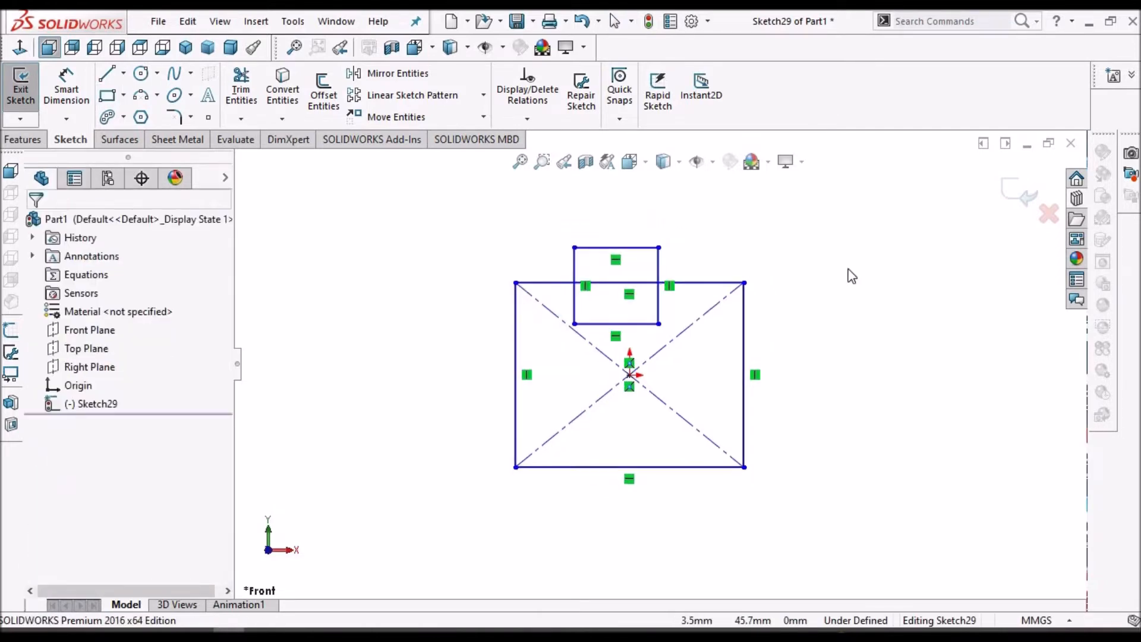
{"action": "left_click", "coordinate": [1014, 200]}
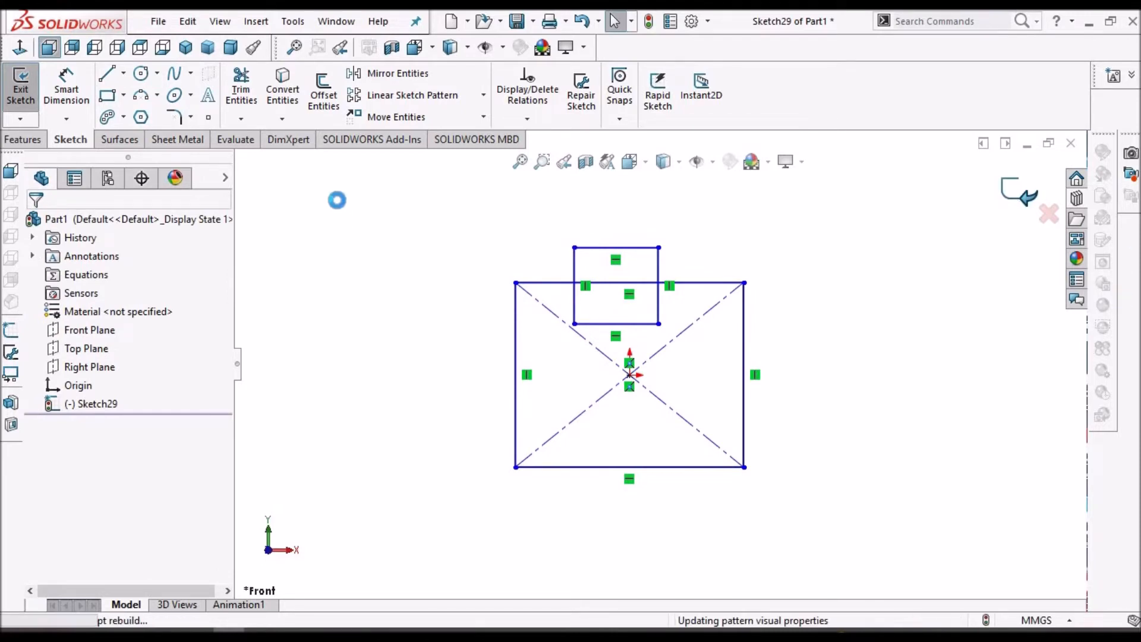
Try to create a base flange from the sketch with the two overlapping rectangles.
{"action": "left_click", "coordinate": [179, 139]}
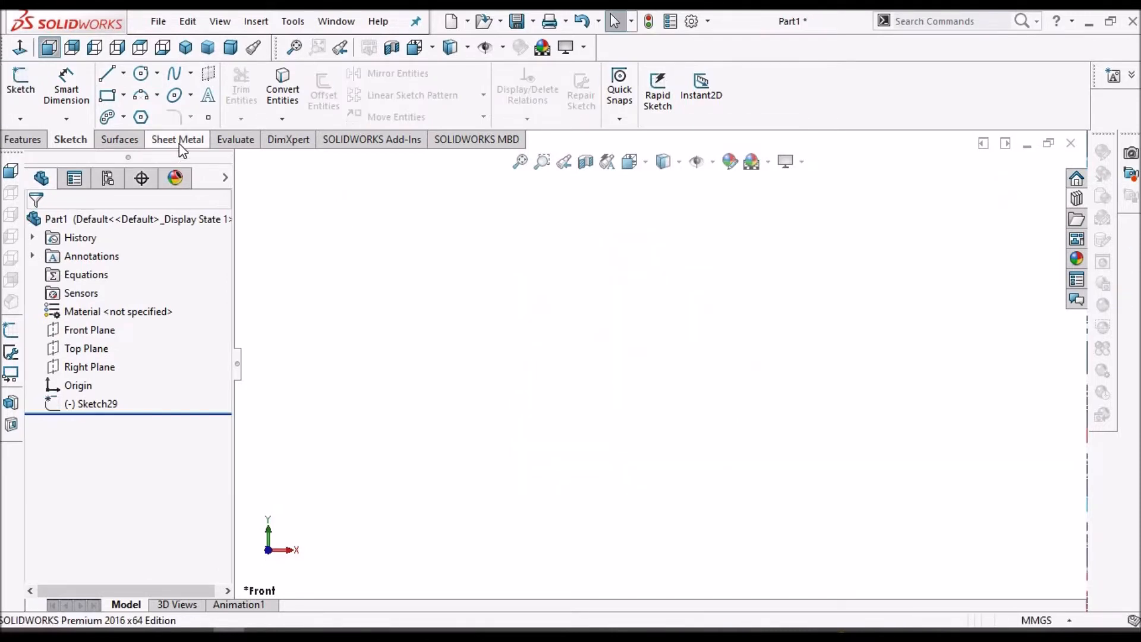
{"action": "left_click", "coordinate": [35, 98]}
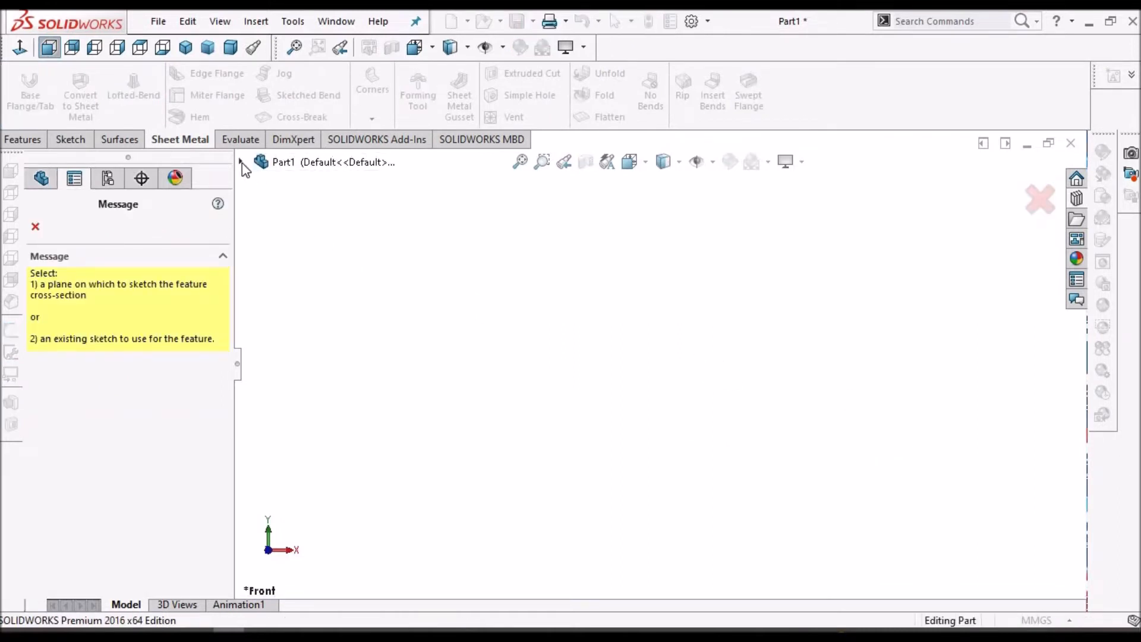
{"action": "left_click", "coordinate": [241, 161]}
{"action": "left_click", "coordinate": [318, 346]}
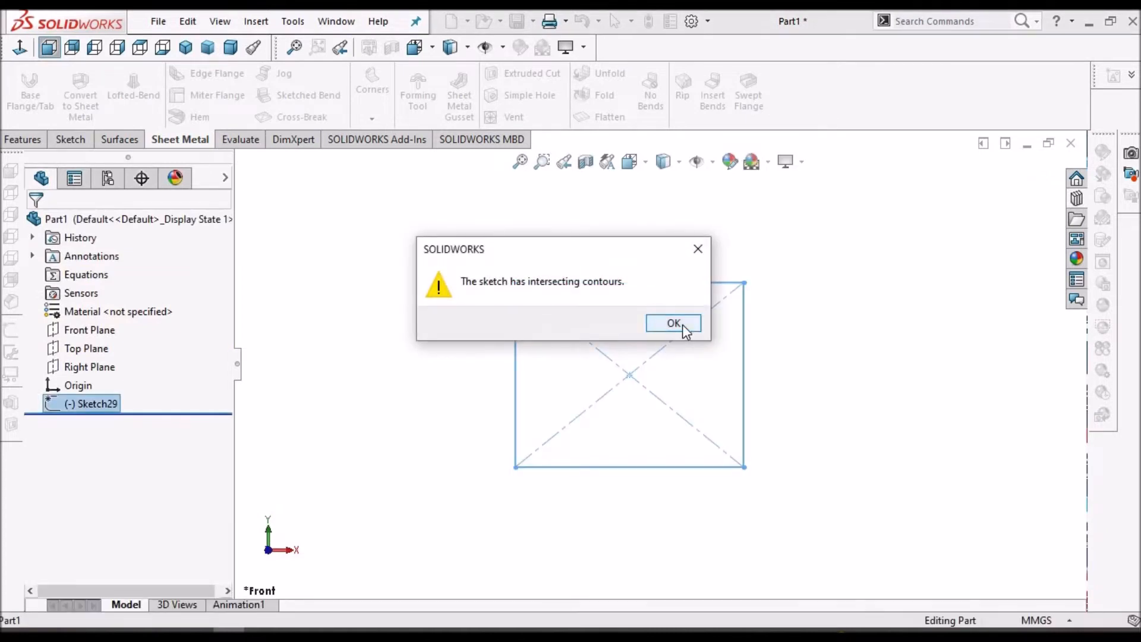
{"action": "left_click", "coordinate": [682, 325]}
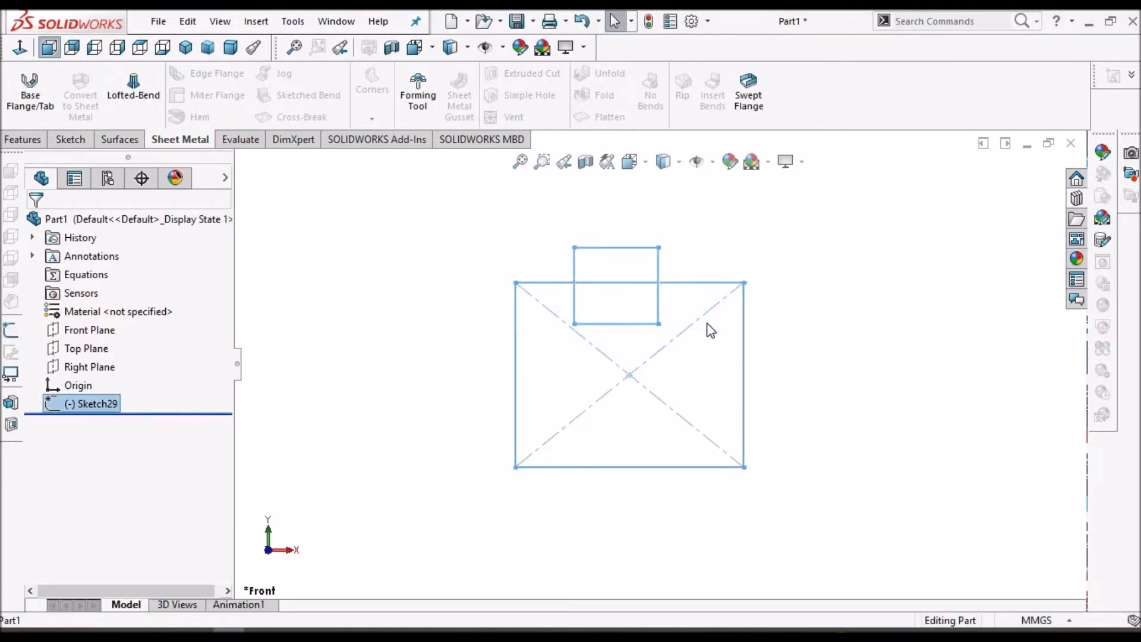
{"action": "mouse_move", "coordinate": [711, 330]}
{"action": "middle_mouse_down"}
{"action": "mouse_move", "coordinate": [683, 370]}
{"action": "mouse_move", "coordinate": [683, 407]}
{"action": "mouse_move", "coordinate": [688, 387]}
{"action": "middle_mouse_up"}
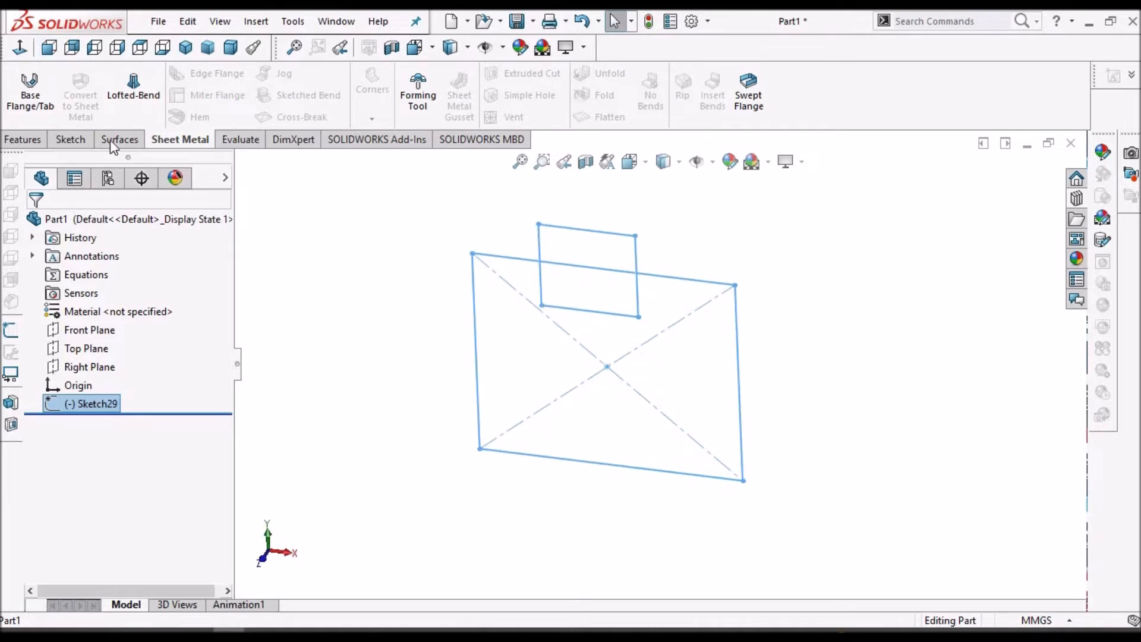
{"action": "left_click", "coordinate": [30, 86]}
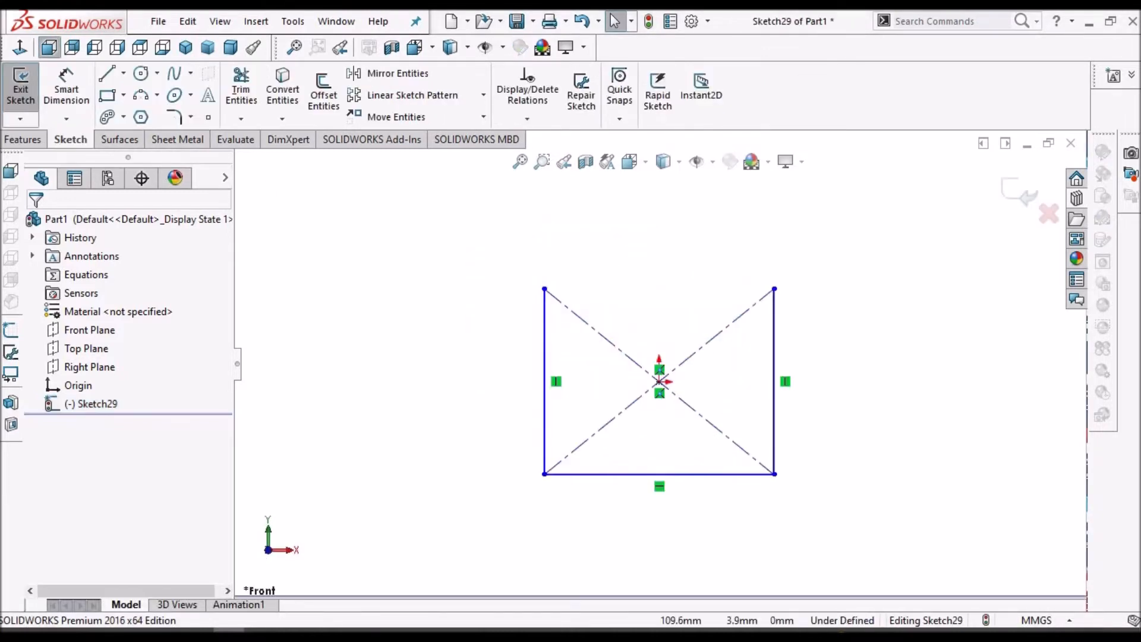
Create a Blind base flange about 108 mm deep from the open three-sided sketch, with 2 mm thickness and 2 mm bend radius.
{"action": "scroll", "coordinate": [855, 376], "scroll_direction": "up", "scroll_amount": 2}
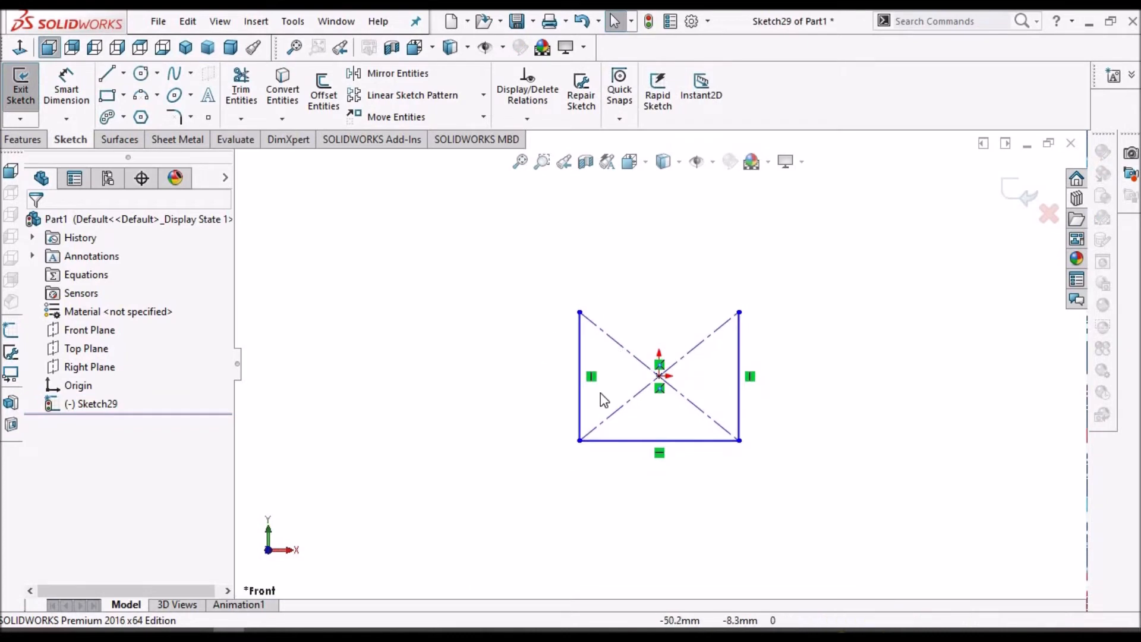
{"action": "scroll", "coordinate": [598, 392], "scroll_direction": "down", "scroll_amount": 3}
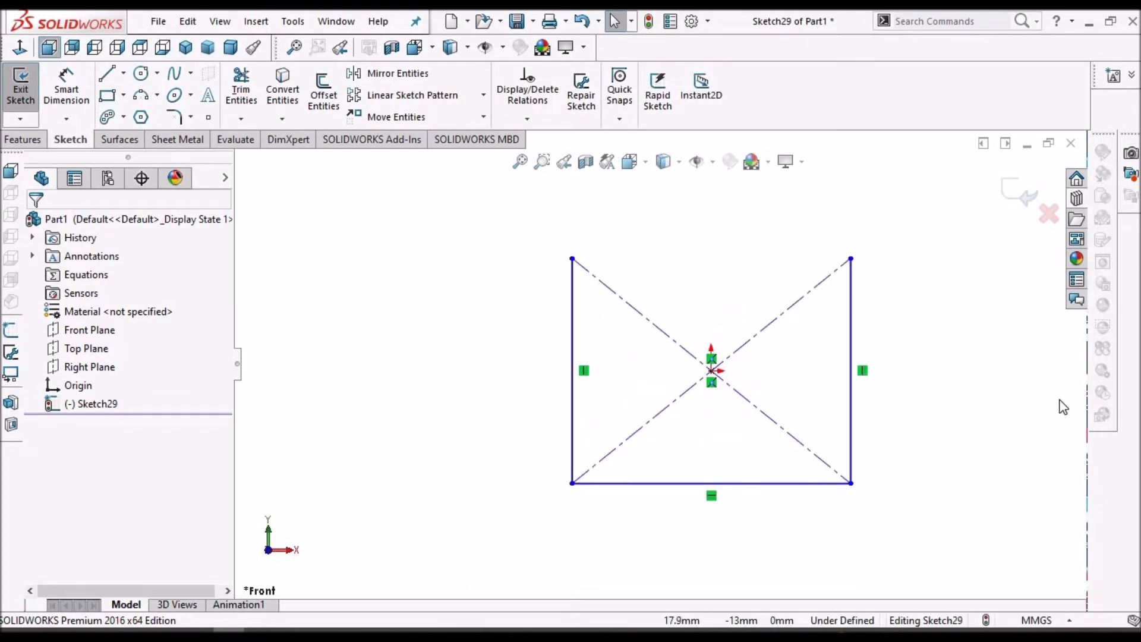
{"action": "left_click", "coordinate": [166, 140]}
{"action": "left_click", "coordinate": [41, 90]}
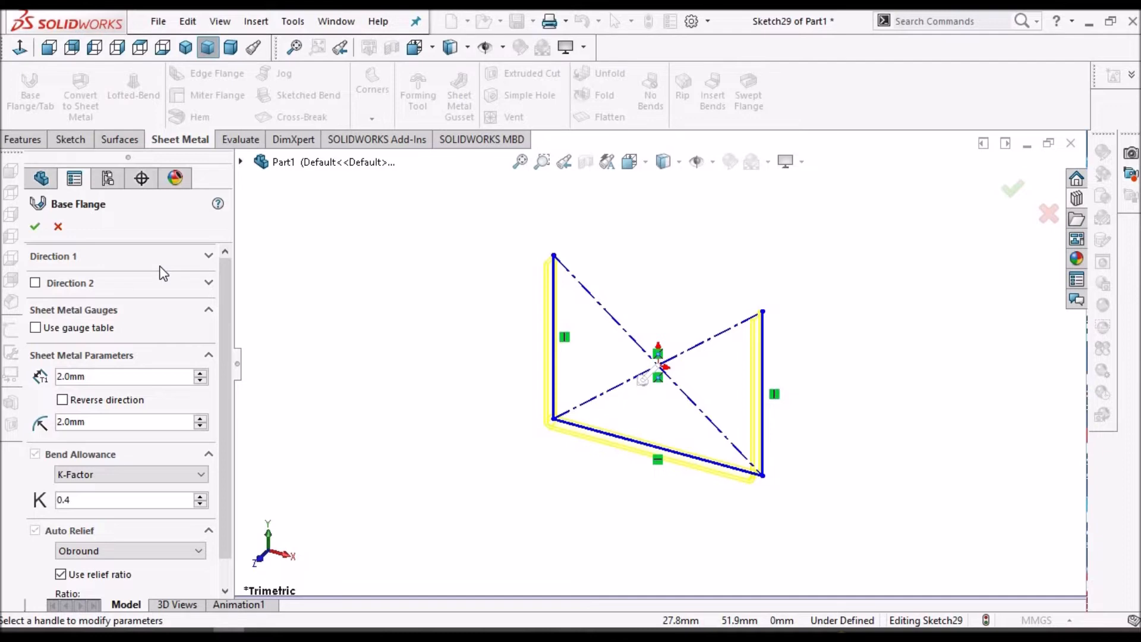
{"action": "left_click", "coordinate": [211, 258]}
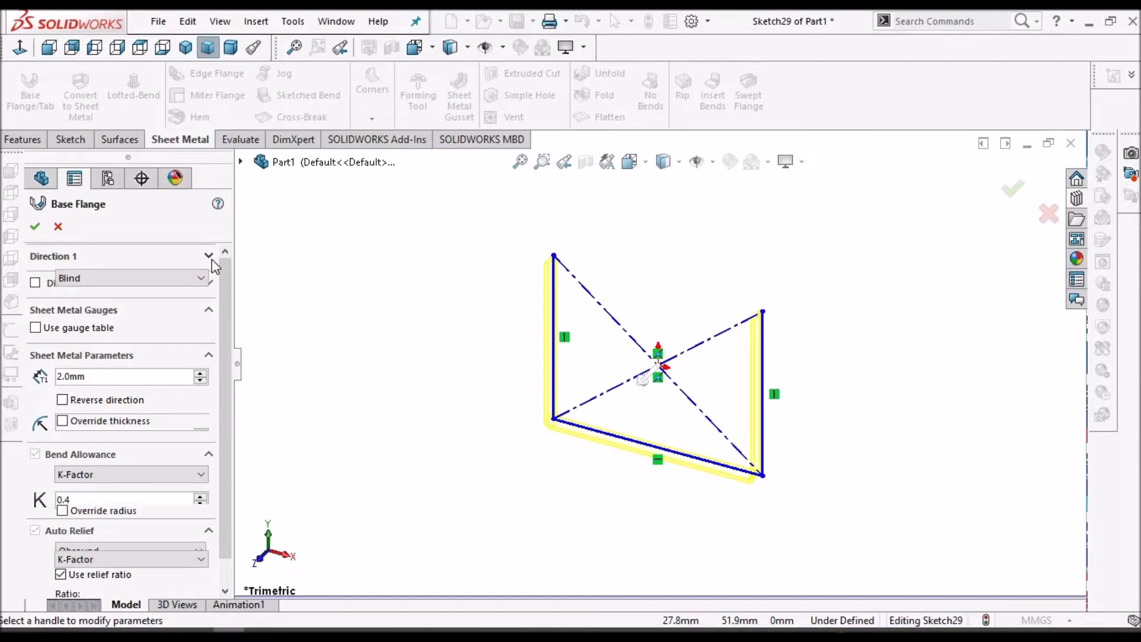
{"action": "left_click_drag", "start_coordinate": [647, 390], "coordinate": [498, 446]}
{"action": "left_click", "coordinate": [498, 446]}
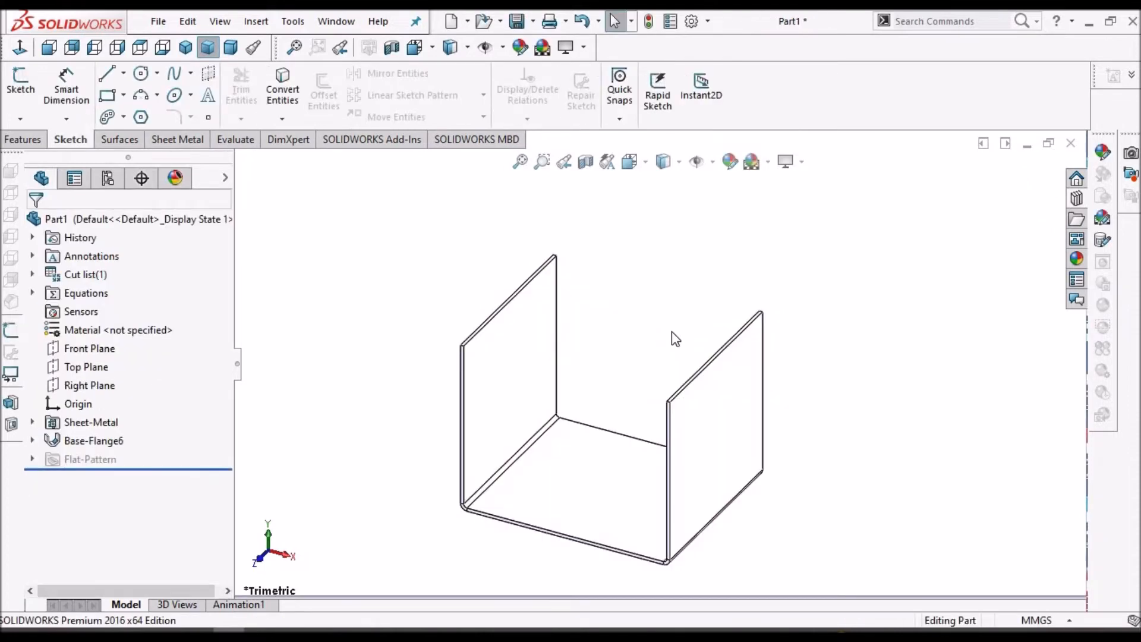
{"action": "middle_click_drag", "start_coordinate": [655, 375], "coordinate": [591, 532]}
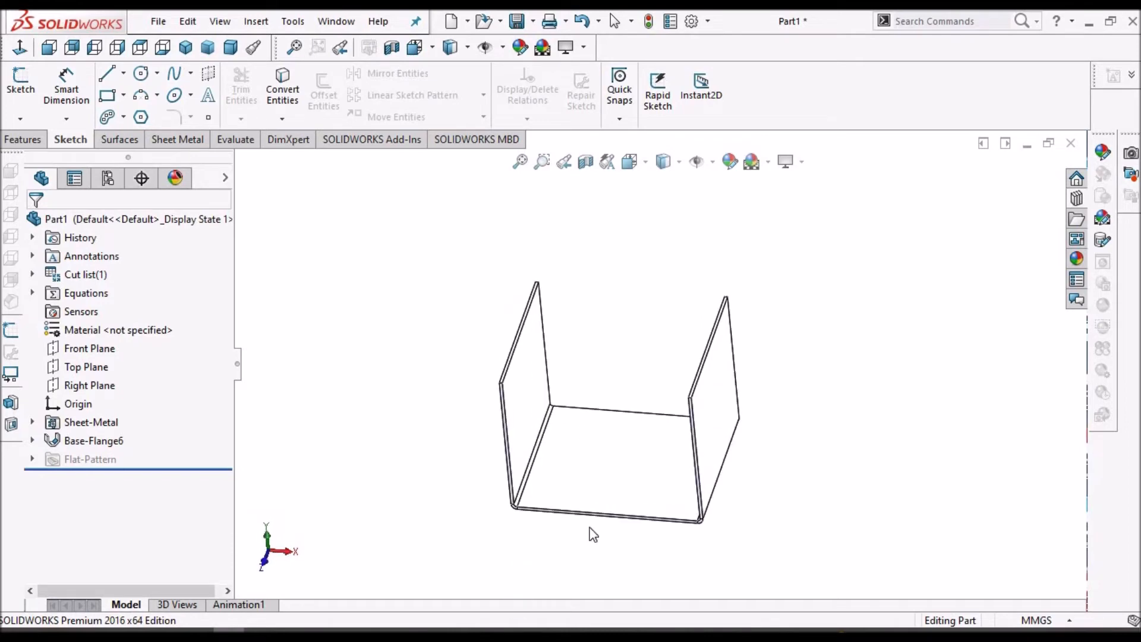
Open the U-shaped base flange's definition, keep the Blind end condition and set its depth to 50 mm.
{"action": "right_click", "coordinate": [101, 443]}
{"action": "left_click", "coordinate": [134, 258]}
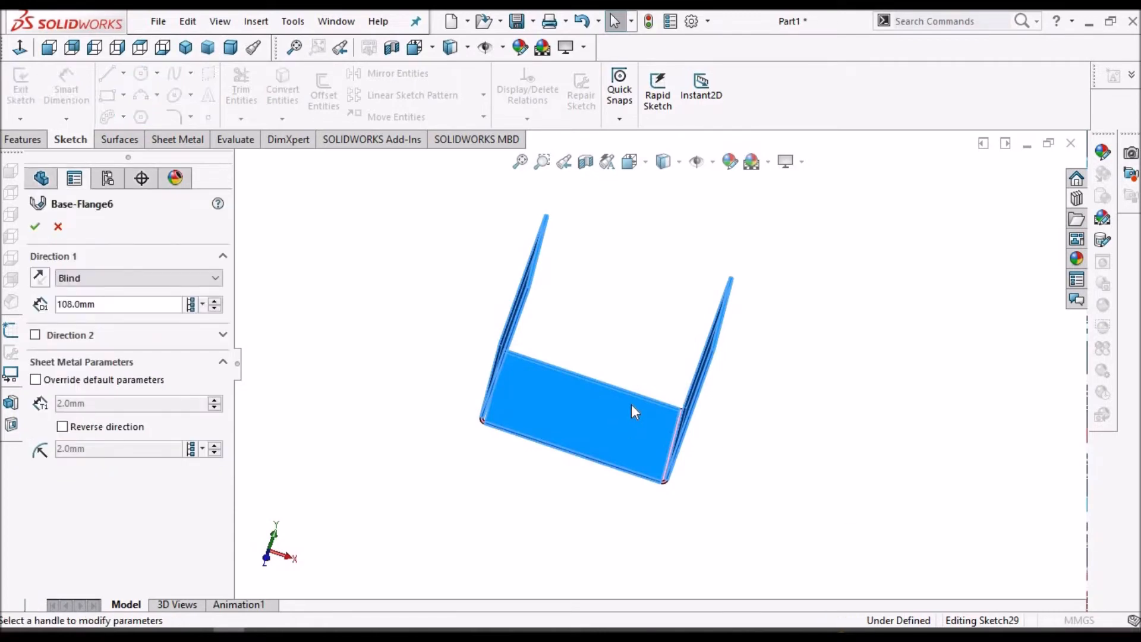
{"action": "middle_click_drag", "start_coordinate": [657, 369], "coordinate": [613, 309]}
{"action": "left_click", "coordinate": [216, 278]}
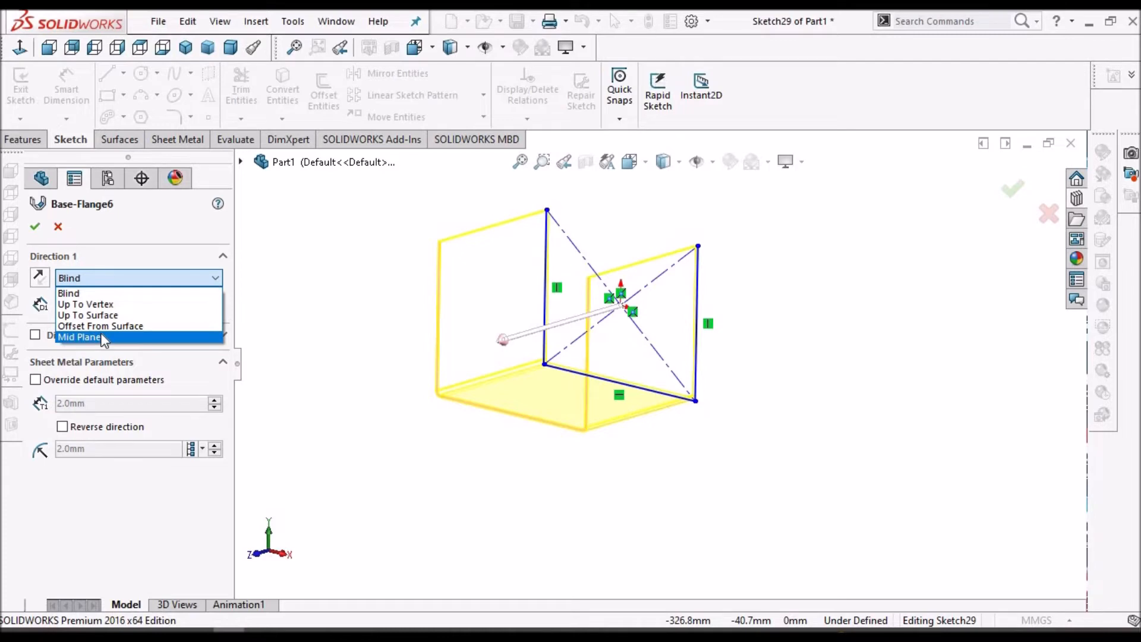
{"action": "left_click", "coordinate": [86, 294]}
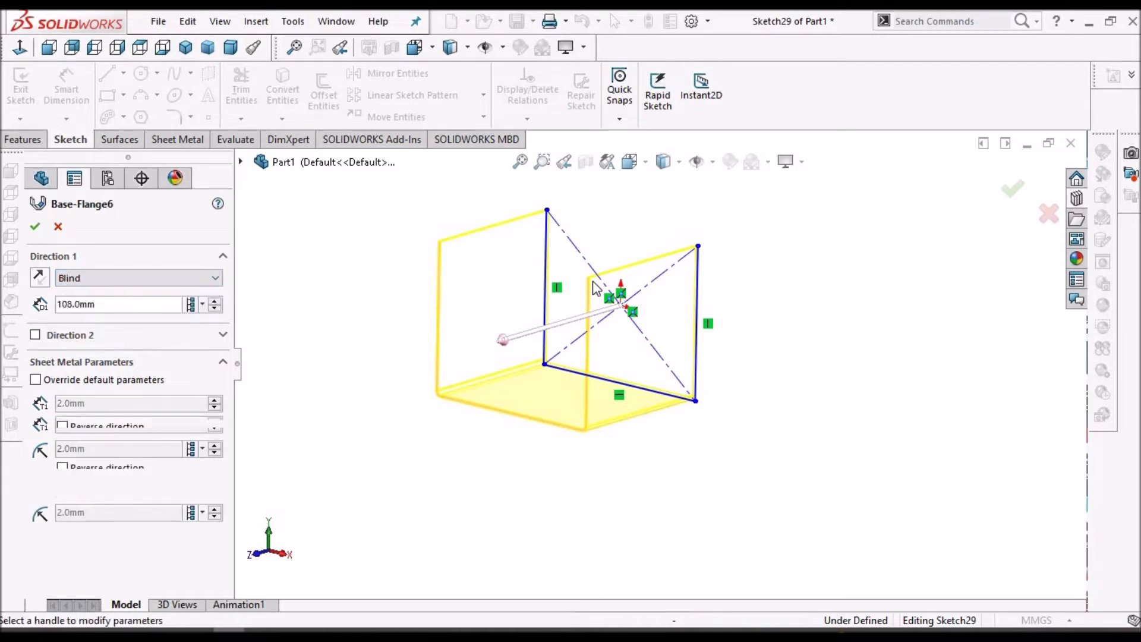
{"action": "mouse_move", "coordinate": [552, 320]}
{"action": "middle_mouse_down"}
{"action": "mouse_move", "coordinate": [666, 273]}
{"action": "mouse_move", "coordinate": [630, 394]}
{"action": "mouse_move", "coordinate": [578, 421]}
{"action": "mouse_move", "coordinate": [531, 421]}
{"action": "middle_mouse_up"}
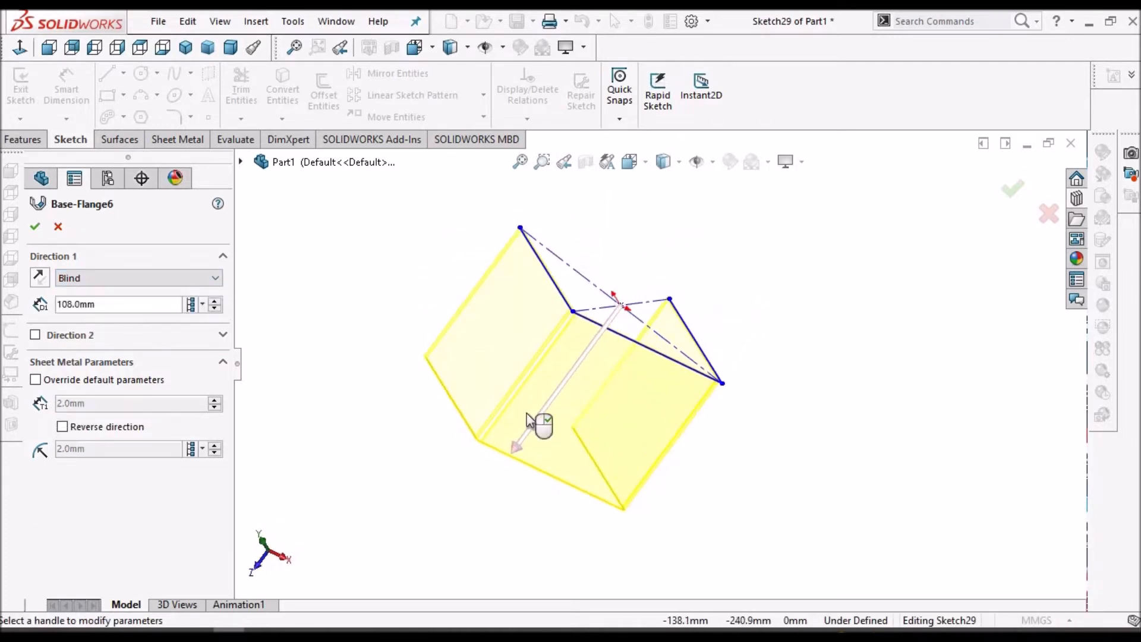
{"action": "double_click", "coordinate": [126, 306]}
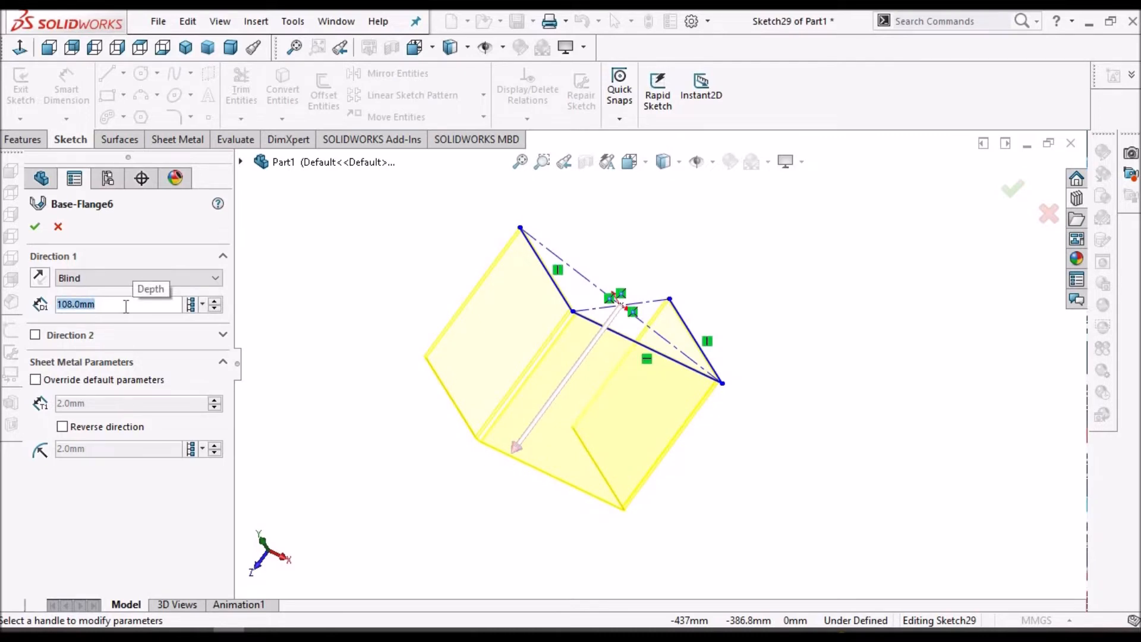
{"action": "type", "text": "50"}
{"action": "key", "text": "Return"}
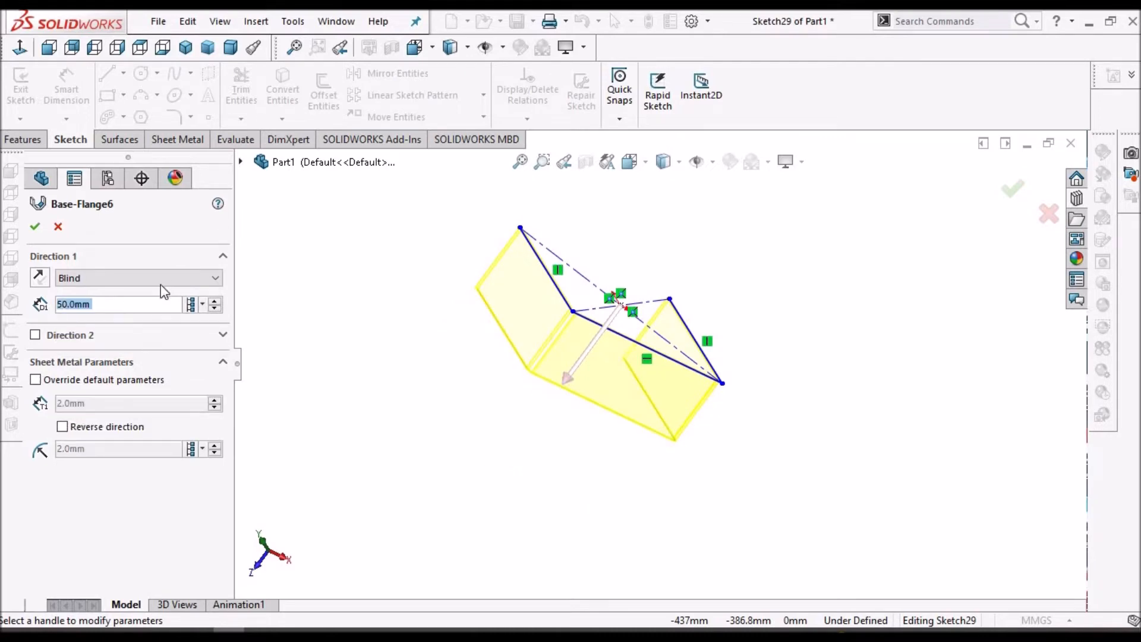
Change the base flange's end condition to Mid Plane and accept the edited feature.
{"action": "mouse_move", "coordinate": [637, 409]}
{"action": "middle_mouse_down"}
{"action": "mouse_move", "coordinate": [644, 416]}
{"action": "mouse_move", "coordinate": [632, 404]}
{"action": "middle_mouse_up"}
{"action": "left_click", "coordinate": [218, 278]}
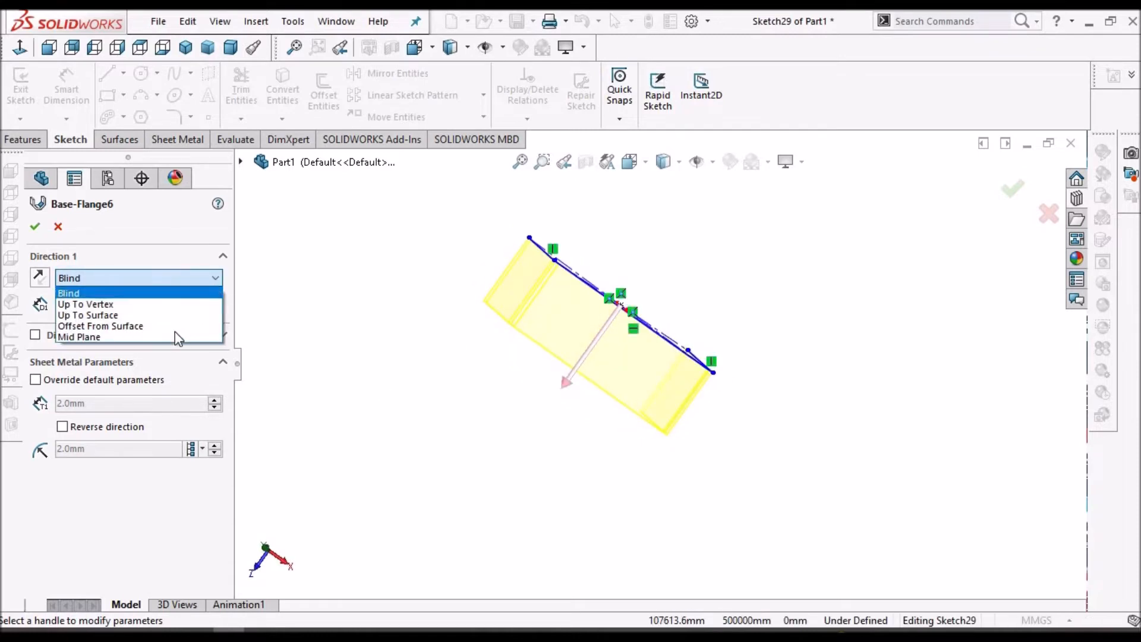
{"action": "left_click", "coordinate": [173, 334]}
{"action": "middle_click_drag", "start_coordinate": [755, 303], "coordinate": [668, 311]}
{"action": "middle_click_drag", "start_coordinate": [678, 202], "coordinate": [647, 255]}
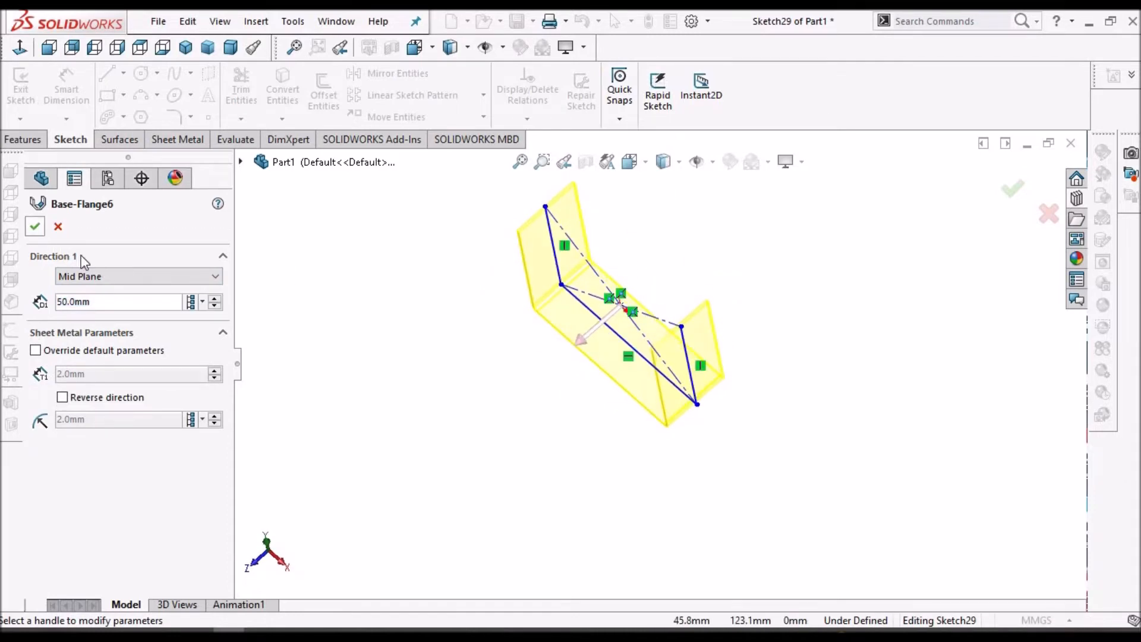
{"action": "left_click", "coordinate": [207, 283]}
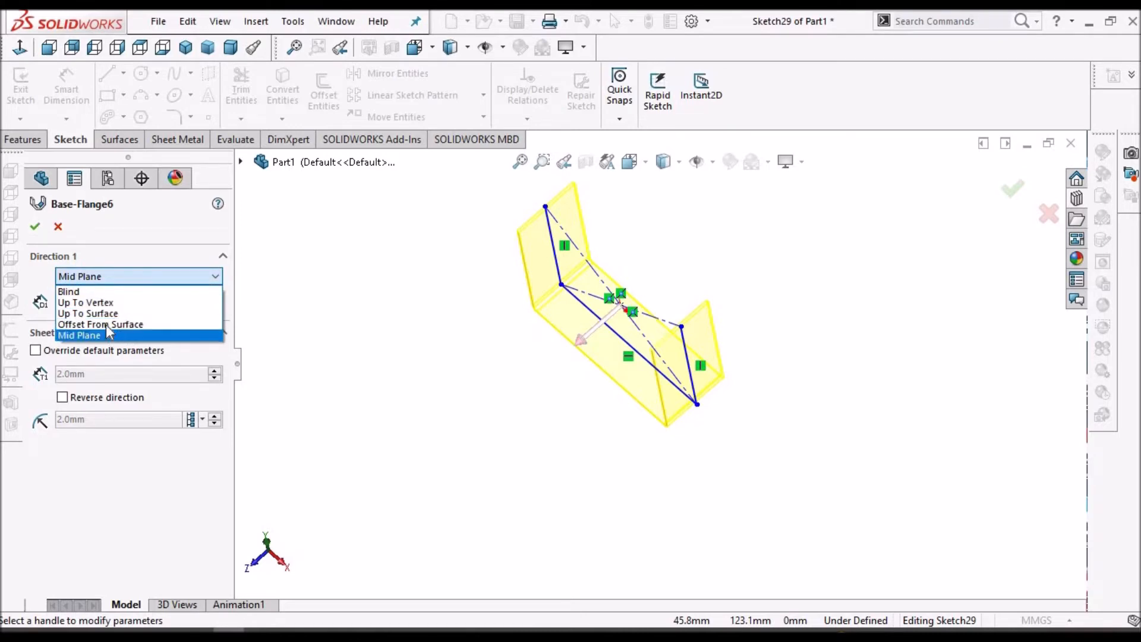
{"action": "left_click", "coordinate": [37, 225]}
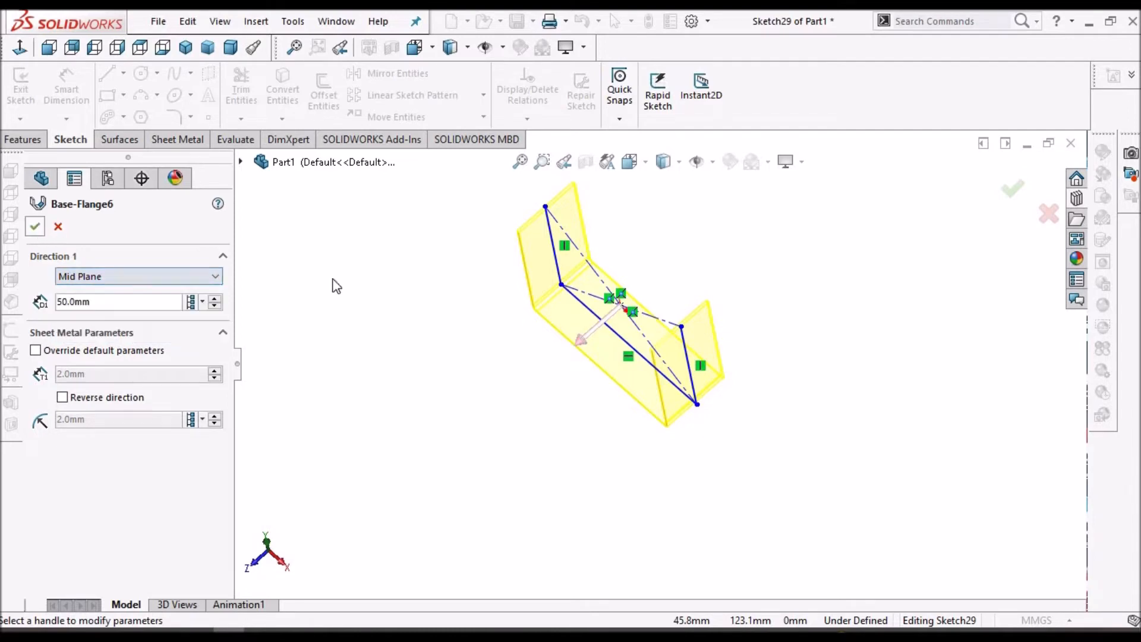
Sketch an open wavy four-point spline on the Top Plane, beyond the flange's rear edge.
{"action": "scroll", "coordinate": [373, 313], "scroll_direction": "up", "scroll_amount": 3}
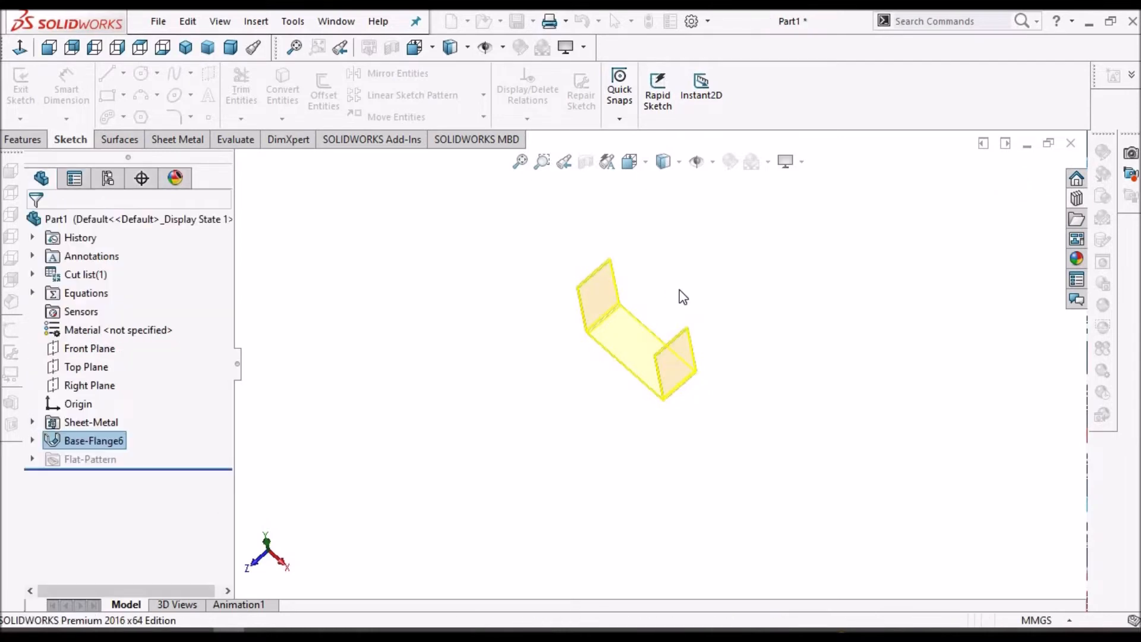
{"action": "left_click", "coordinate": [90, 373]}
{"action": "left_click", "coordinate": [20, 83]}
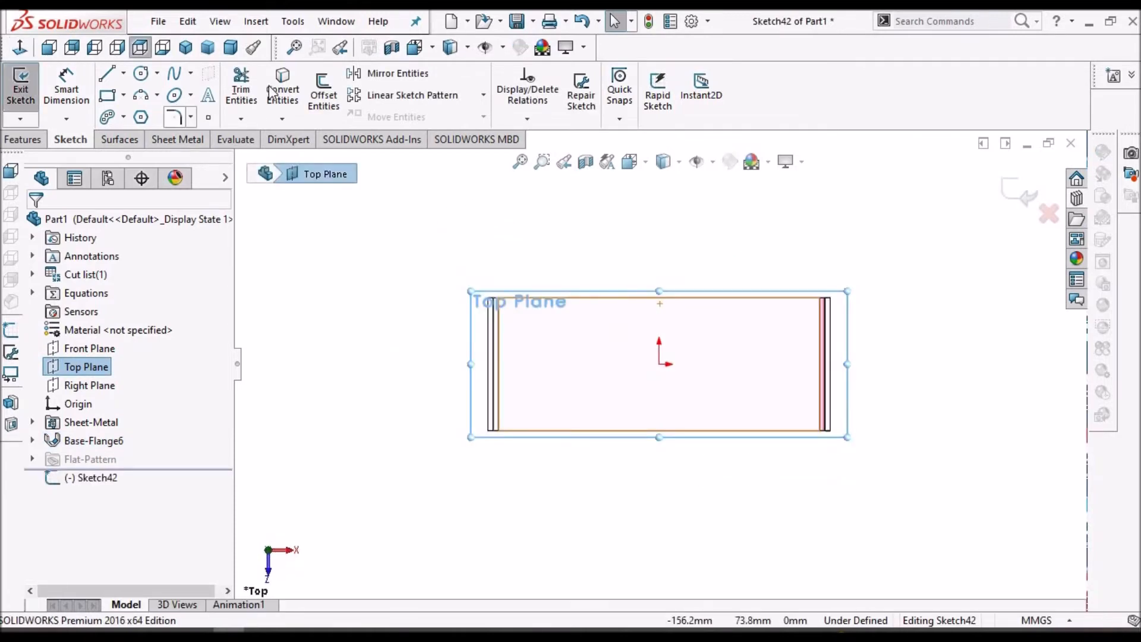
{"action": "left_click", "coordinate": [191, 74]}
{"action": "left_click", "coordinate": [201, 94]}
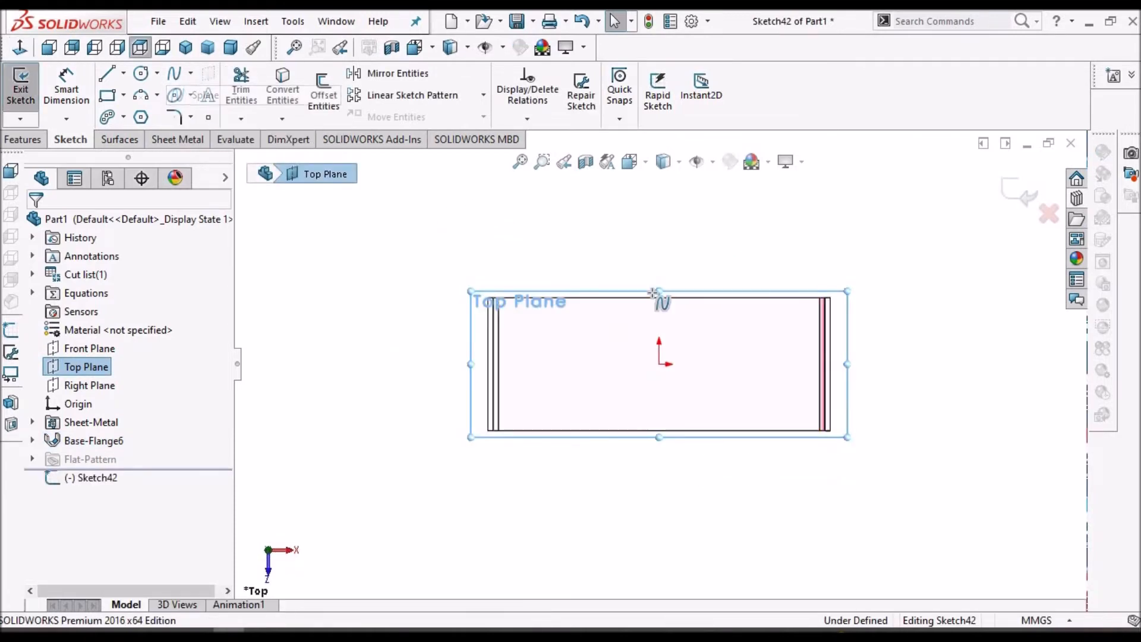
{"action": "scroll", "coordinate": [658, 301], "scroll_direction": "up", "scroll_amount": 2}
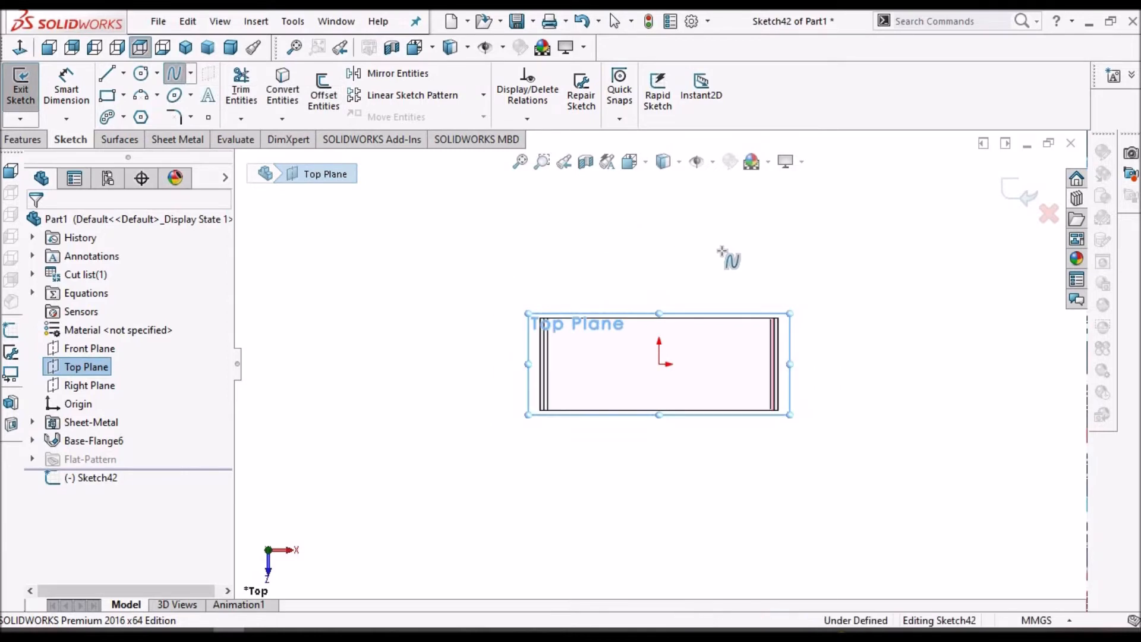
{"action": "left_click", "coordinate": [496, 259]}
{"action": "left_click", "coordinate": [632, 233]}
{"action": "double_click", "coordinate": [745, 257]}
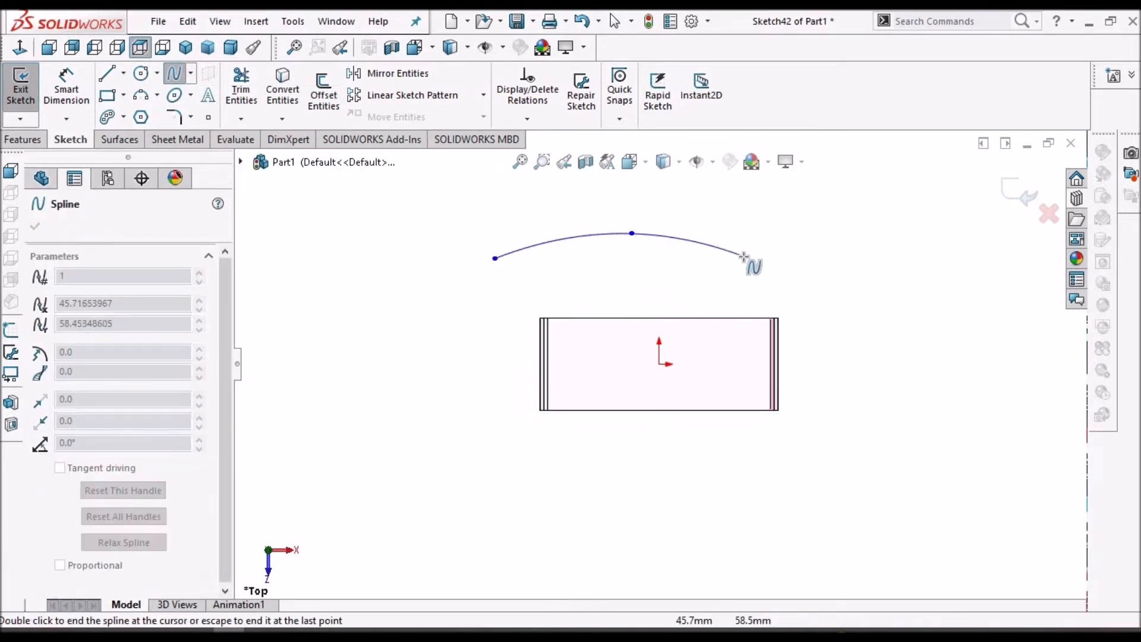
{"action": "left_click", "coordinate": [874, 233]}
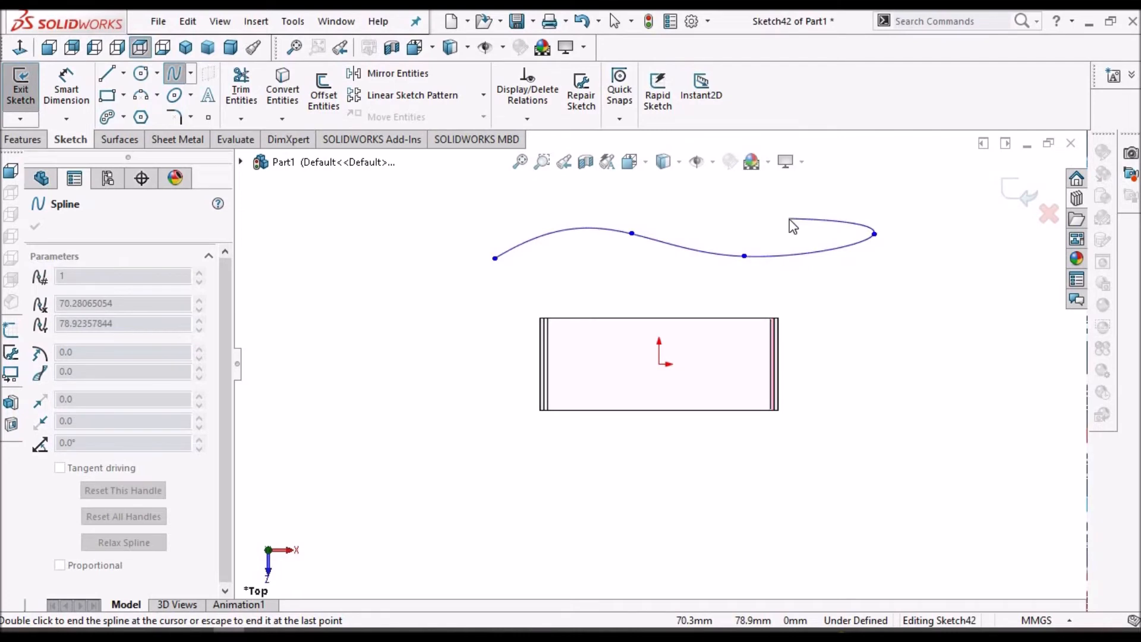
{"action": "right_click", "coordinate": [792, 226]}
{"action": "left_click", "coordinate": [810, 234]}
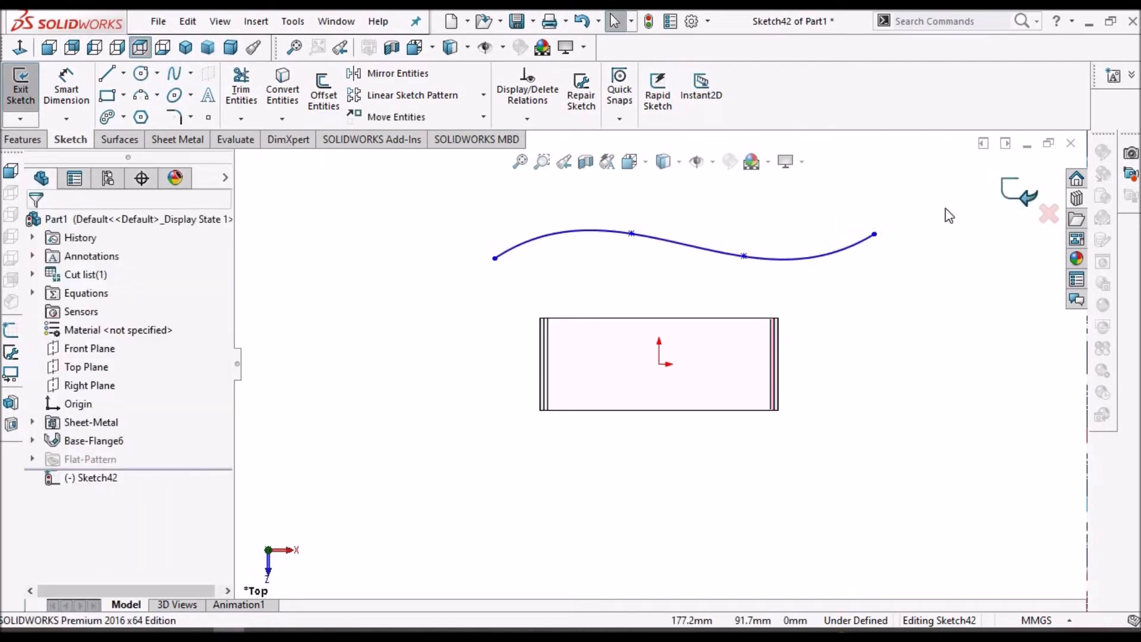
Extrude the open wavy spline into a surface from the sketch plane, with a Blind depth of 70 mm.
{"action": "left_click", "coordinate": [119, 141]}
{"action": "left_click", "coordinate": [34, 99]}
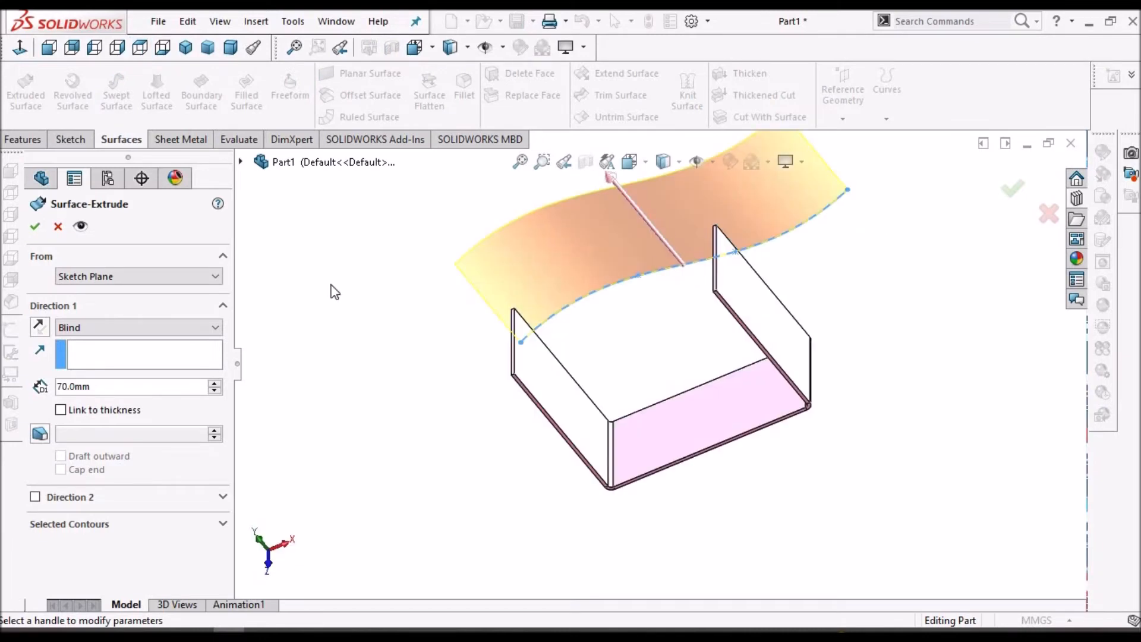
{"action": "middle_click_drag", "start_coordinate": [745, 288], "coordinate": [682, 352]}
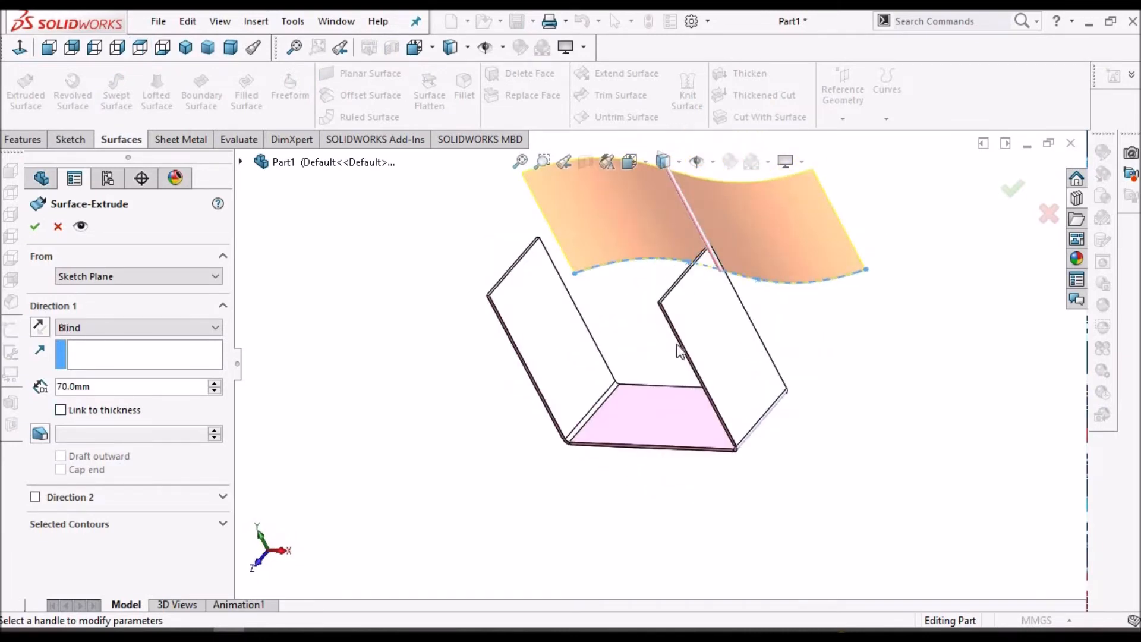
{"action": "left_click", "coordinate": [35, 227]}
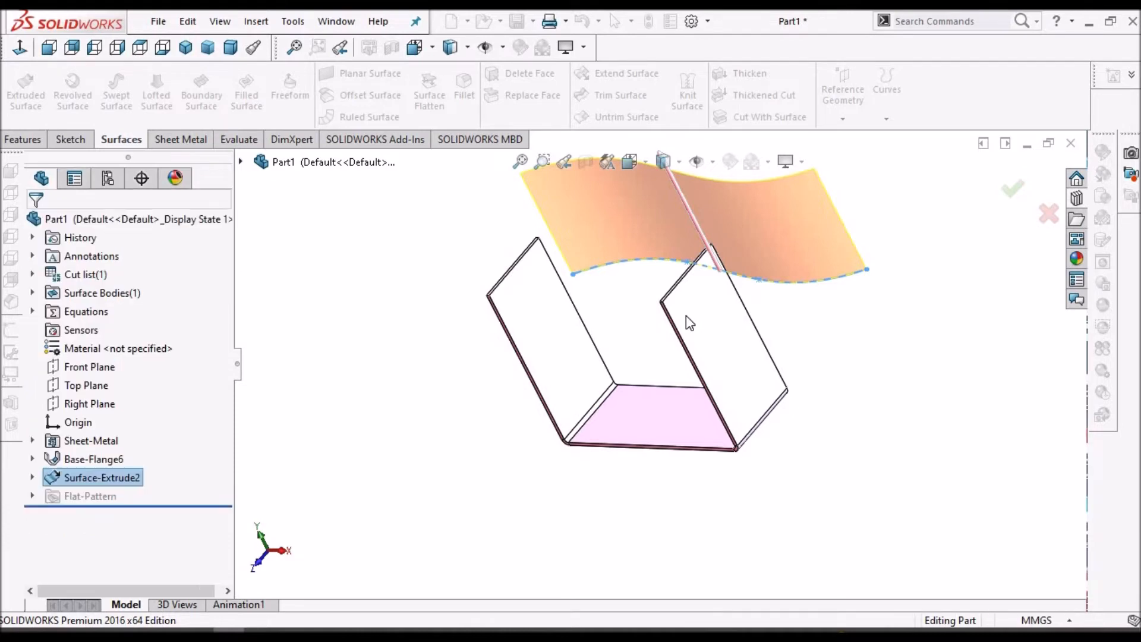
Edit the U-shaped base flange to end Up To Vertex, using an upper corner of the wavy surface as the limit.
{"action": "middle_click_drag", "start_coordinate": [724, 267], "coordinate": [654, 238]}
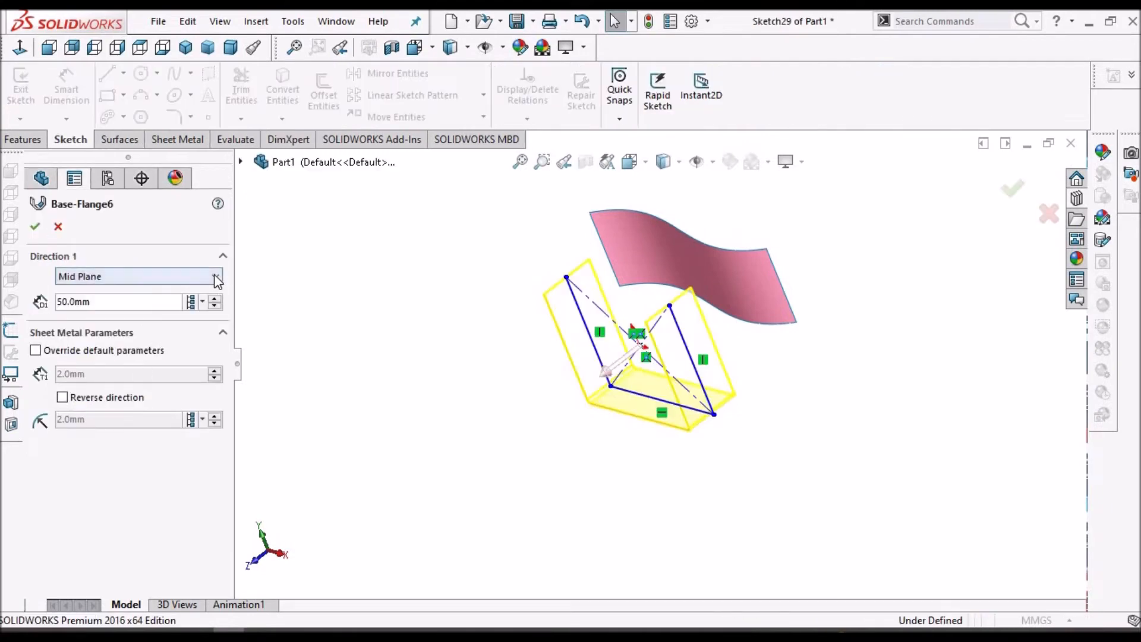
{"action": "left_click", "coordinate": [217, 278]}
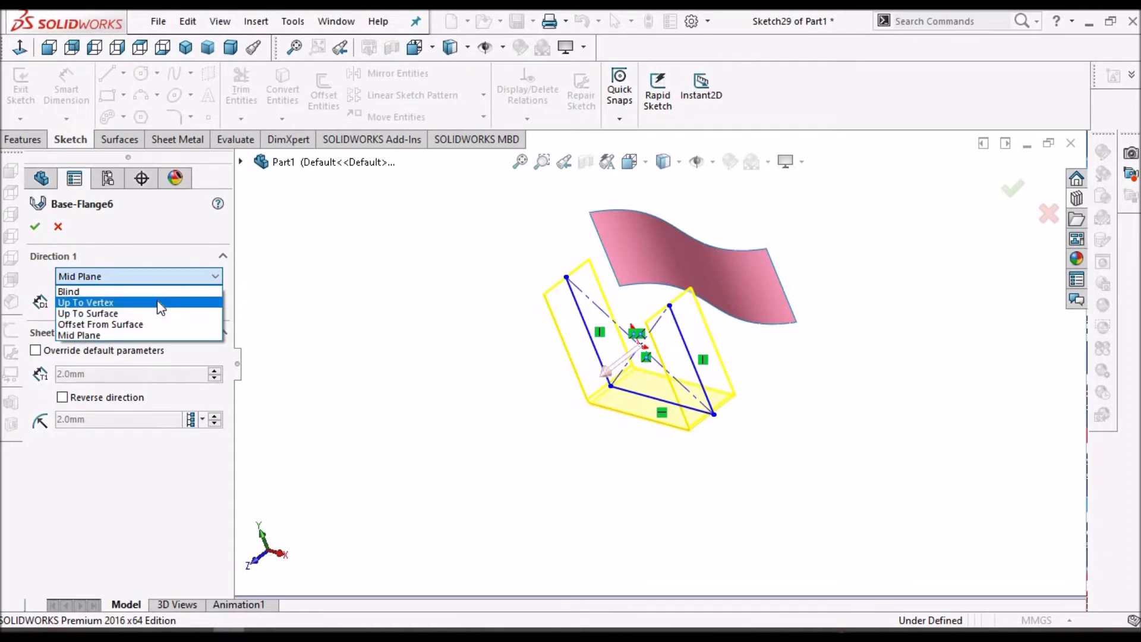
{"action": "left_click", "coordinate": [159, 304]}
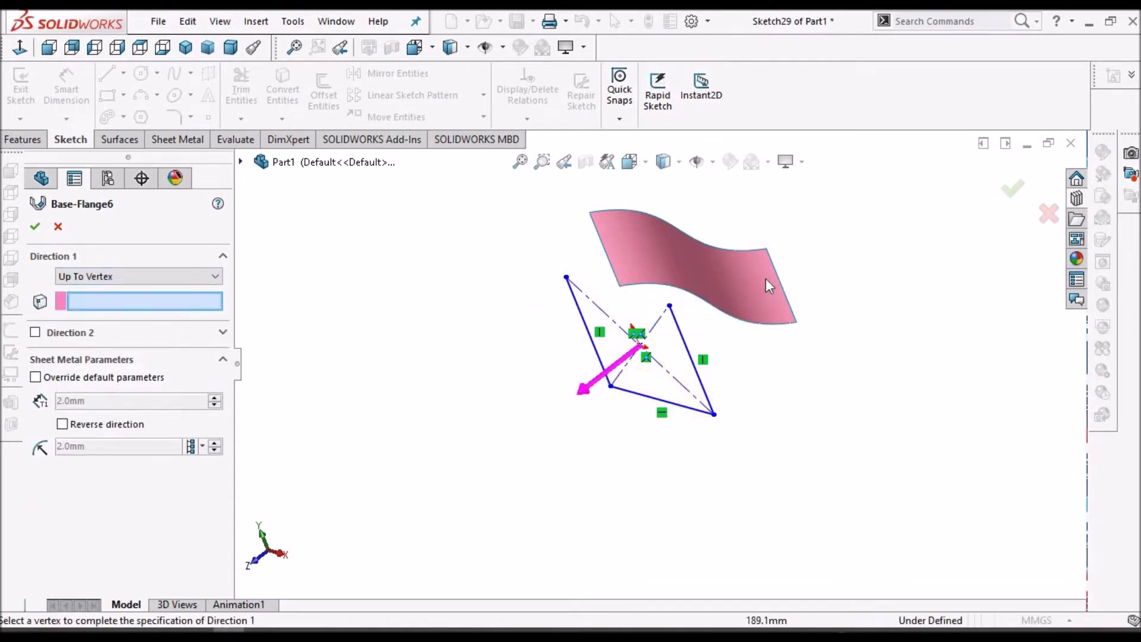
{"action": "scroll", "coordinate": [767, 277], "scroll_direction": "down", "scroll_amount": 3}
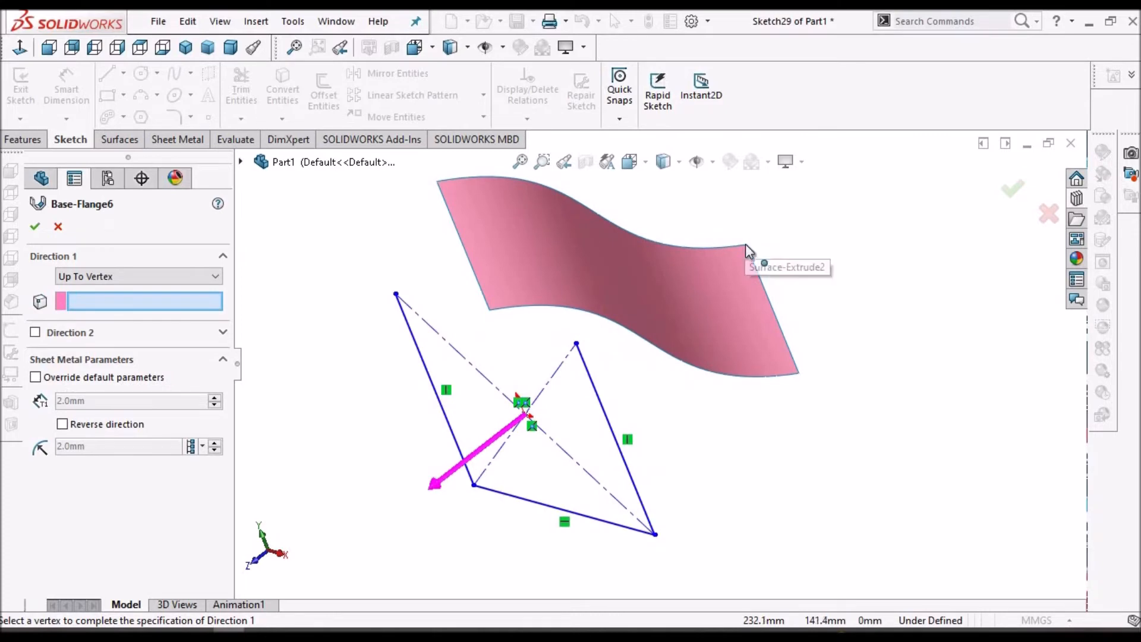
{"action": "scroll", "coordinate": [747, 250], "scroll_direction": "down", "scroll_amount": 2}
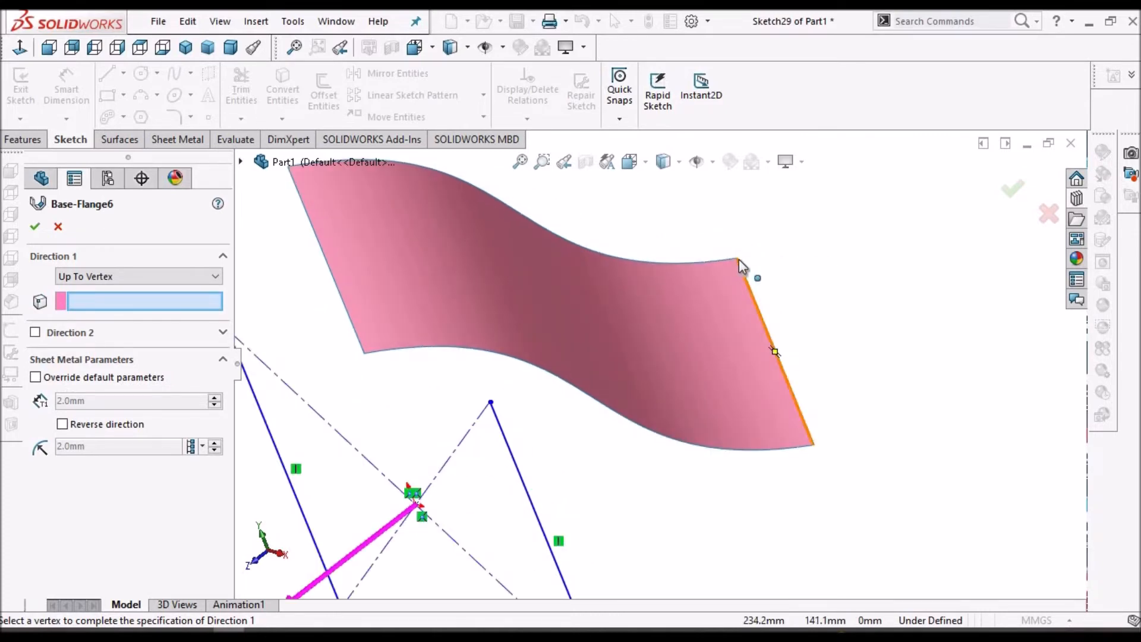
{"action": "left_click", "coordinate": [739, 260]}
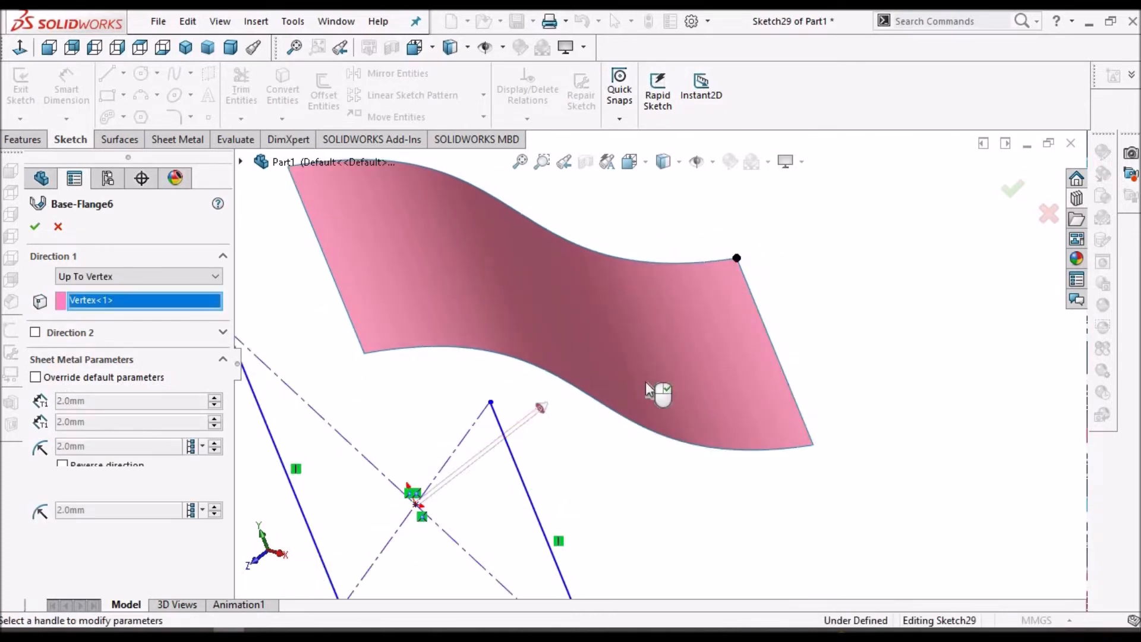
{"action": "scroll", "coordinate": [652, 391], "scroll_direction": "up", "scroll_amount": 4}
{"action": "middle_click_drag", "start_coordinate": [650, 394], "coordinate": [604, 383]}
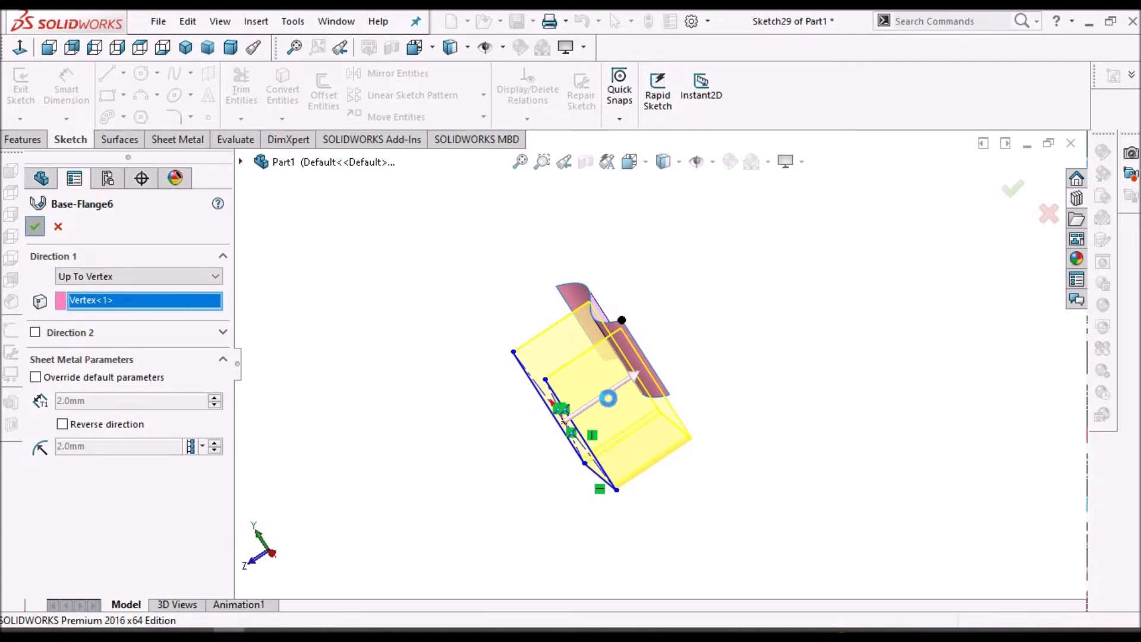
{"action": "key", "text": "Return"}
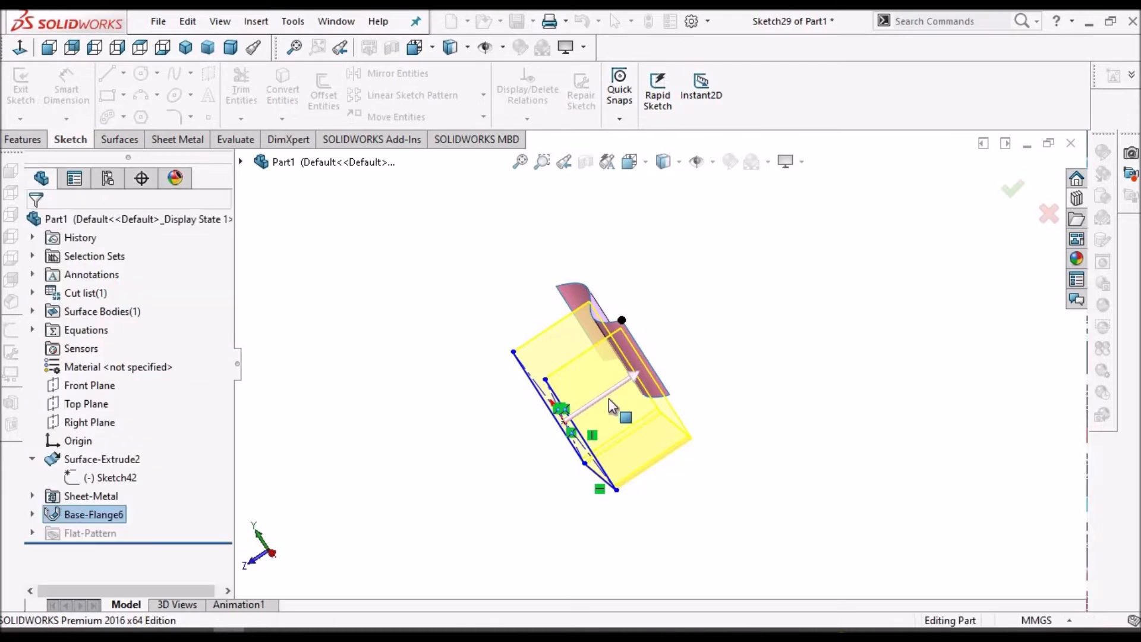
Change the base flange's end condition to Up To Surface, with the wavy extruded surface as the limit.
{"action": "middle_click_drag", "start_coordinate": [592, 327], "coordinate": [577, 436]}
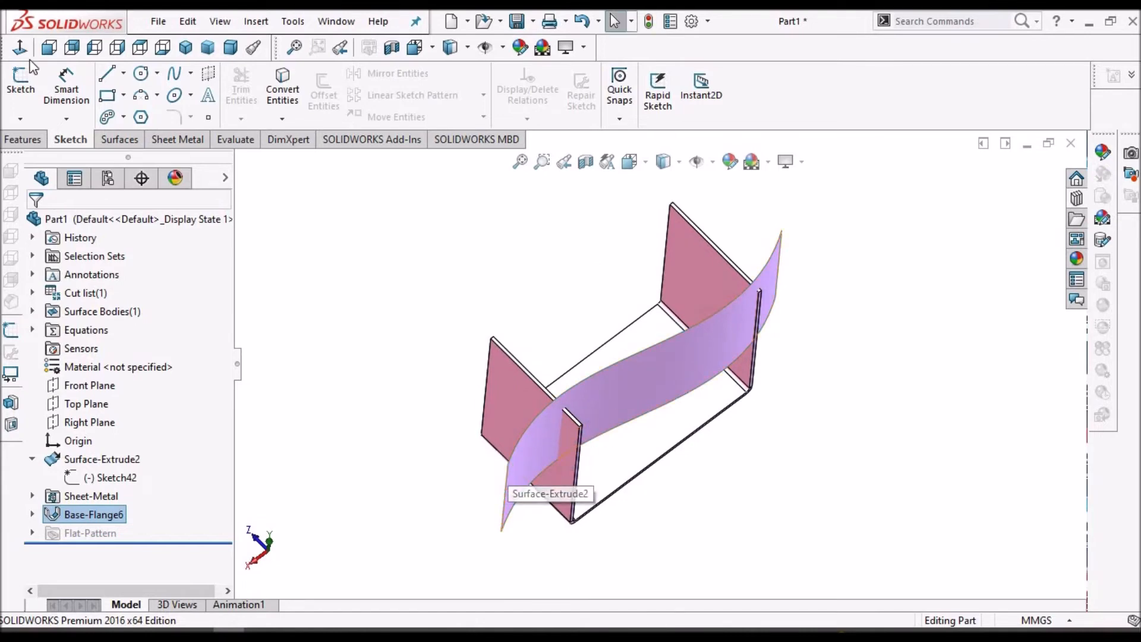
{"action": "left_click", "coordinate": [139, 49]}
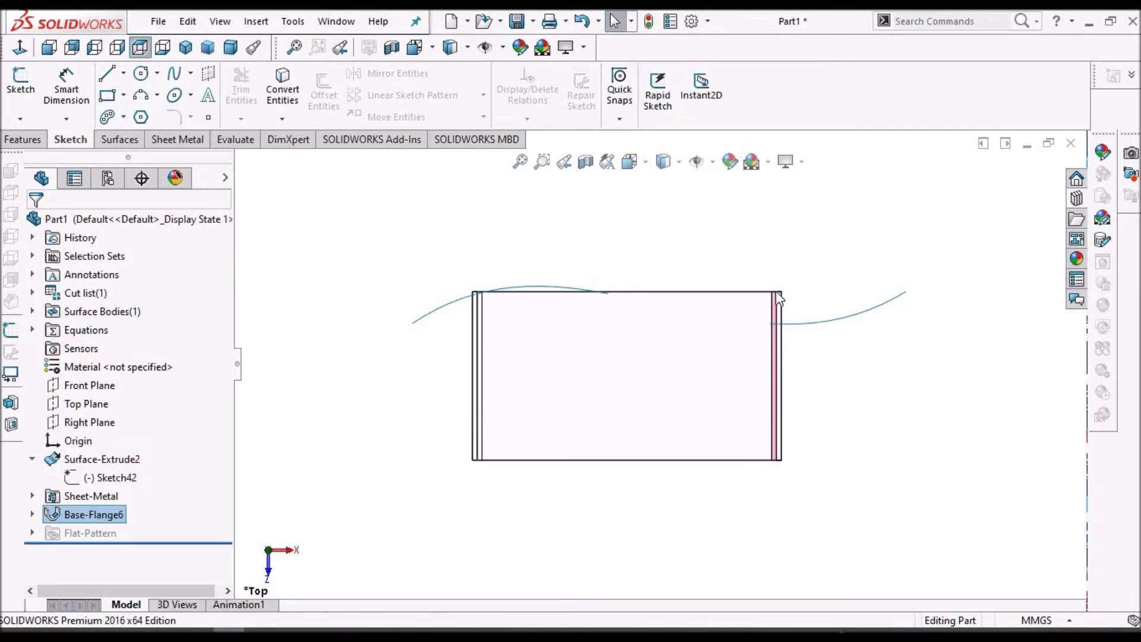
{"action": "middle_click_drag", "start_coordinate": [690, 364], "coordinate": [619, 277]}
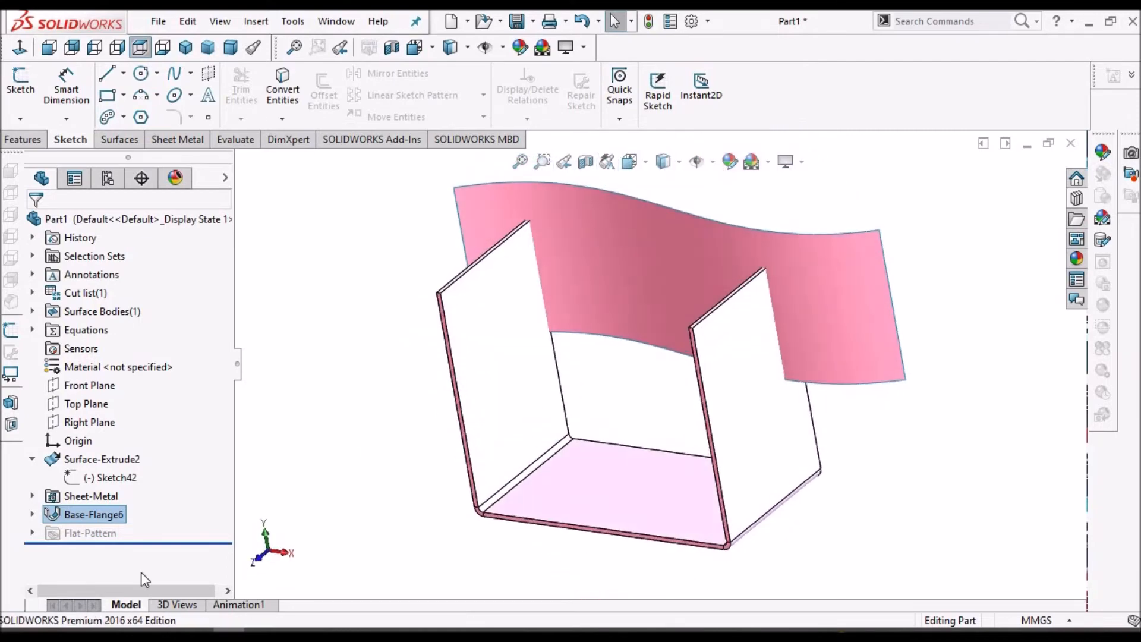
{"action": "right_click", "coordinate": [102, 517]}
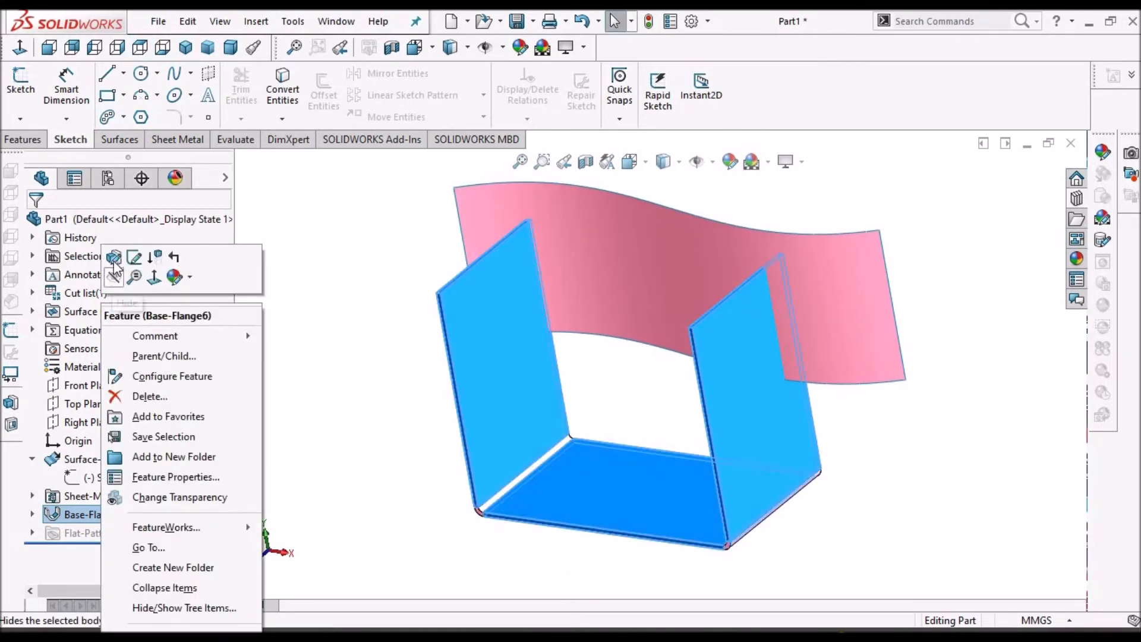
{"action": "left_click", "coordinate": [113, 260]}
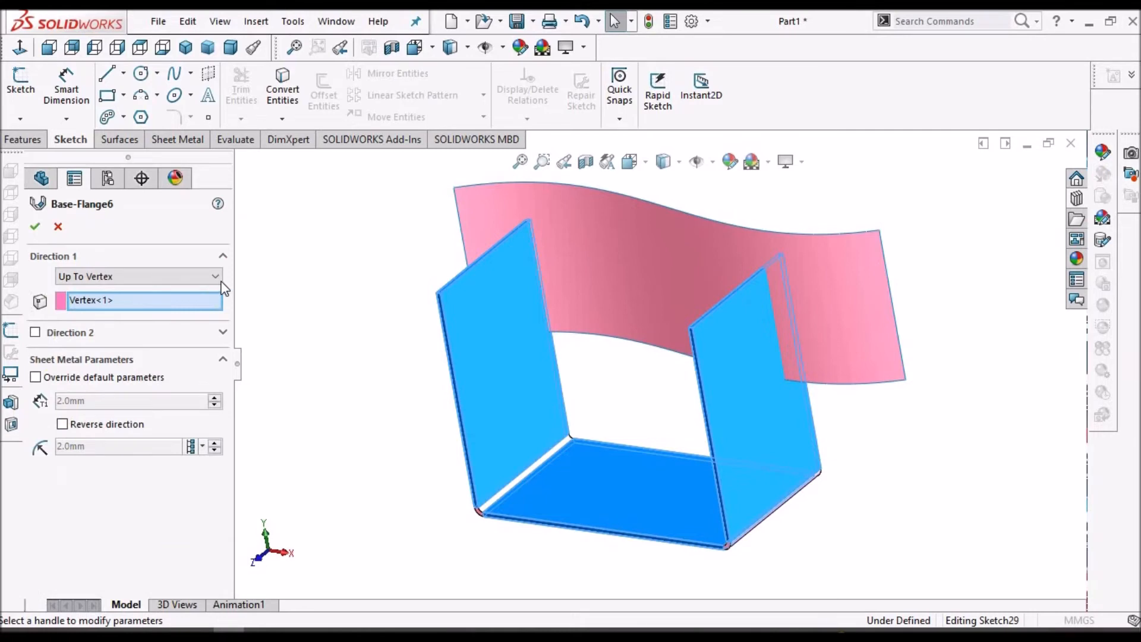
{"action": "left_click", "coordinate": [217, 278]}
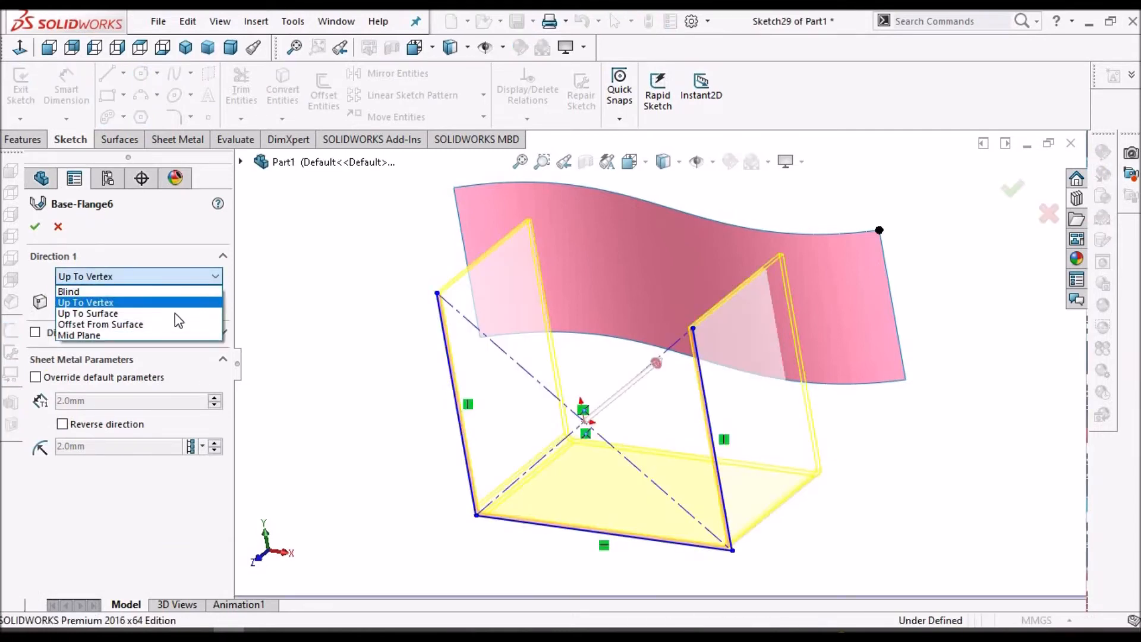
{"action": "left_click", "coordinate": [126, 317]}
{"action": "left_click", "coordinate": [126, 315]}
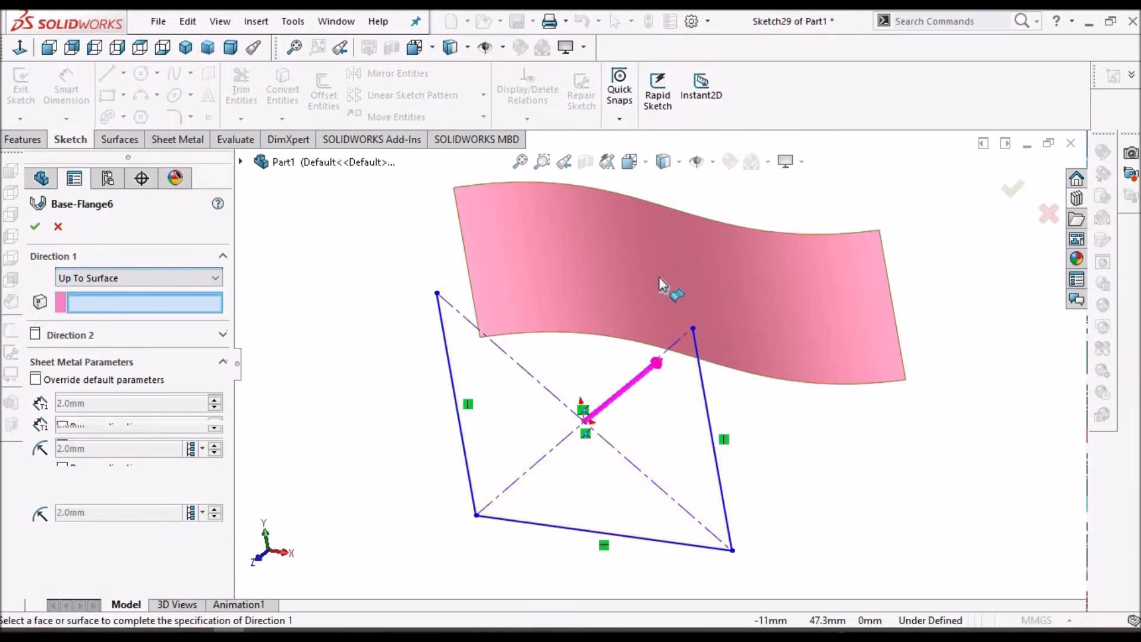
{"action": "left_click", "coordinate": [658, 277]}
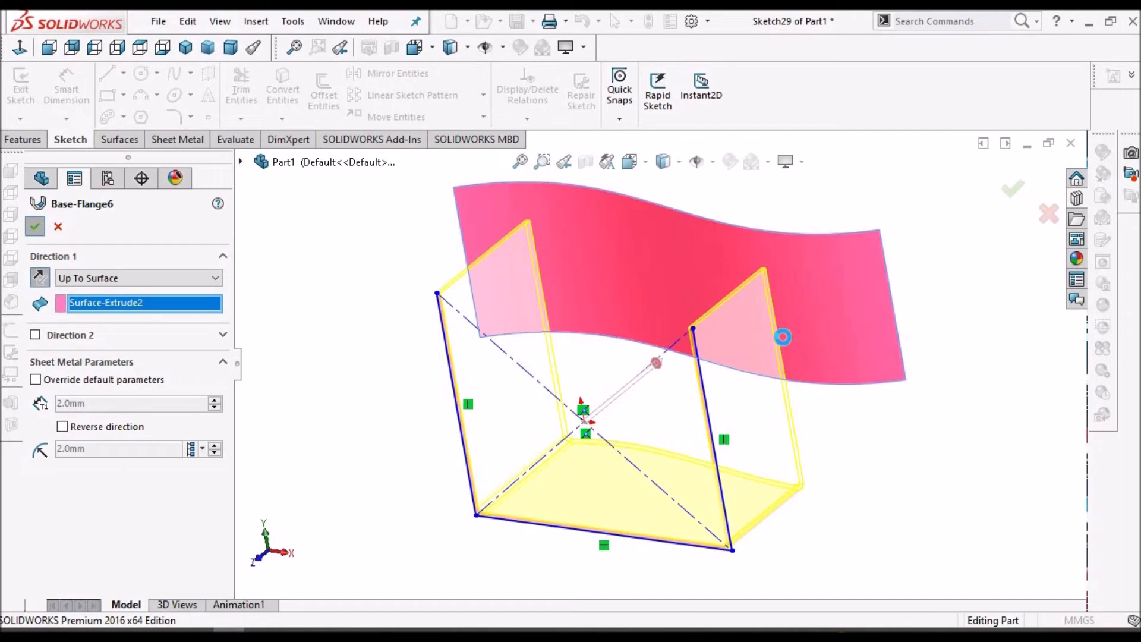
{"action": "key", "text": "Return"}
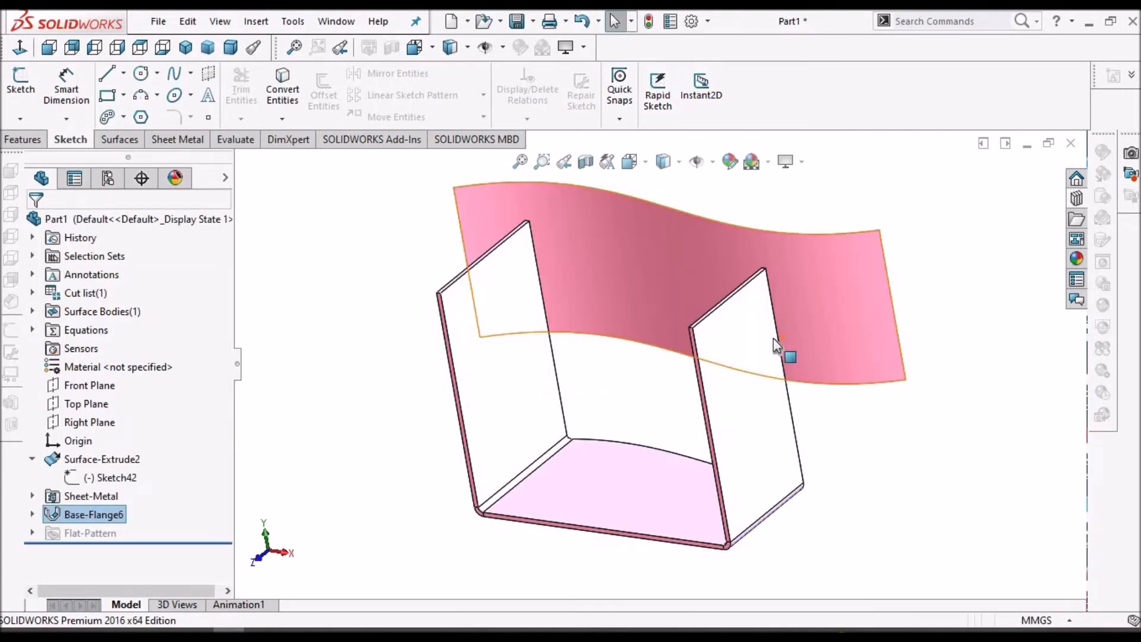
Hide the wavy extruded surface behind the base flange and clear the selection.
{"action": "middle_click_drag", "start_coordinate": [696, 315], "coordinate": [634, 371]}
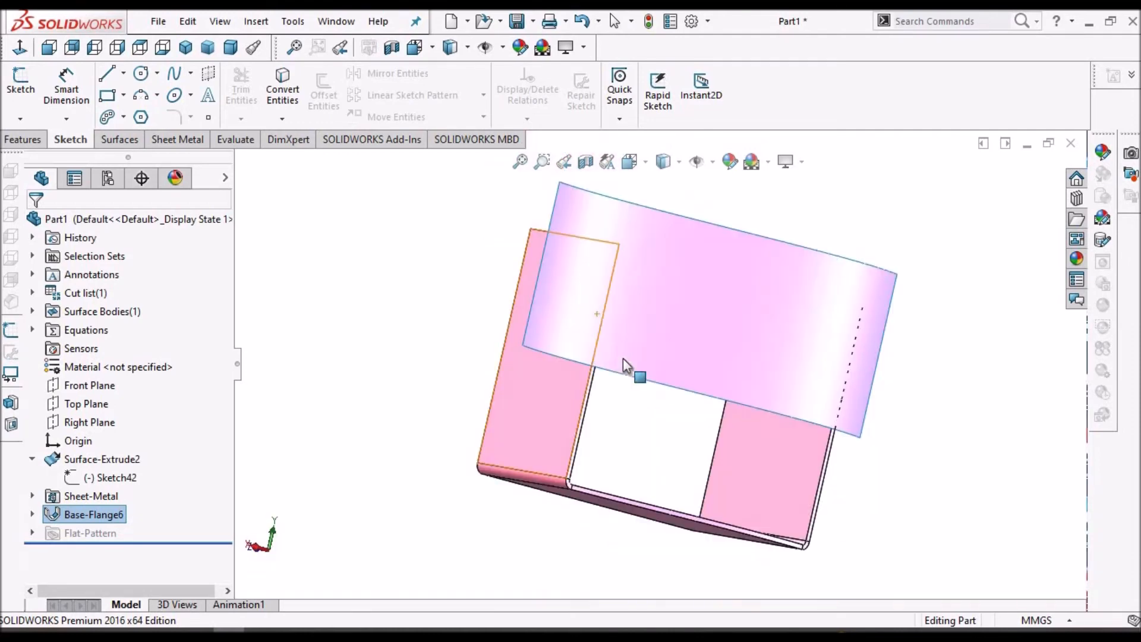
{"action": "right_click", "coordinate": [88, 457]}
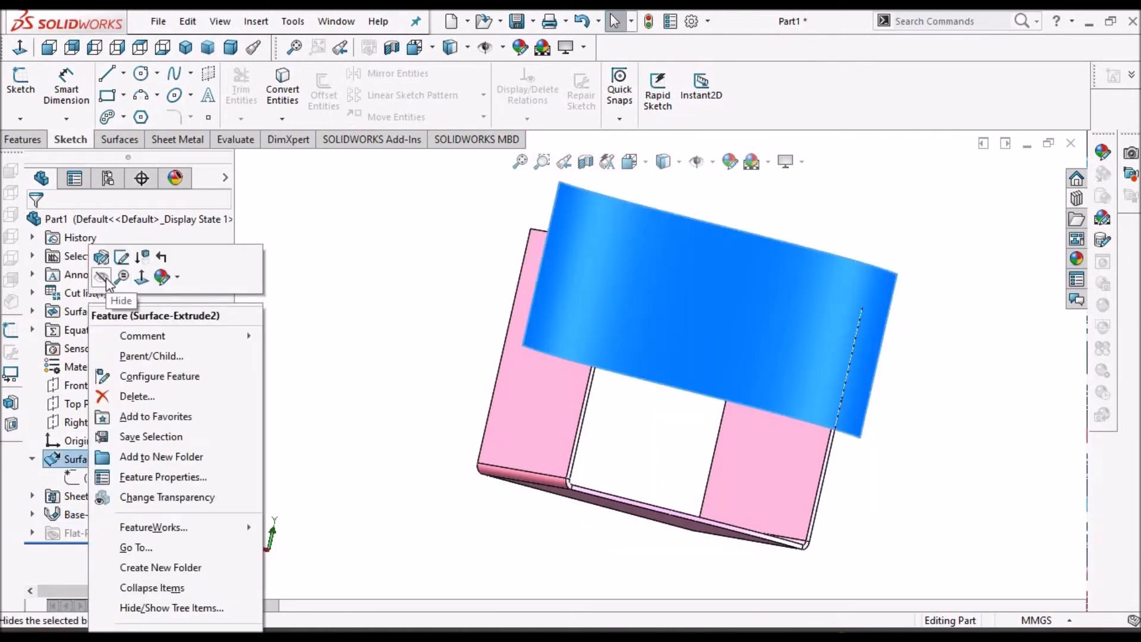
{"action": "left_click", "coordinate": [106, 281]}
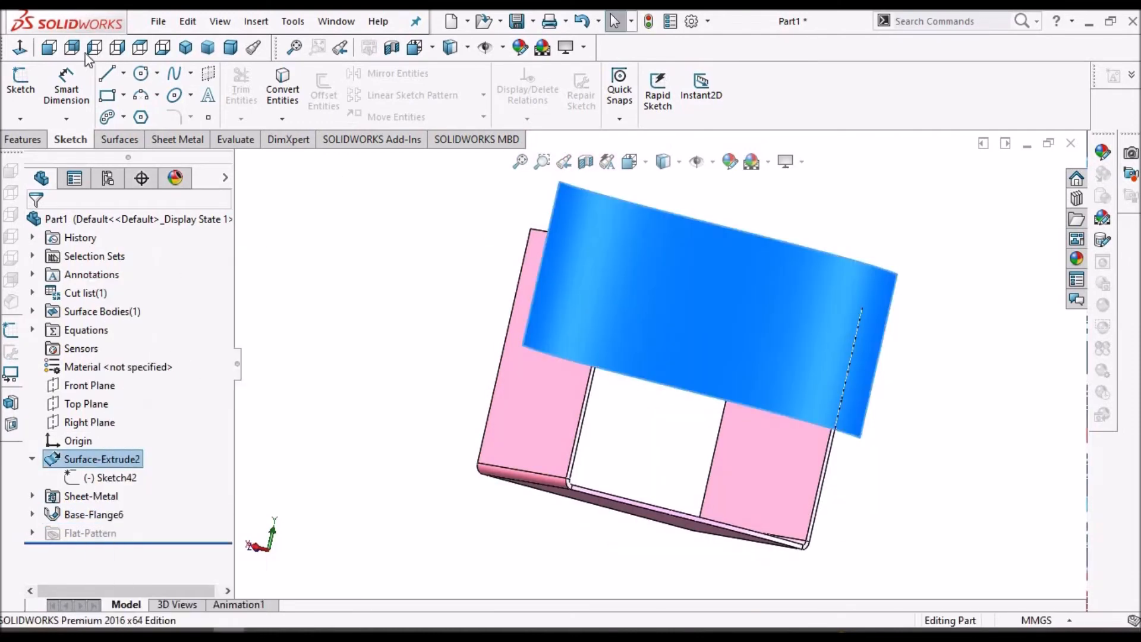
{"action": "left_click", "coordinate": [140, 50]}
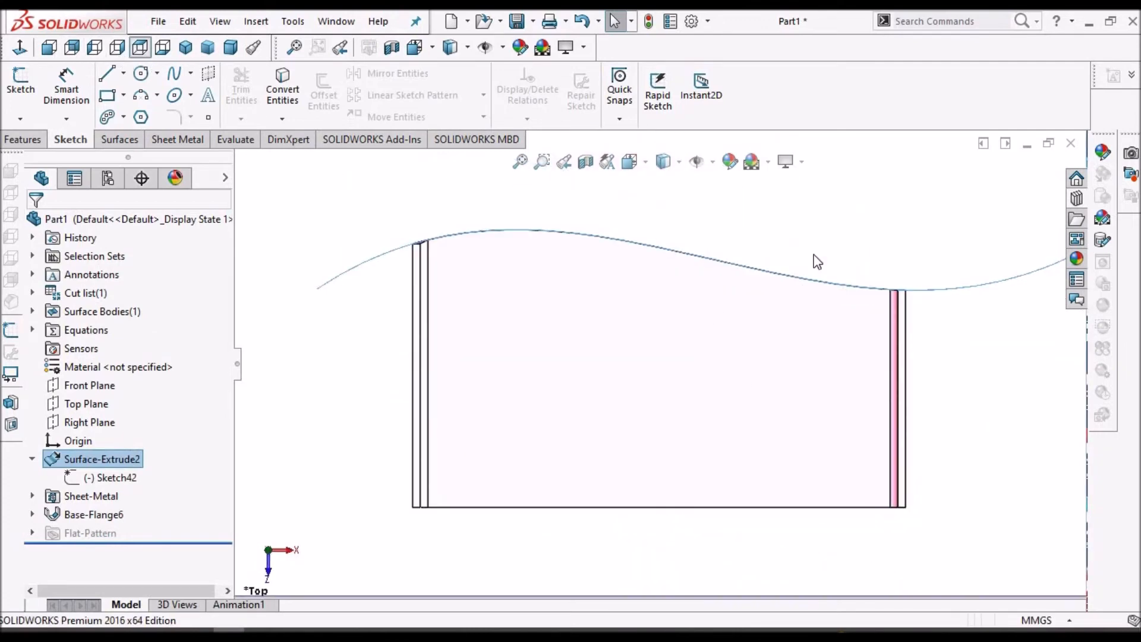
{"action": "key", "text": "Escape"}
{"action": "scroll", "coordinate": [419, 280], "scroll_direction": "up", "scroll_amount": 1}
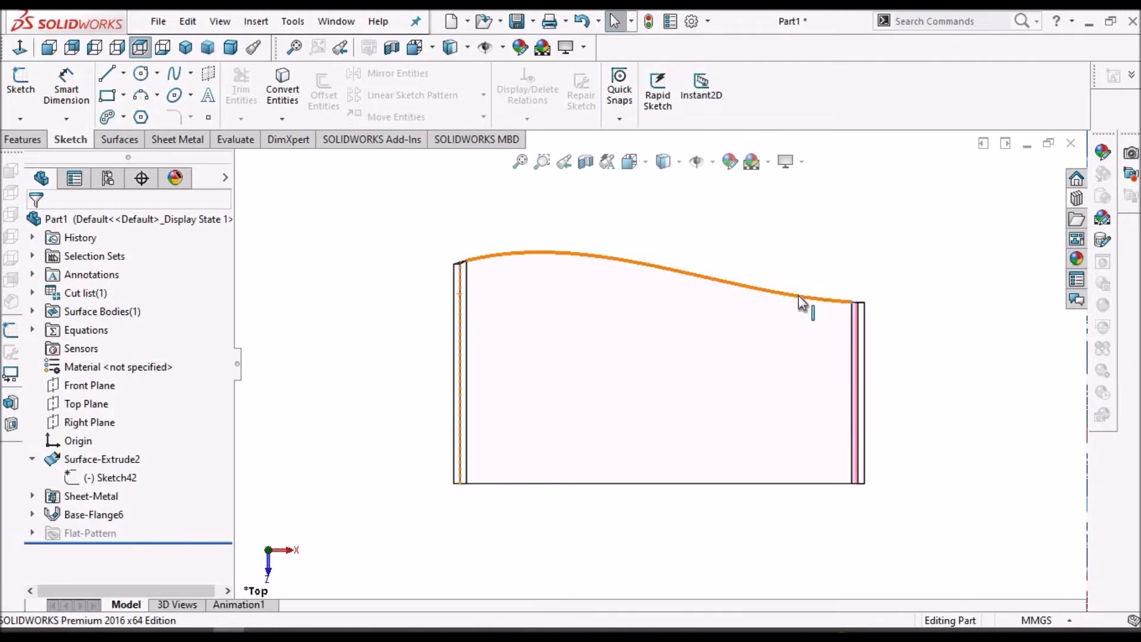
{"action": "middle_click_drag", "start_coordinate": [743, 409], "coordinate": [624, 476]}
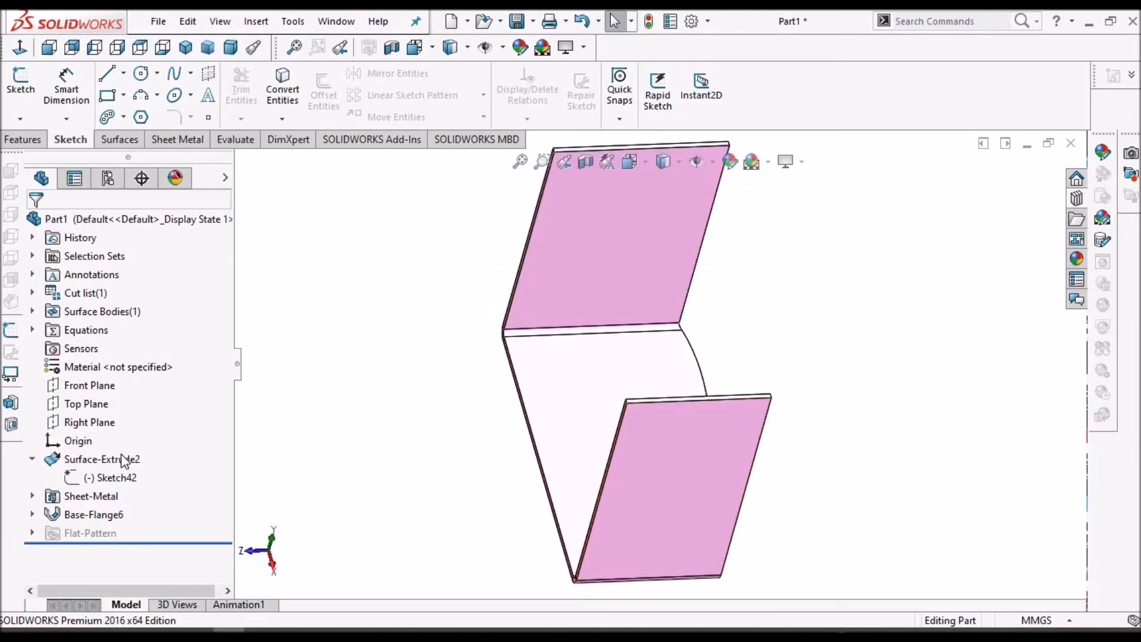
Change the base flange's end condition to Offset From Surface, with a 5 mm offset from the wavy surface, and select that surface feature.
{"action": "right_click", "coordinate": [92, 515]}
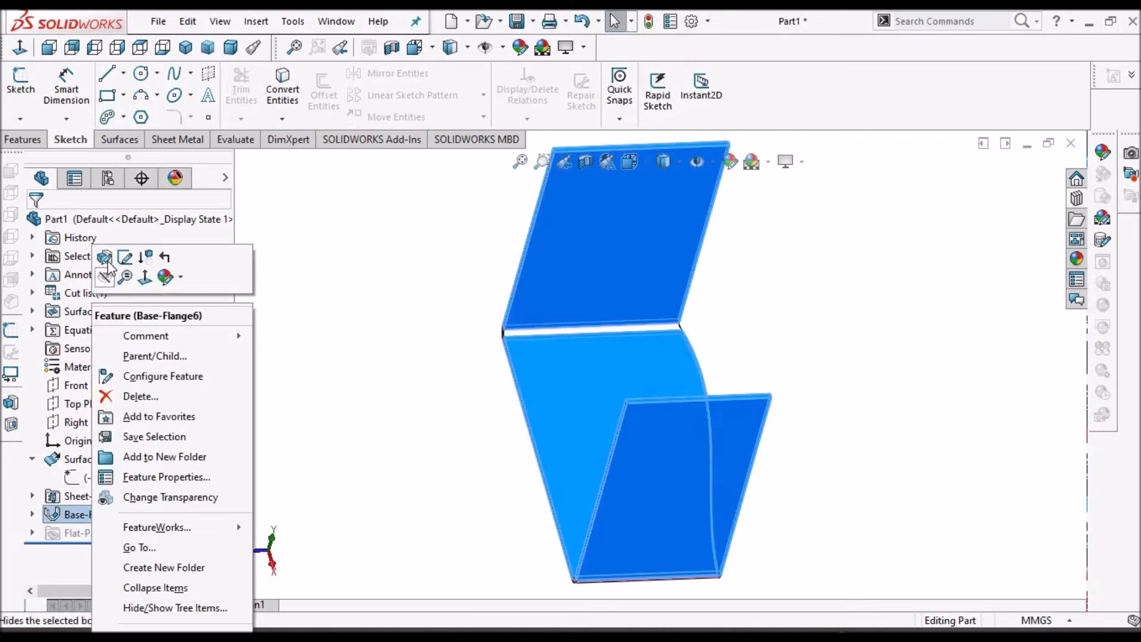
{"action": "left_click", "coordinate": [108, 260]}
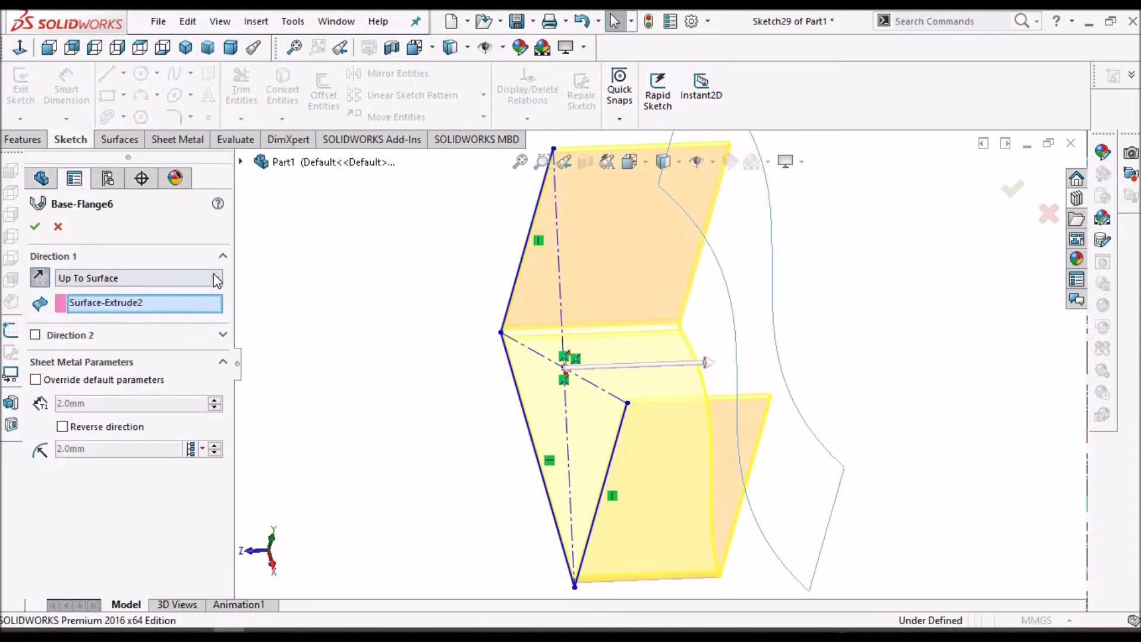
{"action": "left_click", "coordinate": [217, 280]}
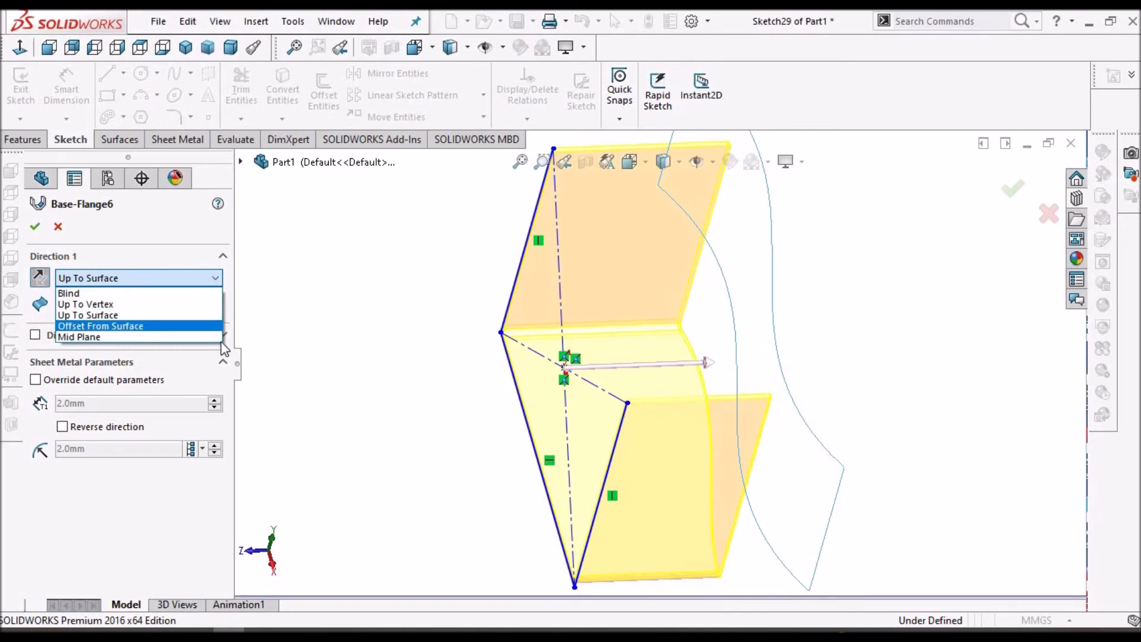
{"action": "left_click", "coordinate": [151, 325]}
{"action": "middle_click_drag", "start_coordinate": [739, 403], "coordinate": [700, 357]}
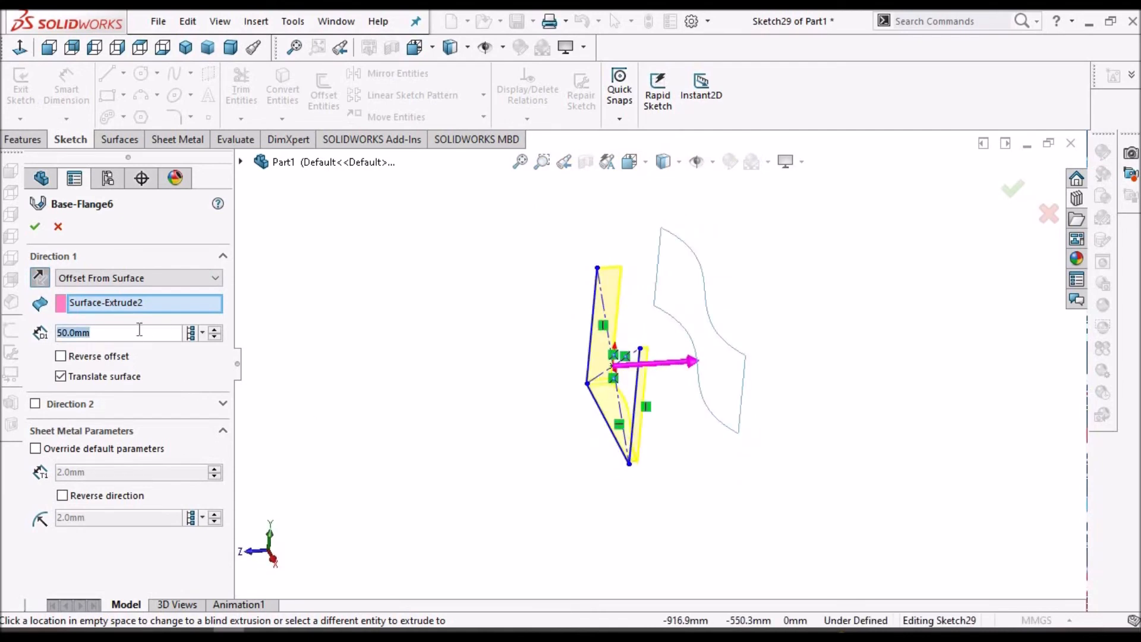
{"action": "type", "text": "5"}
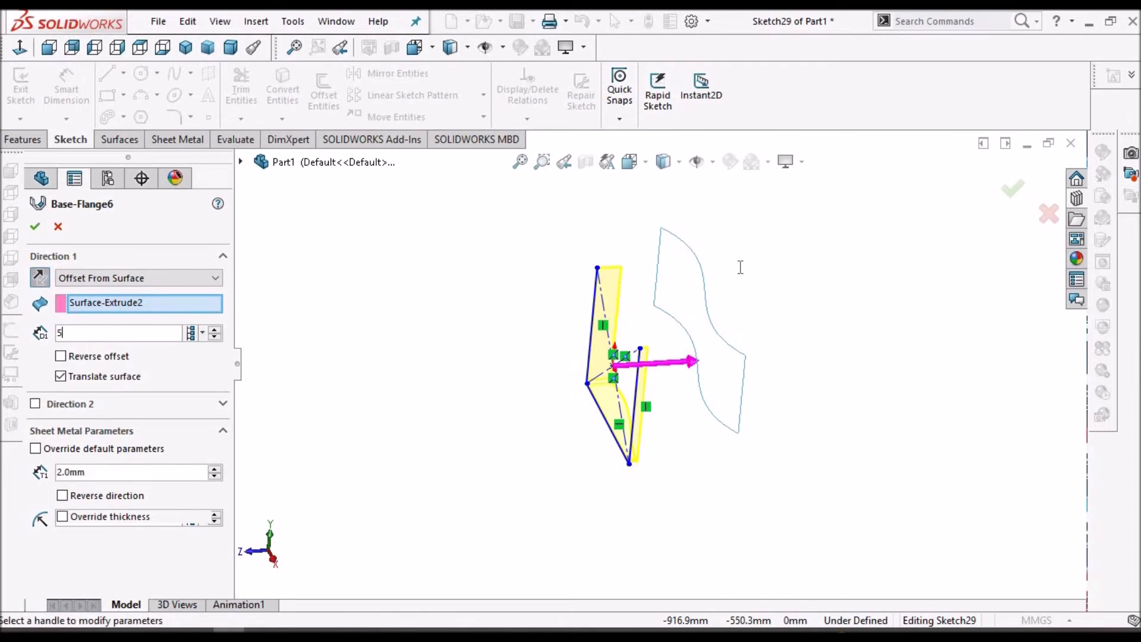
{"action": "key", "text": "Return"}
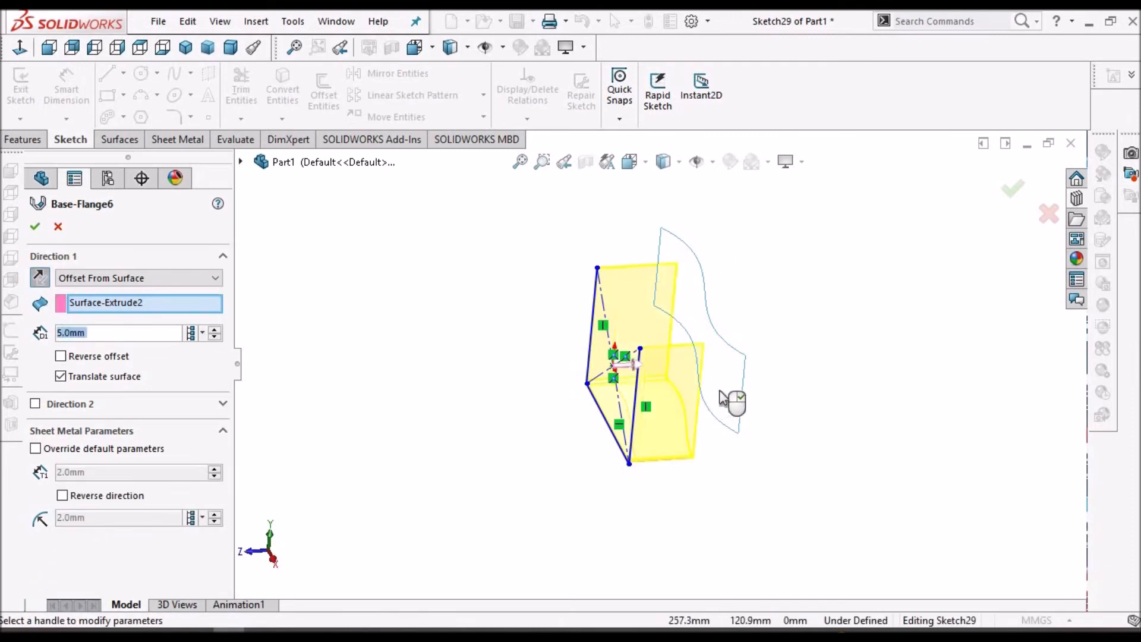
{"action": "middle_click_drag", "start_coordinate": [703, 350], "coordinate": [683, 354]}
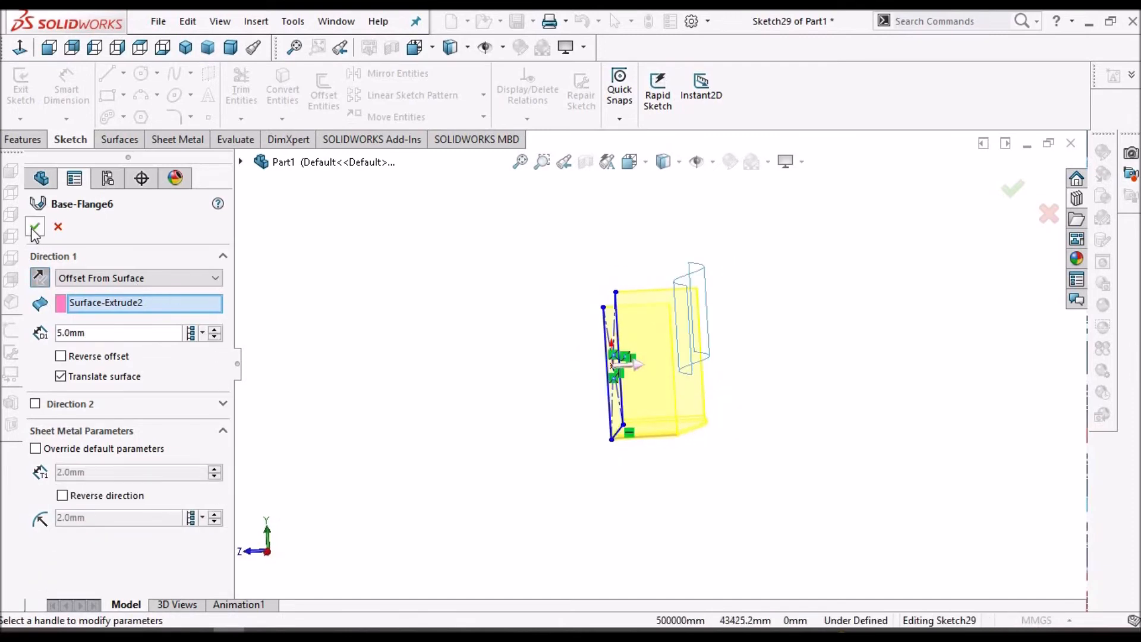
{"action": "left_click", "coordinate": [141, 49]}
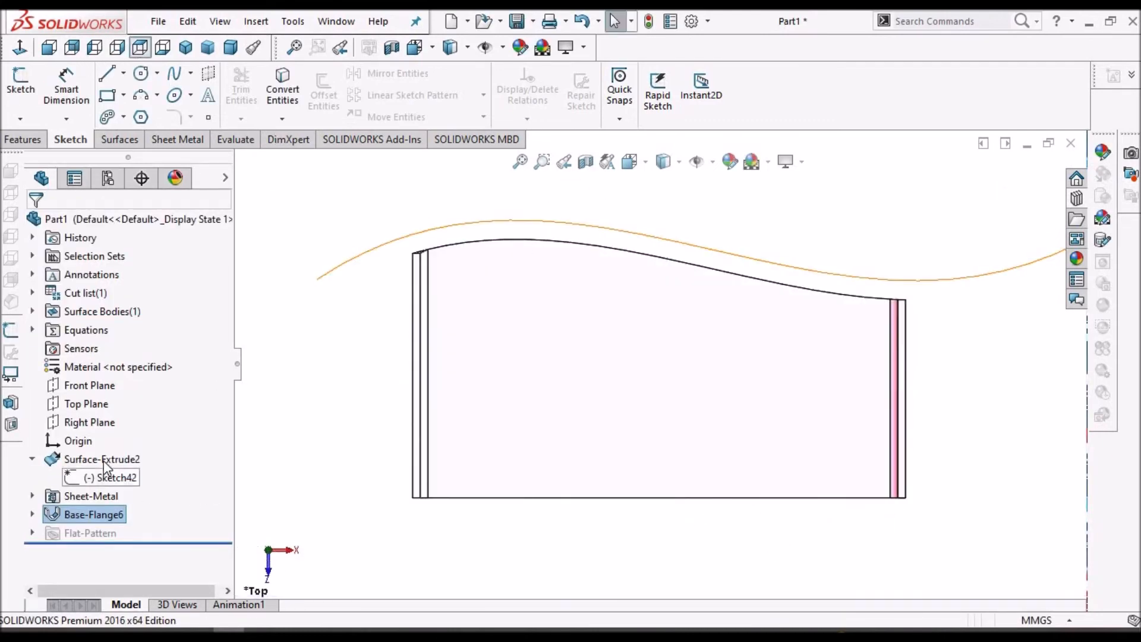
{"action": "left_click", "coordinate": [102, 463]}
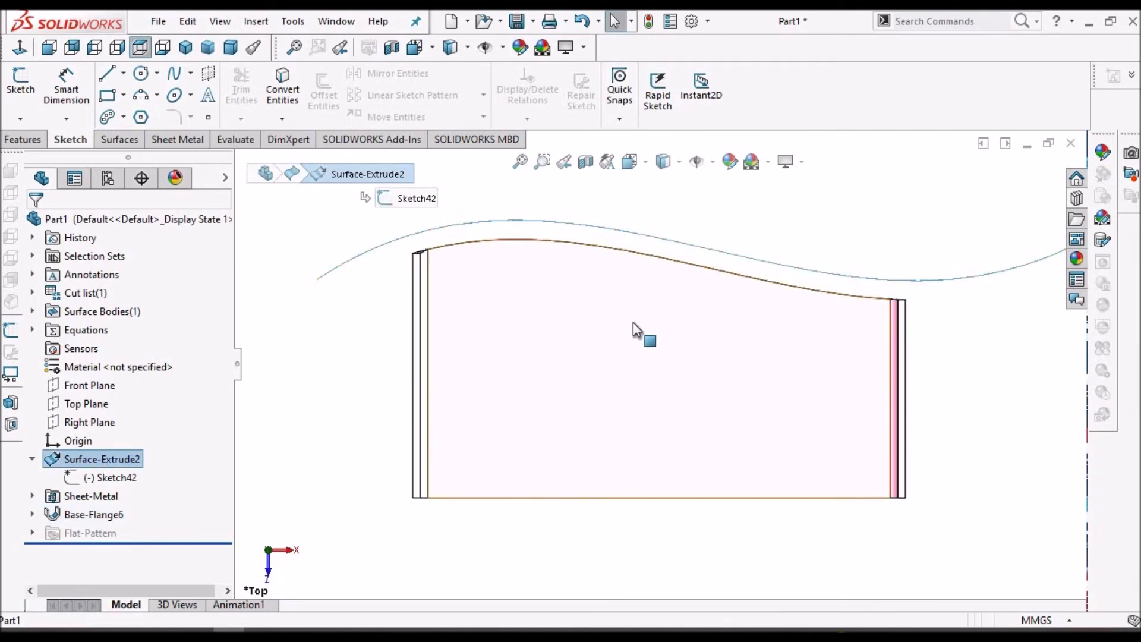
Edit the U-shaped base flange and change its end condition to Blind with a 50 mm depth.
{"action": "middle_click_drag", "start_coordinate": [719, 386], "coordinate": [630, 279]}
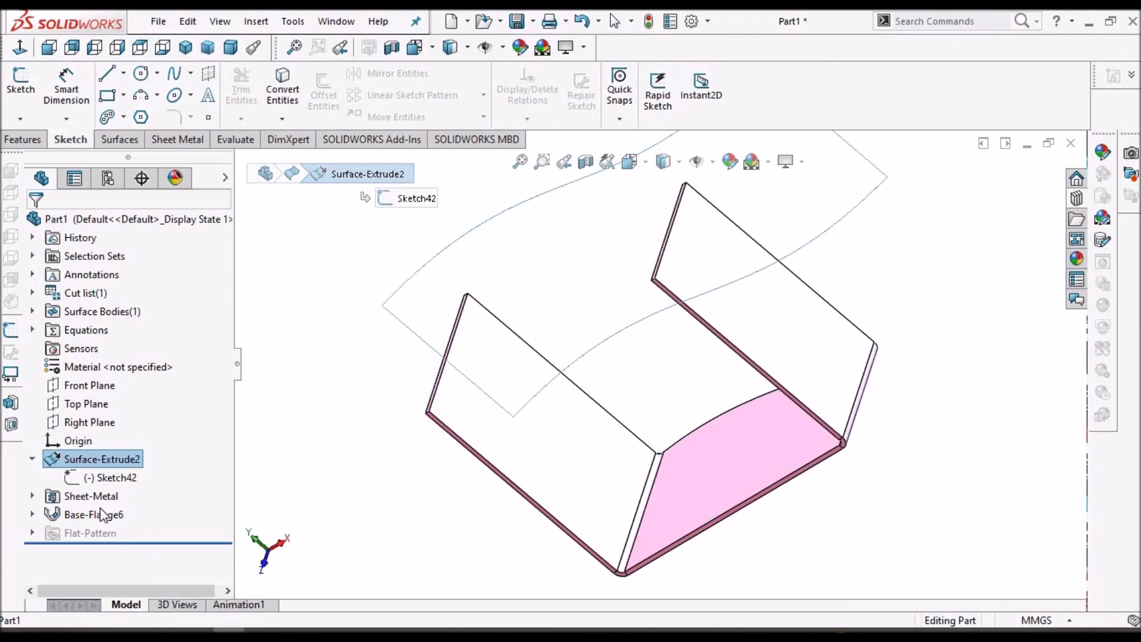
{"action": "right_click", "coordinate": [104, 515]}
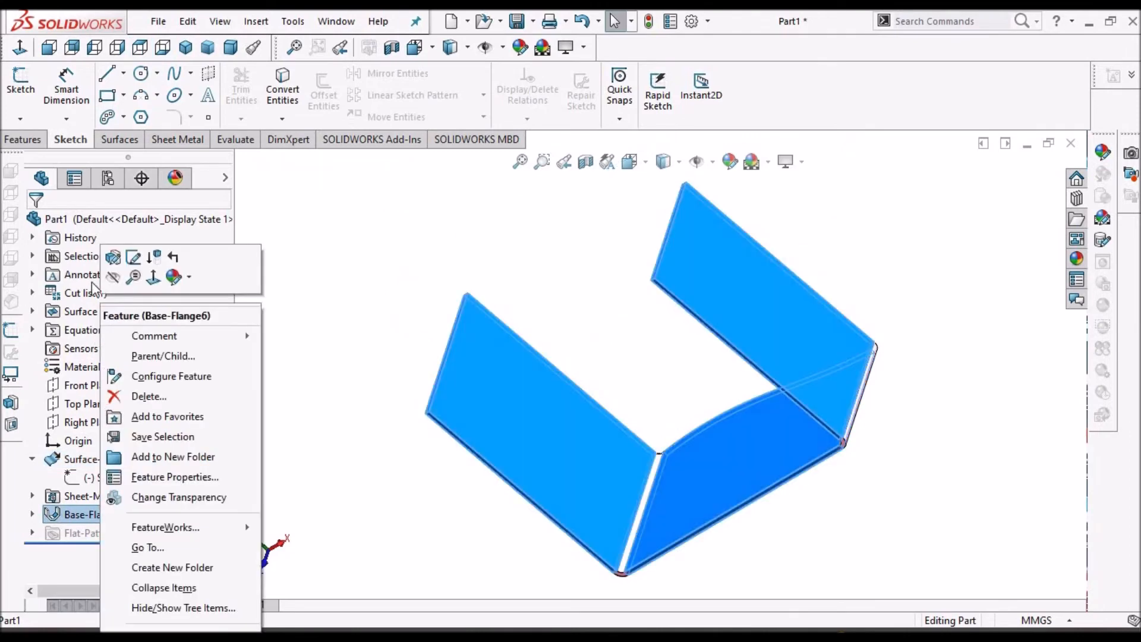
{"action": "left_click", "coordinate": [114, 259]}
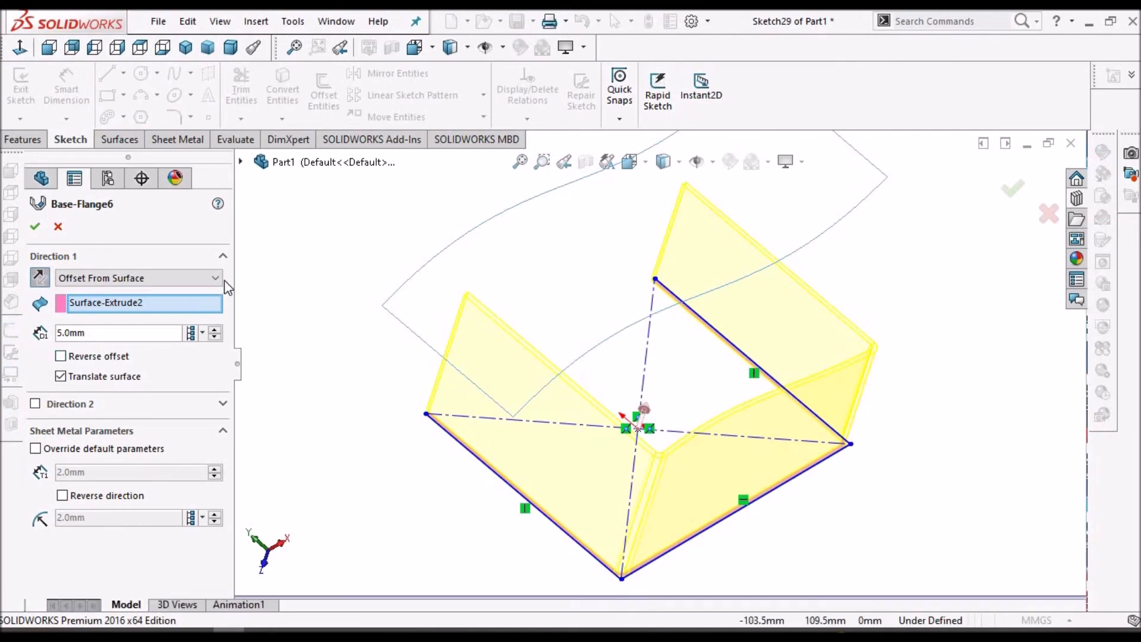
{"action": "left_click", "coordinate": [114, 407]}
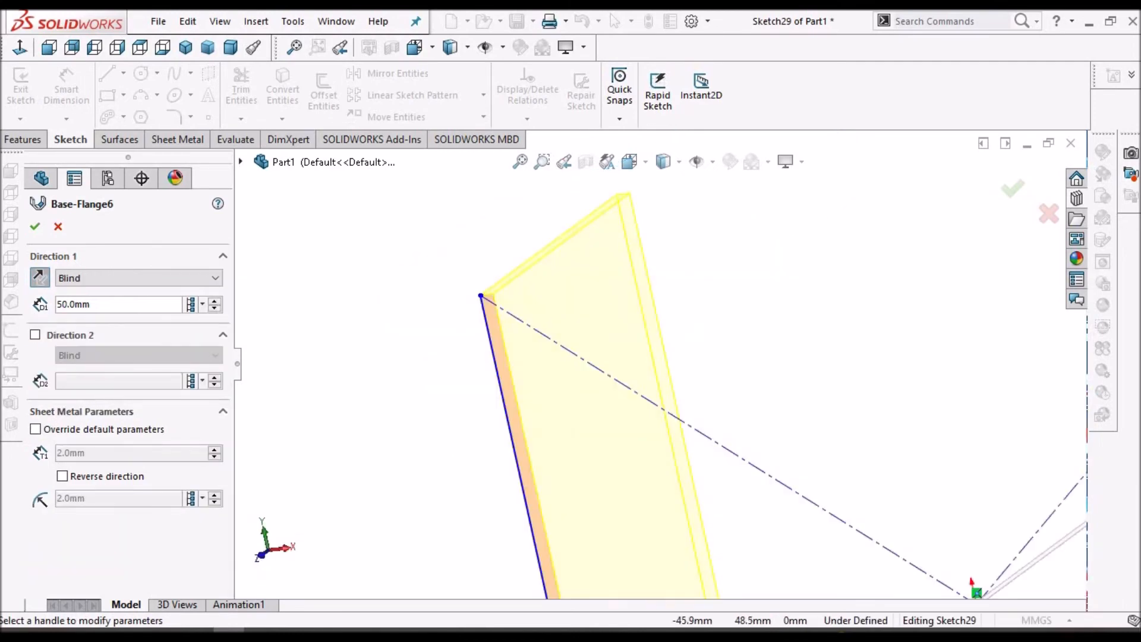
Reverse the base flange's thickness direction to compare sides of the sketch line, and switch it back.
{"action": "scroll", "coordinate": [398, 310], "scroll_direction": "down", "scroll_amount": 1}
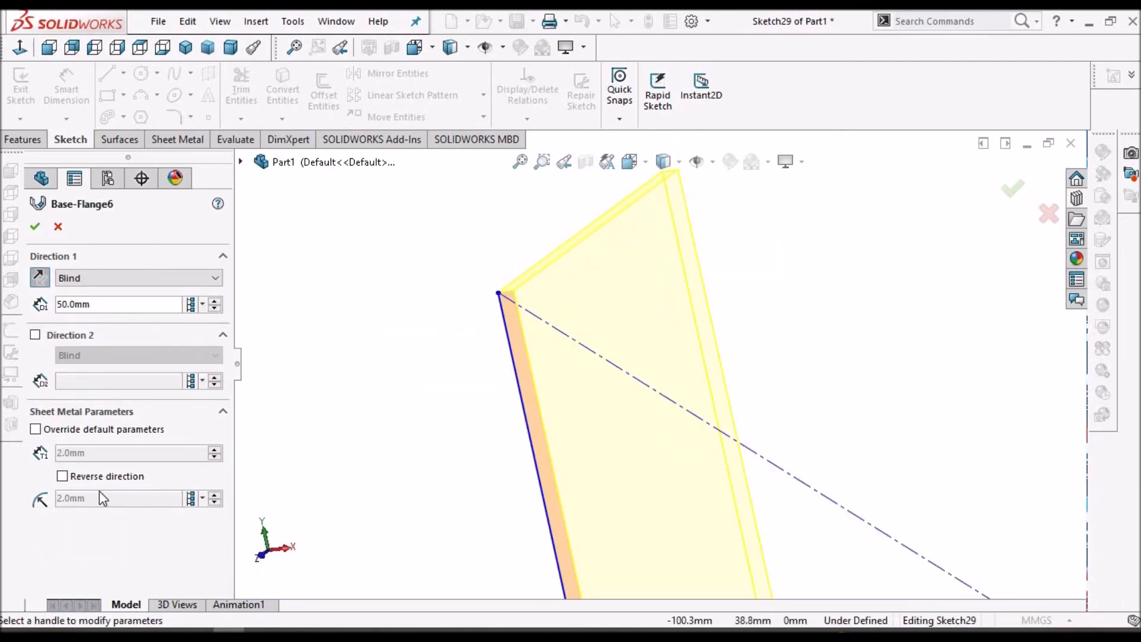
{"action": "left_click", "coordinate": [63, 477]}
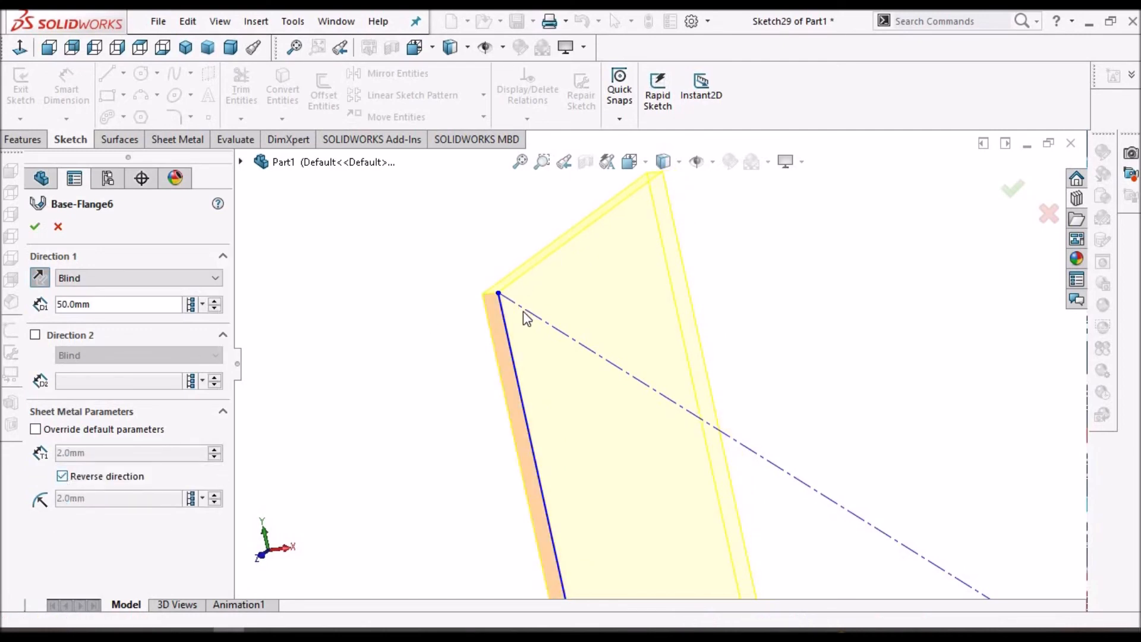
{"action": "scroll", "coordinate": [526, 316], "scroll_direction": "down", "scroll_amount": 4}
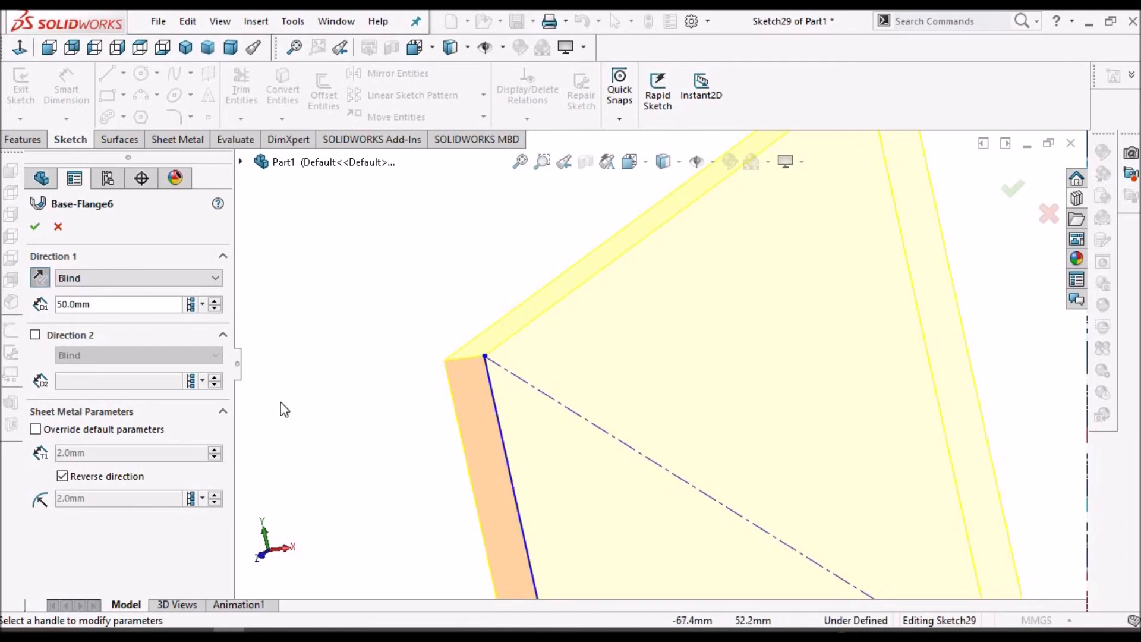
{"action": "left_click", "coordinate": [63, 477]}
{"action": "scroll", "coordinate": [671, 401], "scroll_direction": "up", "scroll_amount": 6}
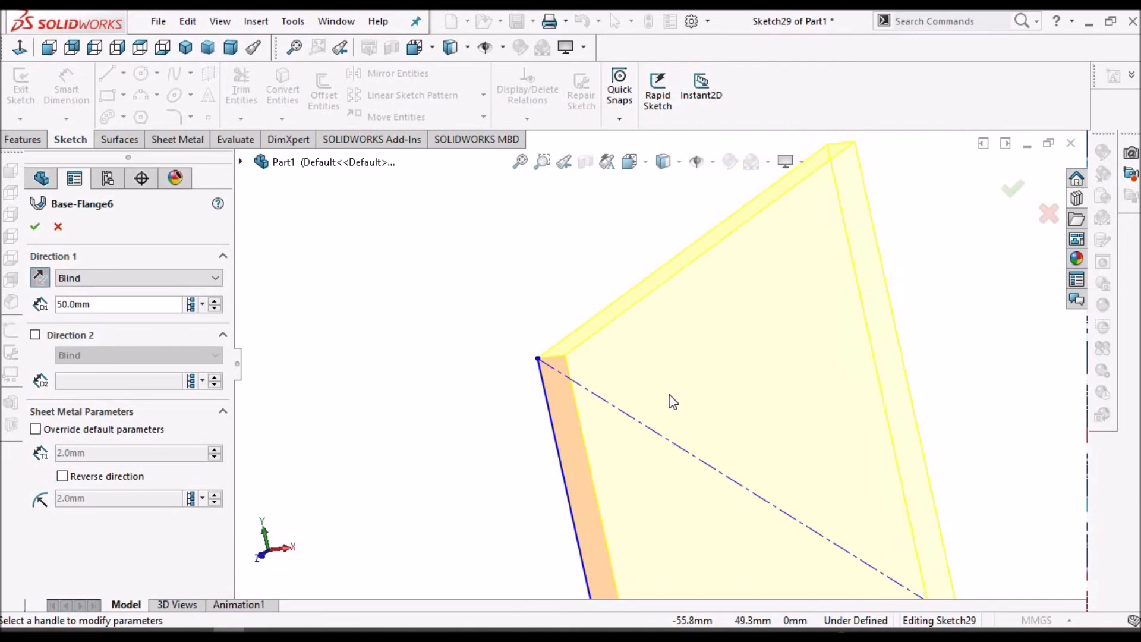
Inspect the material side and bend at the flange's lower corner, and accept the base flange edit.
{"action": "scroll", "coordinate": [703, 421], "scroll_direction": "down", "scroll_amount": 8}
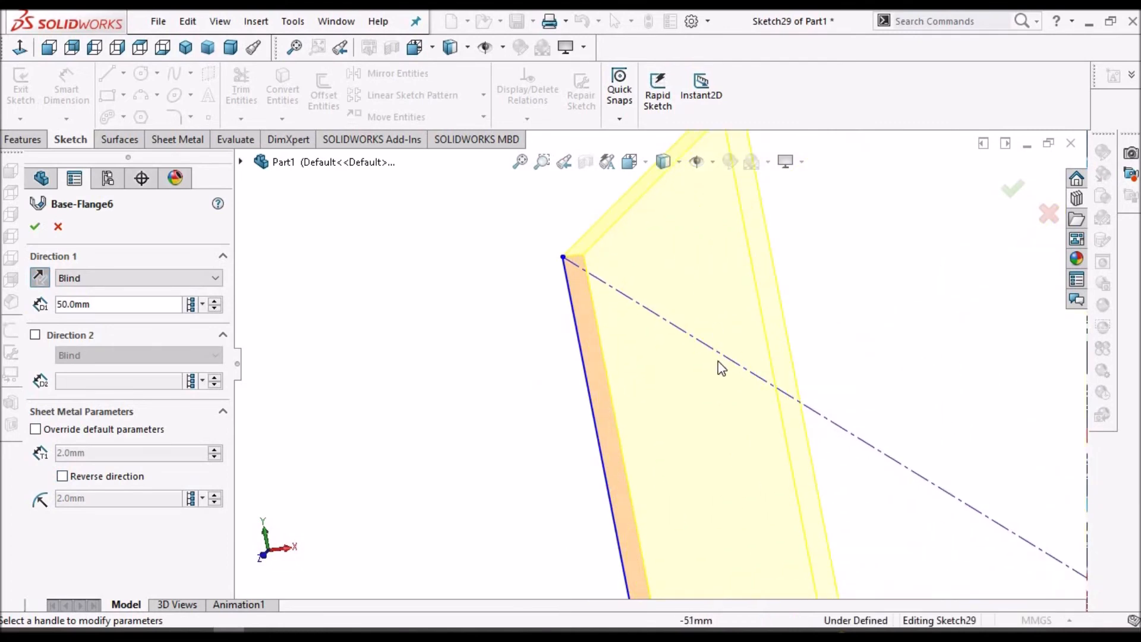
{"action": "scroll", "coordinate": [721, 367], "scroll_direction": "up", "scroll_amount": 6}
{"action": "middle_click_drag", "start_coordinate": [788, 446], "coordinate": [767, 410]}
{"action": "scroll", "coordinate": [767, 410], "scroll_direction": "down", "scroll_amount": 4}
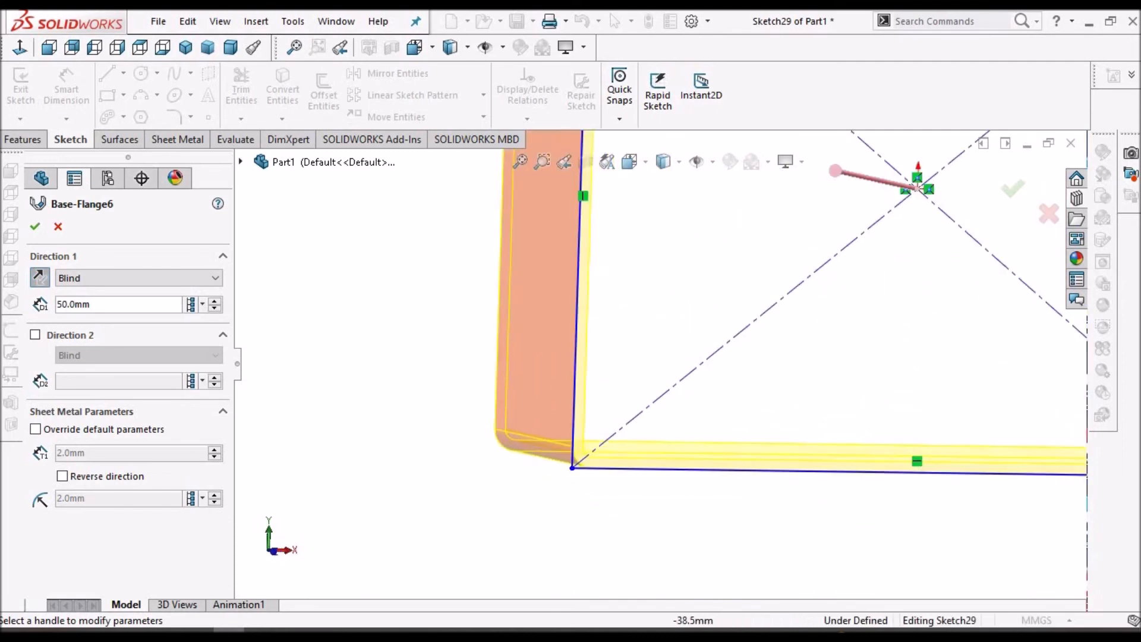
{"action": "scroll", "coordinate": [678, 384], "scroll_direction": "up", "scroll_amount": 4}
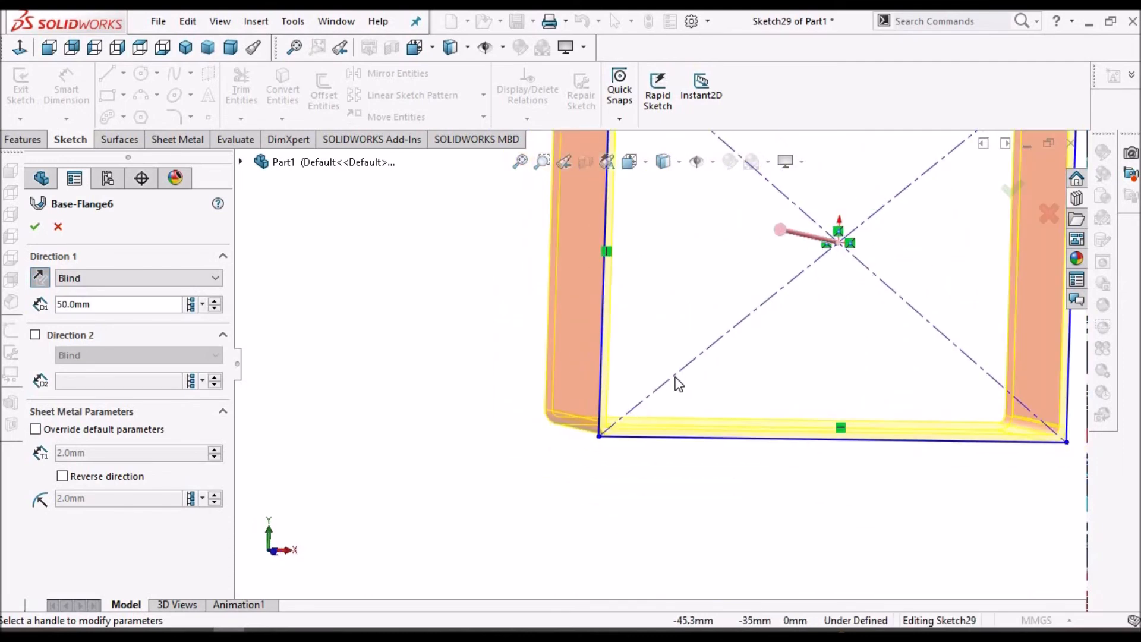
{"action": "middle_click_drag", "start_coordinate": [690, 369], "coordinate": [637, 446]}
{"action": "scroll", "coordinate": [777, 351], "scroll_direction": "up", "scroll_amount": 1}
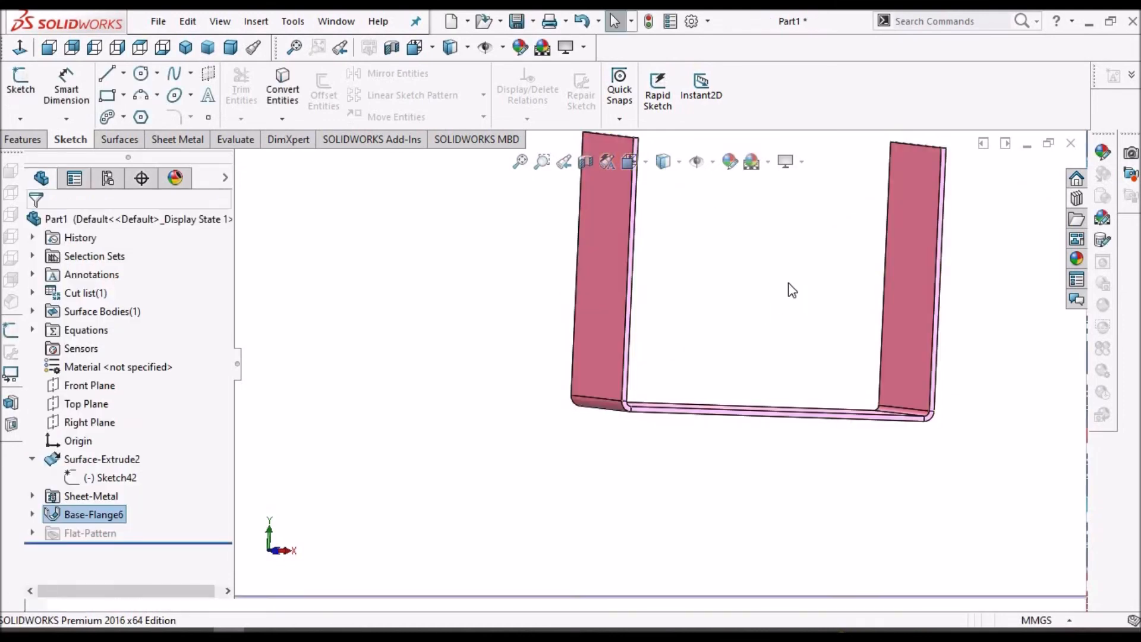
Start a new sketch on the inner face of one upright wall of the U-shaped flange, viewed normal to it.
{"action": "scroll", "coordinate": [773, 285], "scroll_direction": "up", "scroll_amount": 2}
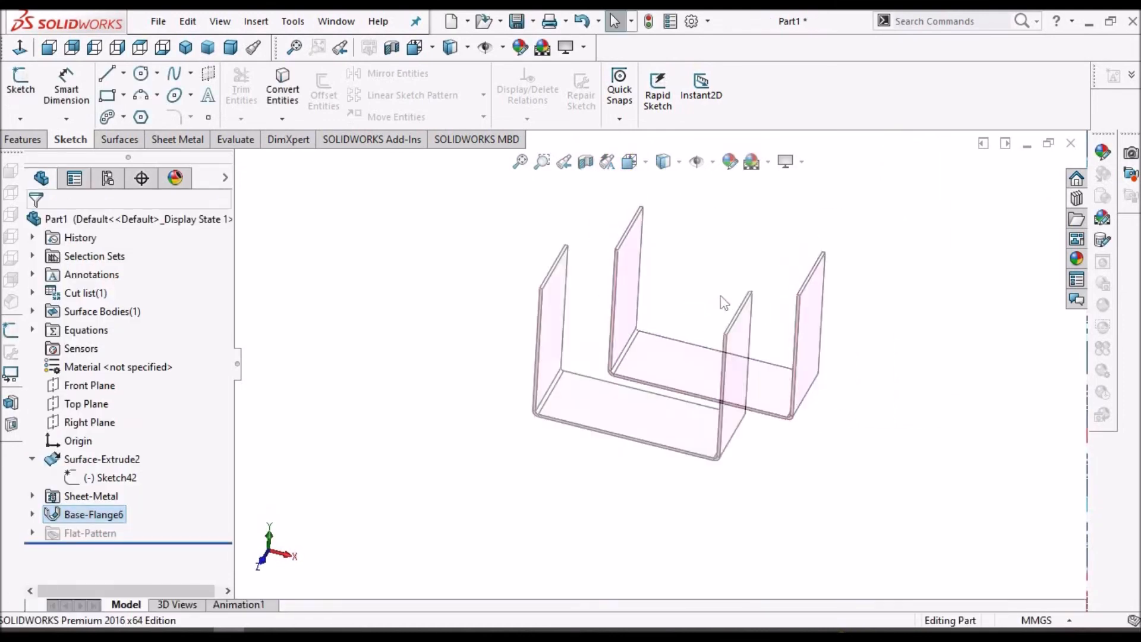
{"action": "middle_click_drag", "start_coordinate": [634, 275], "coordinate": [596, 297]}
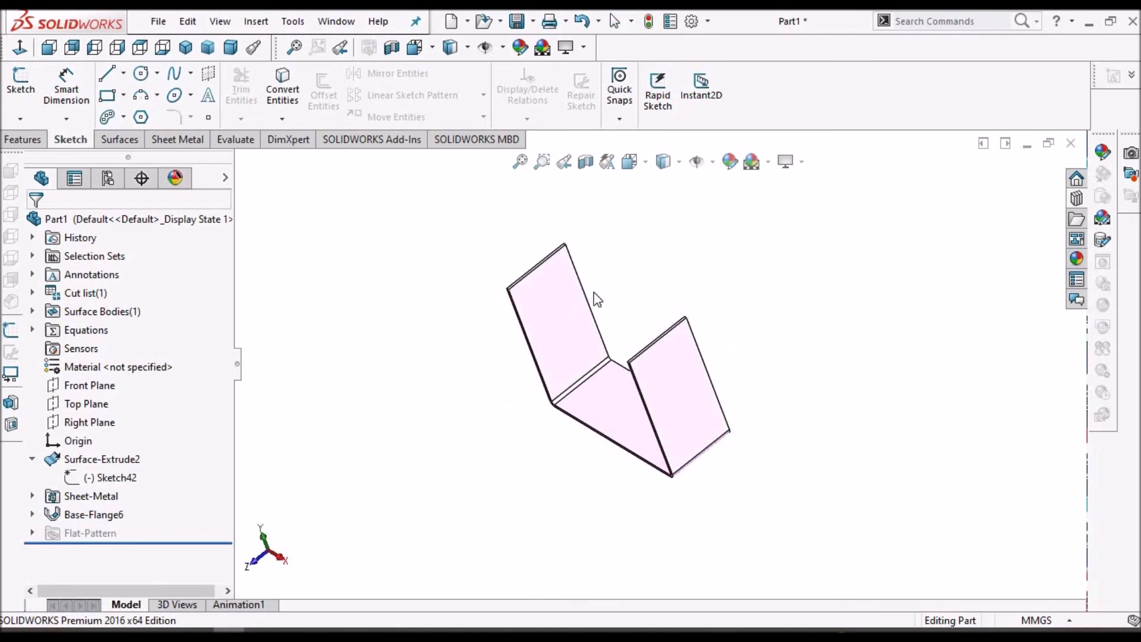
{"action": "left_click", "coordinate": [546, 298]}
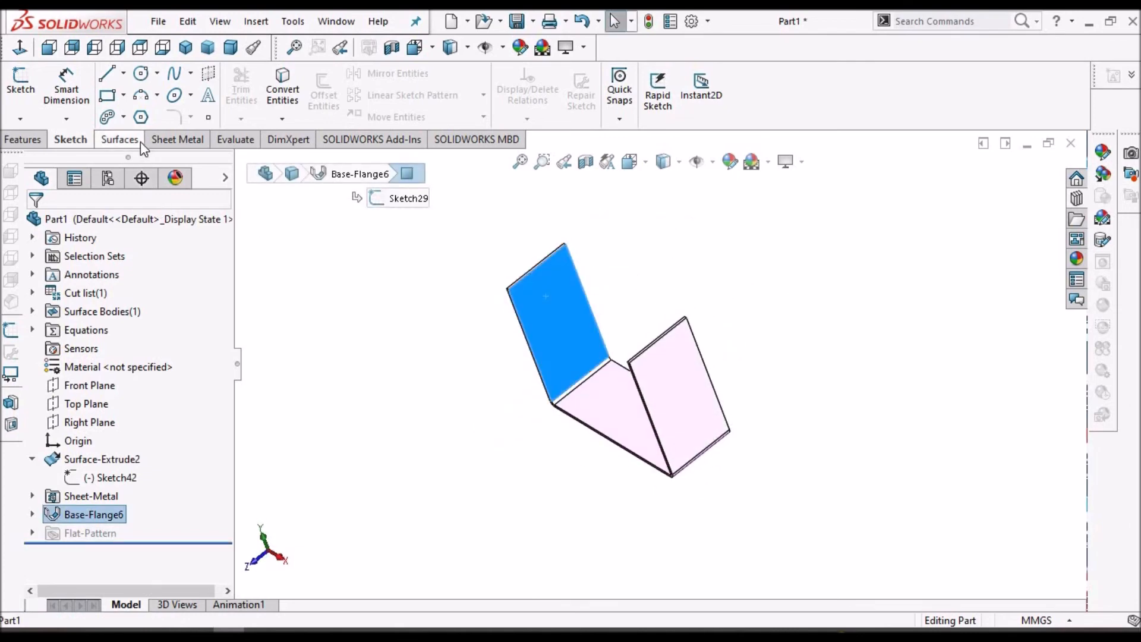
{"action": "left_click", "coordinate": [169, 138]}
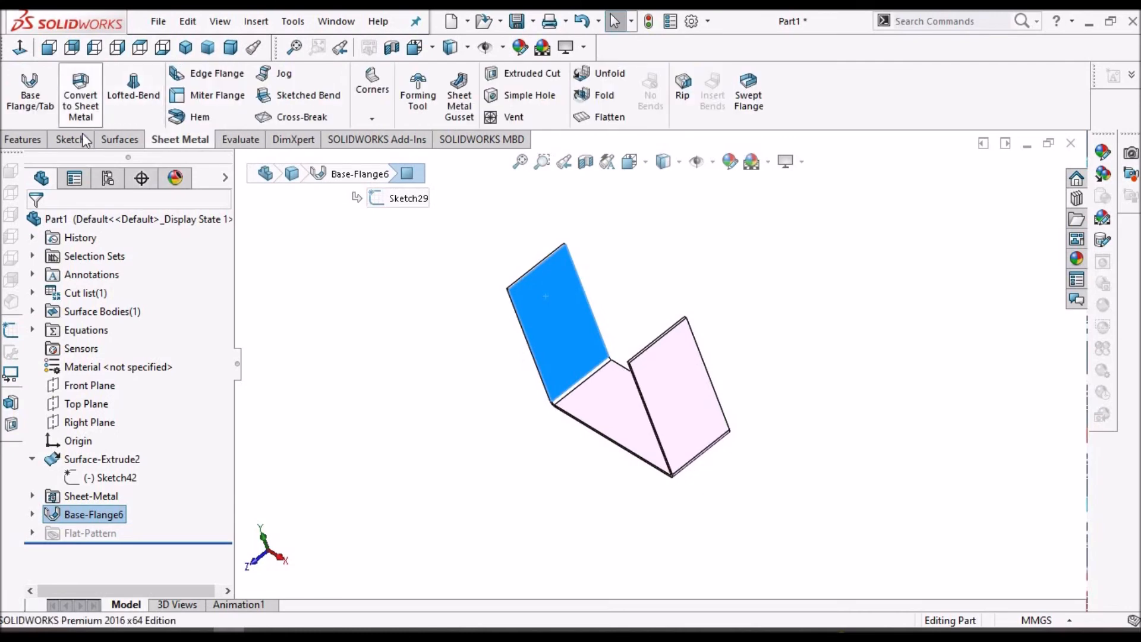
{"action": "left_click", "coordinate": [27, 83]}
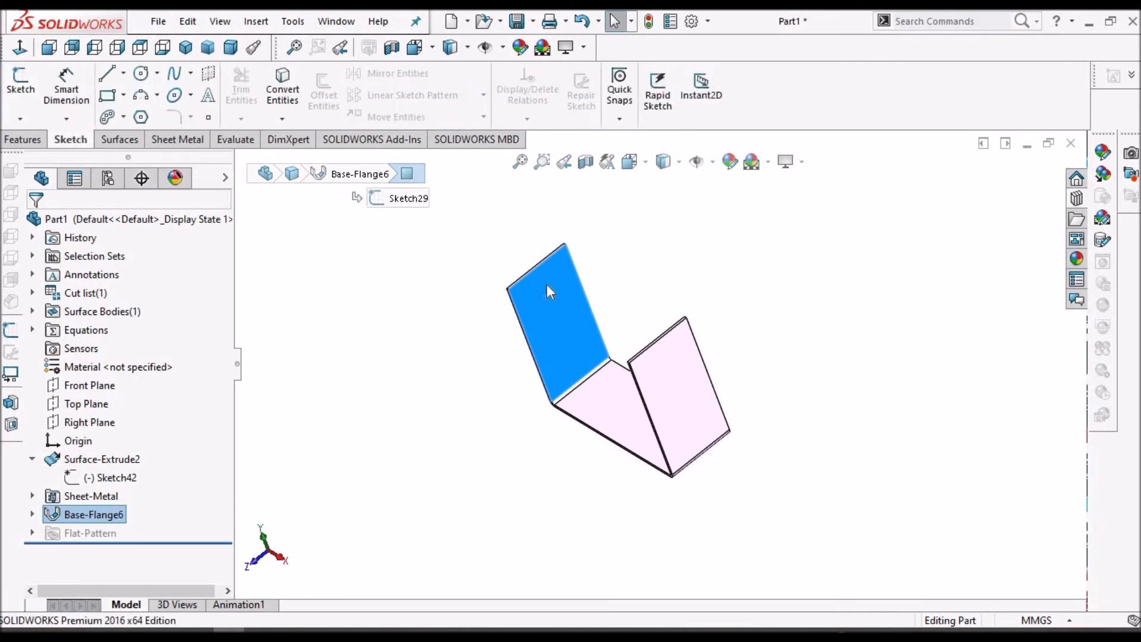
{"action": "left_click", "coordinate": [20, 82]}
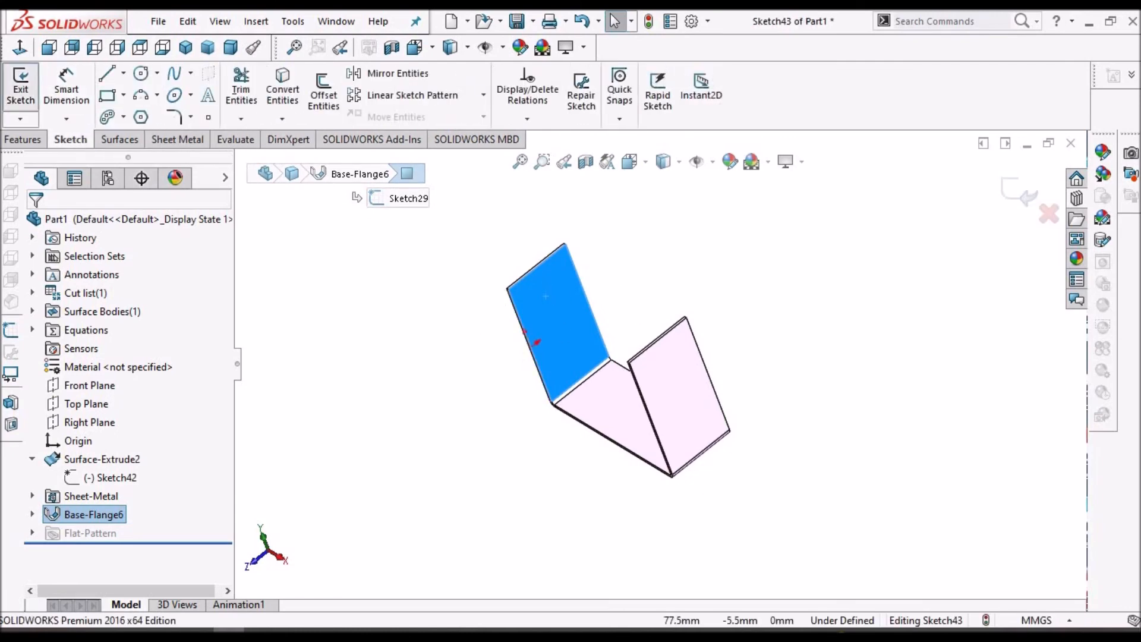
{"action": "left_click", "coordinate": [26, 51]}
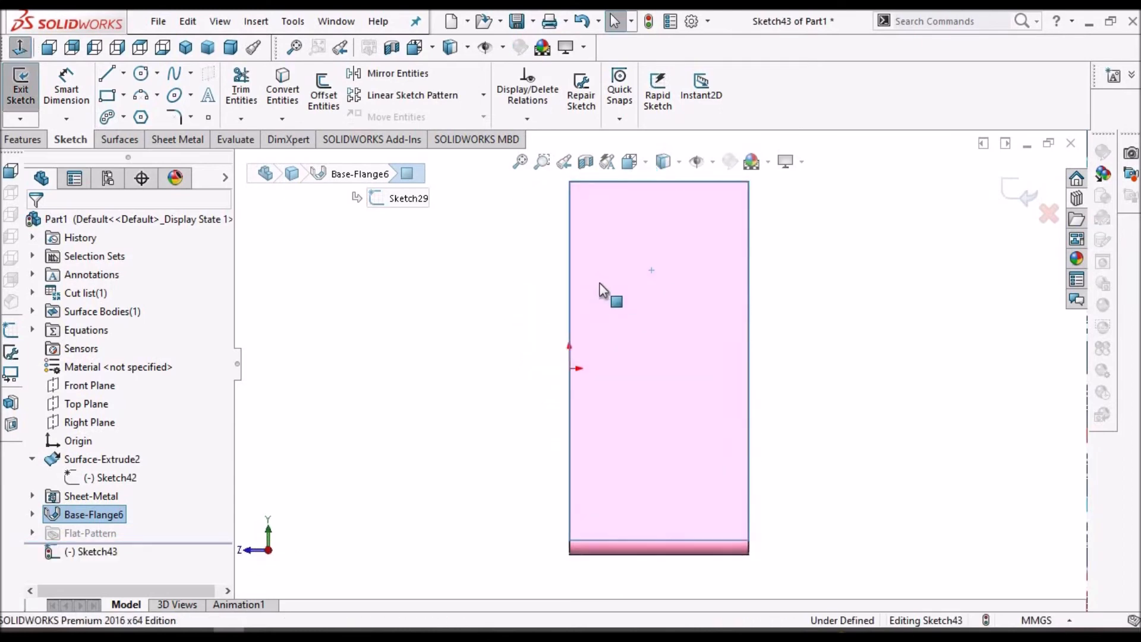
Convert the front vertical edge of the sketched wall face into a sketch line.
{"action": "middle_click_drag", "start_coordinate": [600, 283], "coordinate": [627, 345]}
{"action": "scroll", "coordinate": [617, 362], "scroll_direction": "up", "scroll_amount": 6}
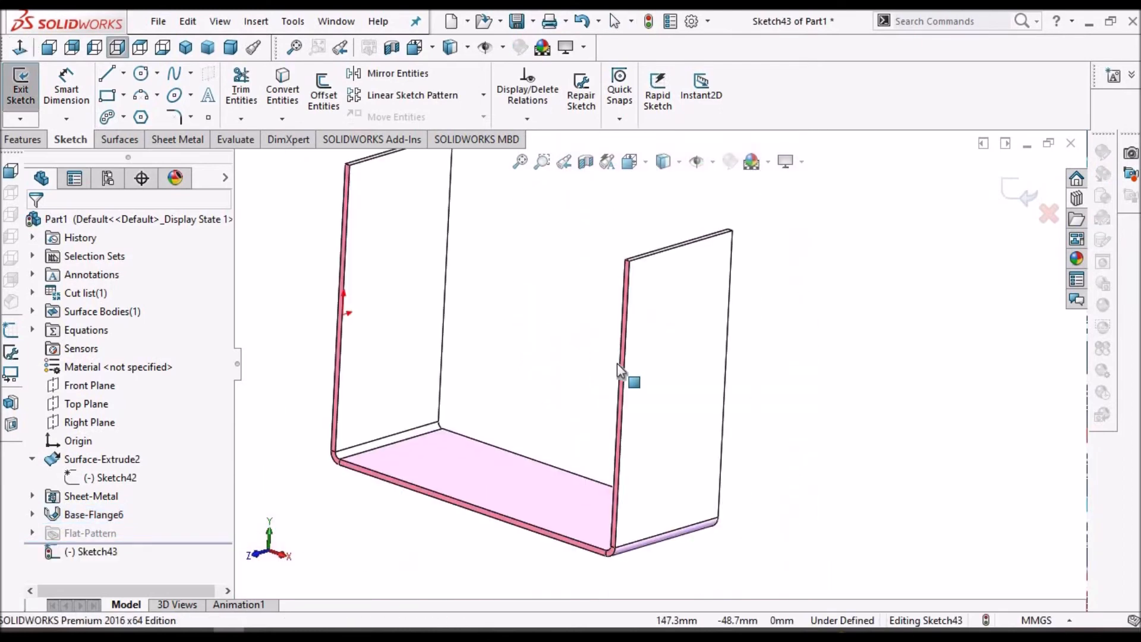
{"action": "scroll", "coordinate": [446, 245], "scroll_direction": "down", "scroll_amount": 2}
{"action": "left_click", "coordinate": [444, 243]}
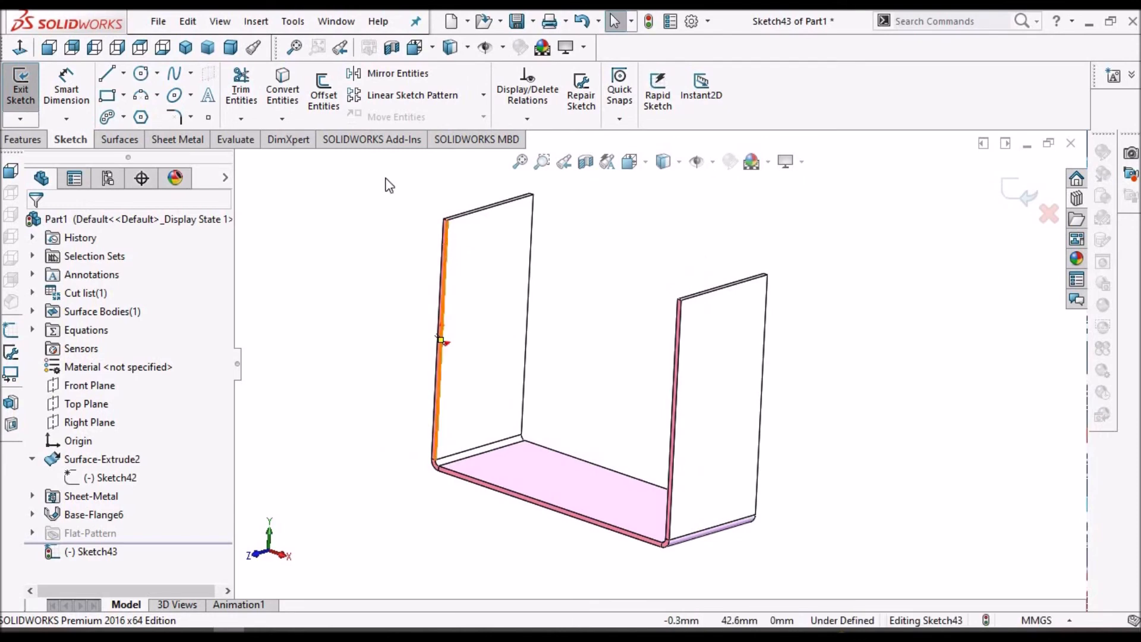
{"action": "left_click", "coordinate": [288, 88]}
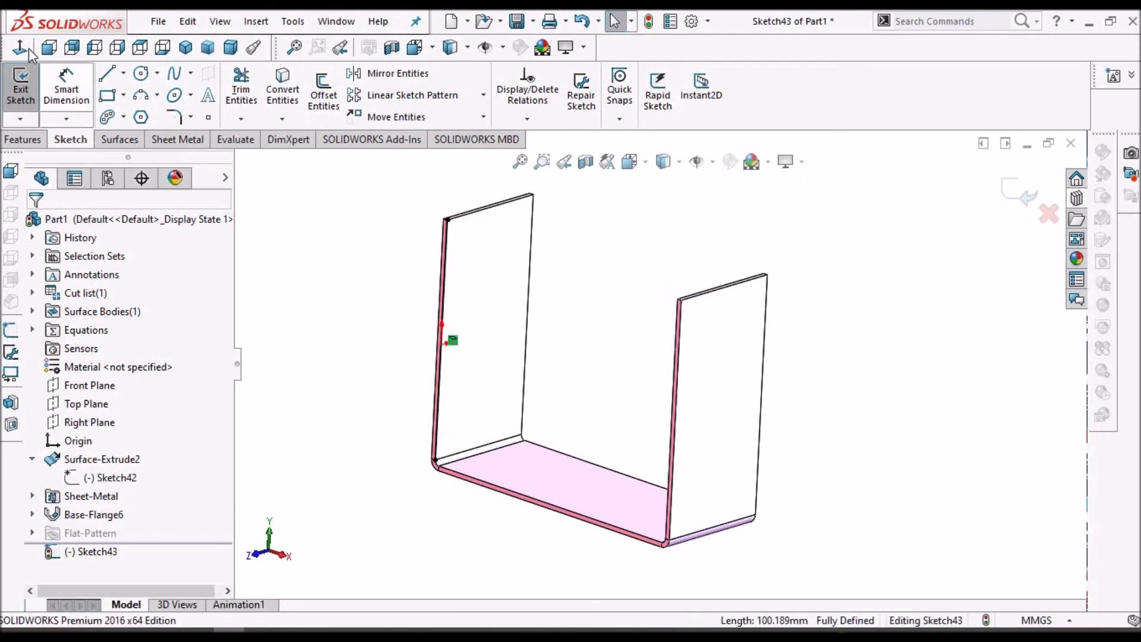
Sketch a corner rectangle about 34 by 28 mm across the wall's front edge, in its upper half.
{"action": "key", "text": "ctrl+8"}
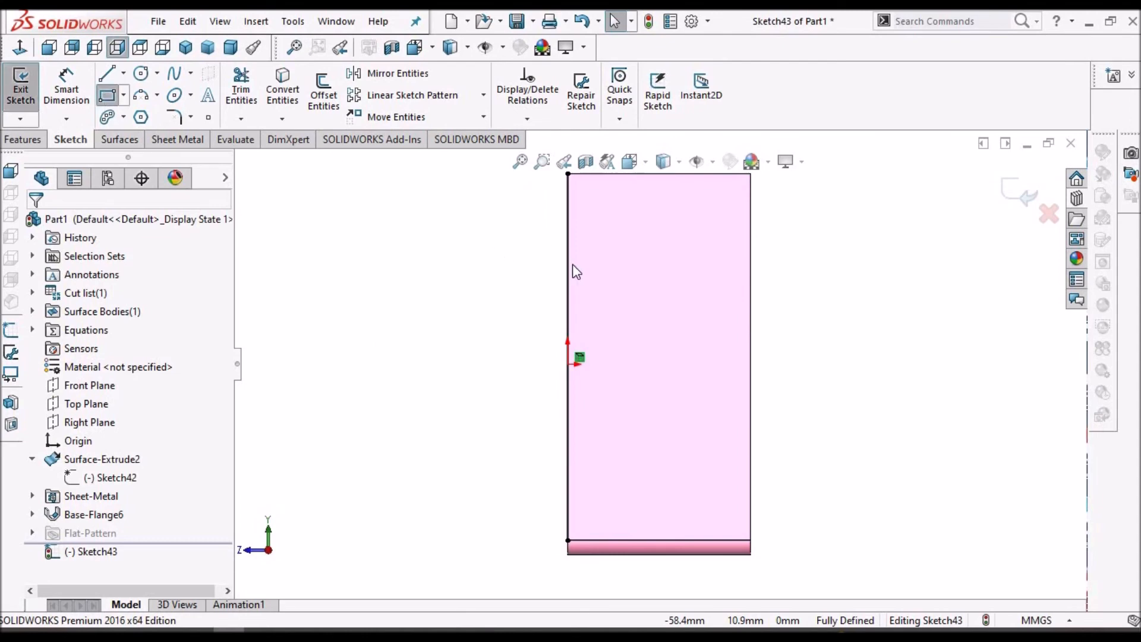
{"action": "left_click", "coordinate": [632, 321]}
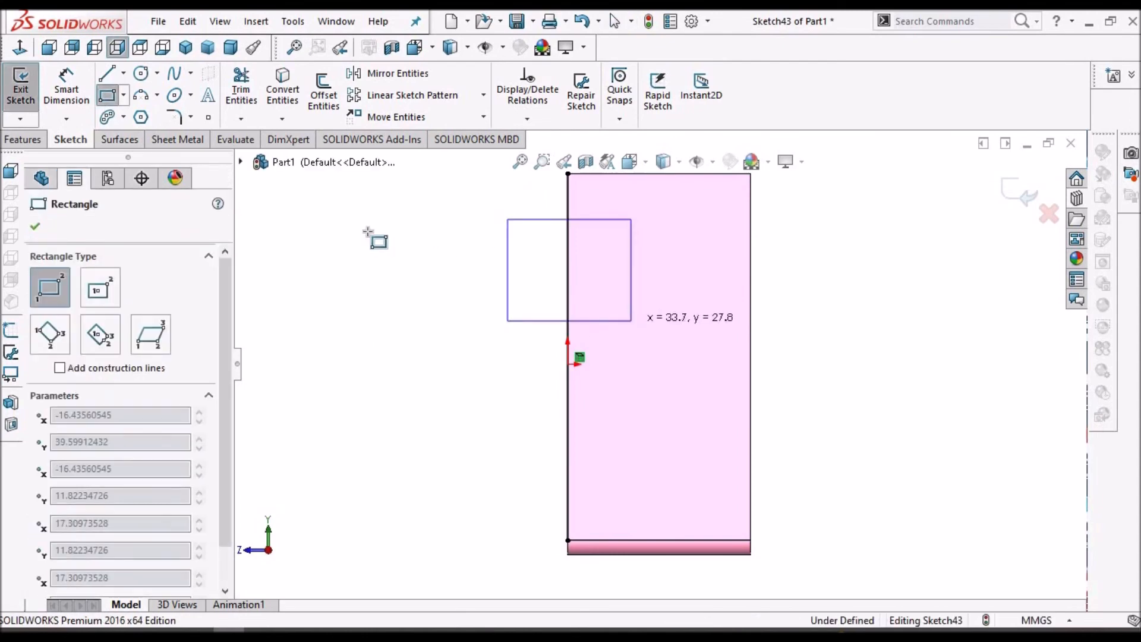
{"action": "right_click", "coordinate": [377, 238]}
{"action": "left_click", "coordinate": [394, 244]}
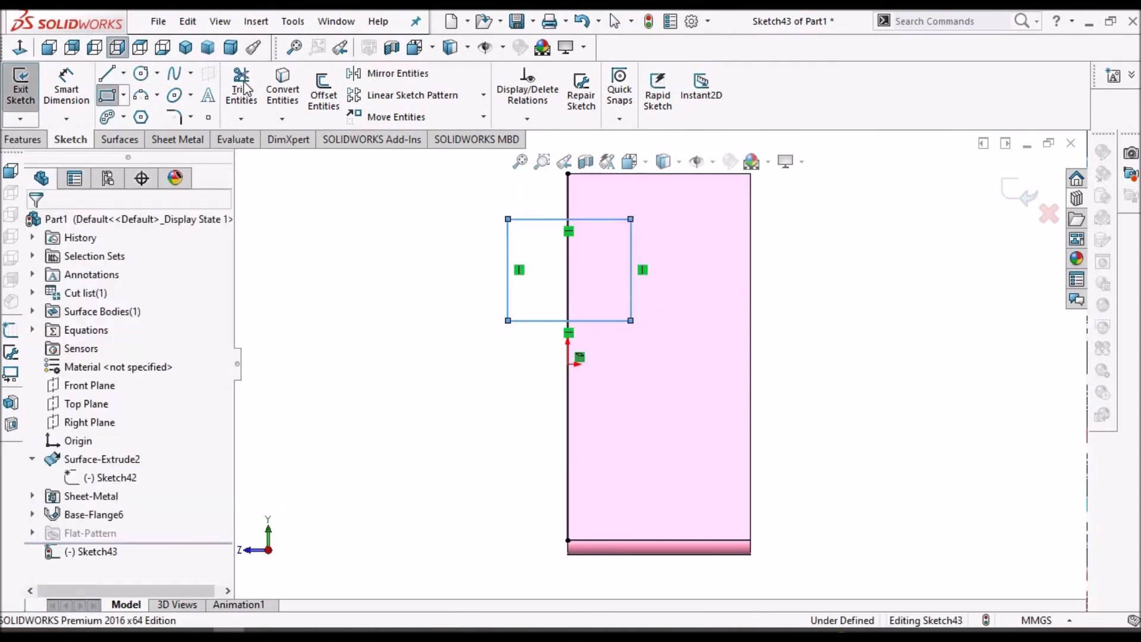
Power trim the rectangle's part inside the wall and the excess converted line, leaving a closed profile outside the edge.
{"action": "left_click", "coordinate": [244, 82]}
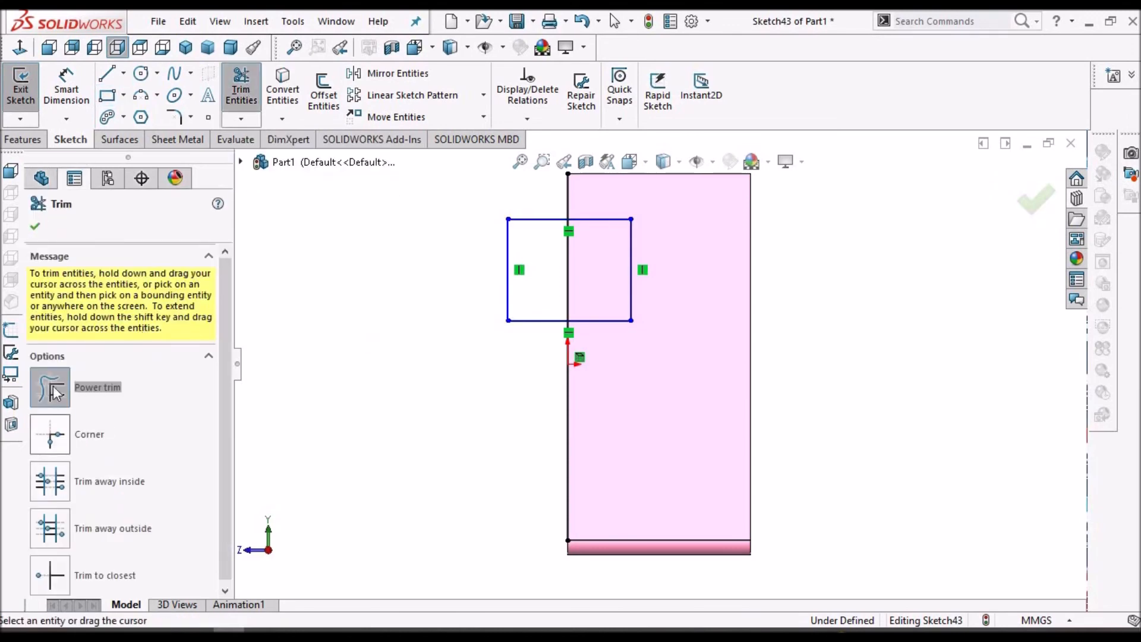
{"action": "mouse_move", "coordinate": [595, 231]}
{"action": "left_mouse_down"}
{"action": "mouse_move", "coordinate": [619, 256]}
{"action": "mouse_move", "coordinate": [617, 240]}
{"action": "left_mouse_up"}
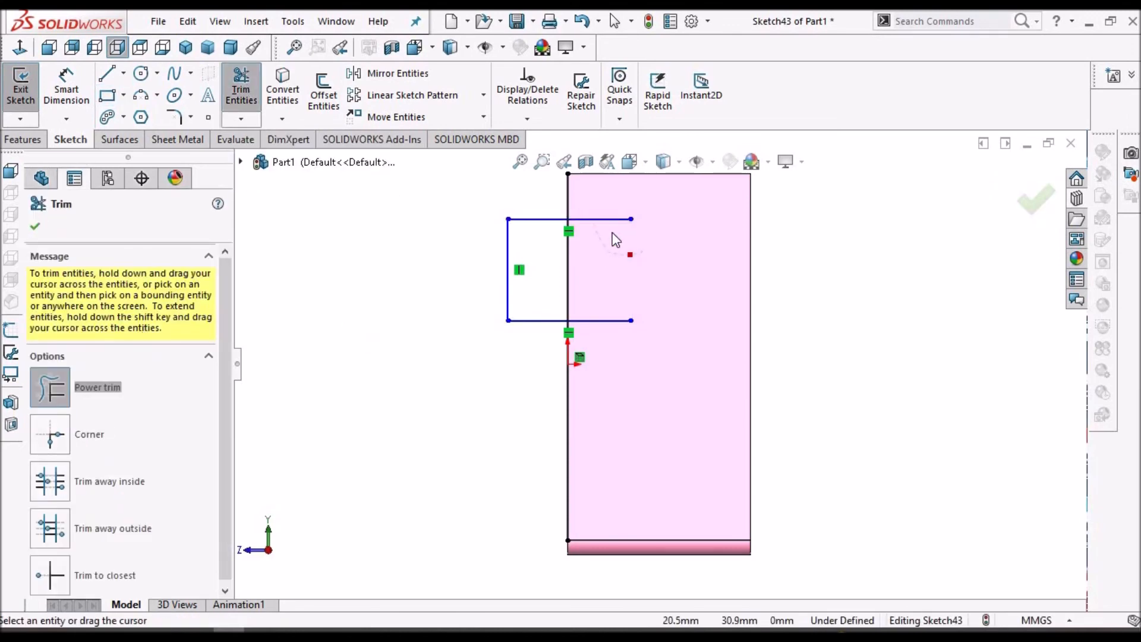
{"action": "left_click_drag", "start_coordinate": [487, 421], "coordinate": [568, 337]}
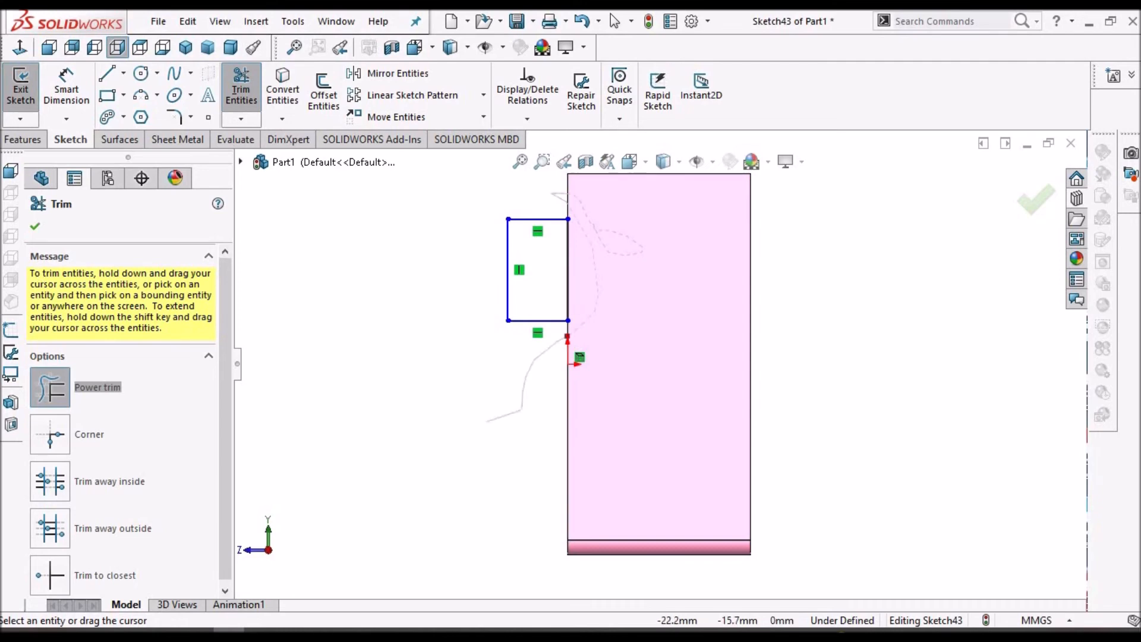
{"action": "key", "text": "Escape"}
Add a merged 2 mm tab to the upright wall's front edge from the closed rectangular profile, testing Reverse direction but leaving it off.
{"action": "mouse_move", "coordinate": [631, 280]}
{"action": "middle_mouse_down"}
{"action": "mouse_move", "coordinate": [638, 310]}
{"action": "mouse_move", "coordinate": [624, 297]}
{"action": "middle_mouse_up"}
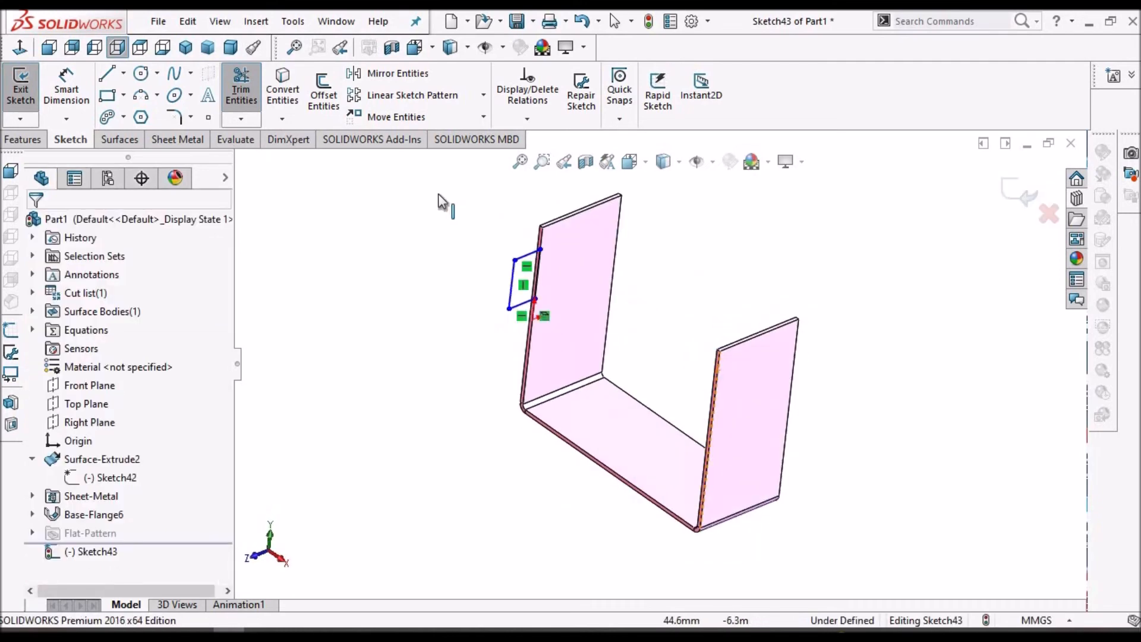
{"action": "left_click", "coordinate": [180, 139]}
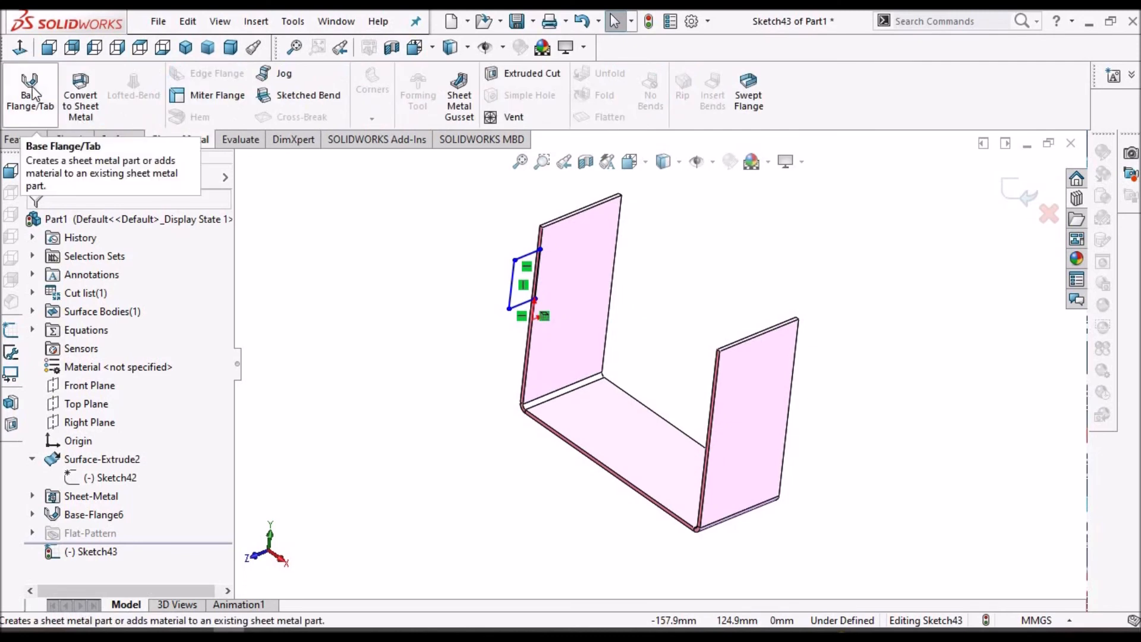
{"action": "left_click", "coordinate": [37, 95]}
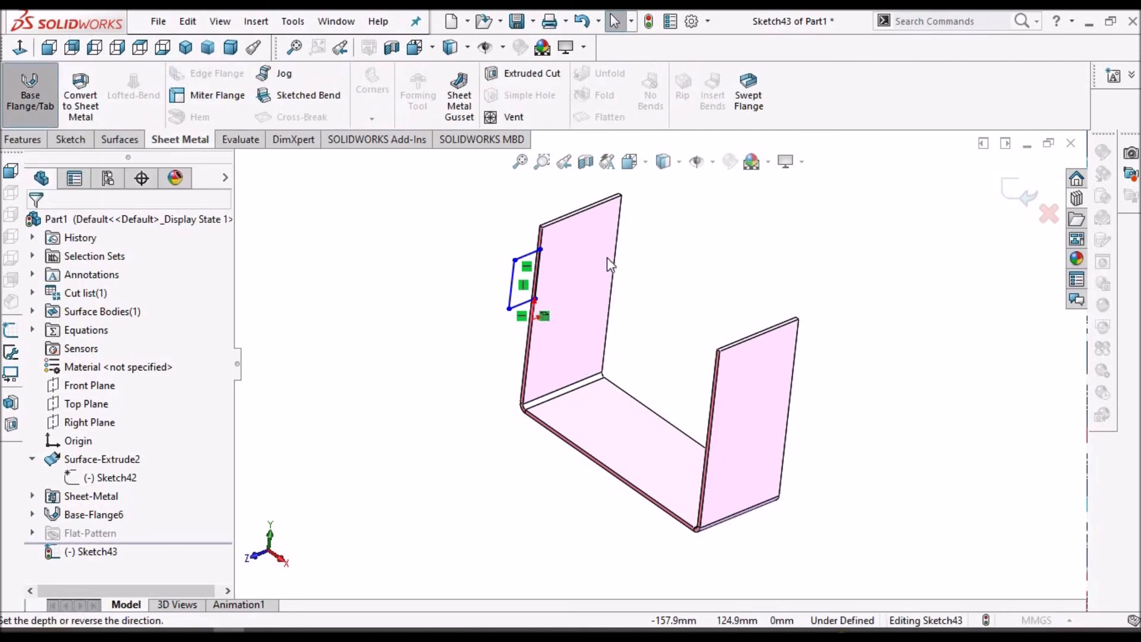
{"action": "scroll", "coordinate": [582, 268], "scroll_direction": "down", "scroll_amount": 3}
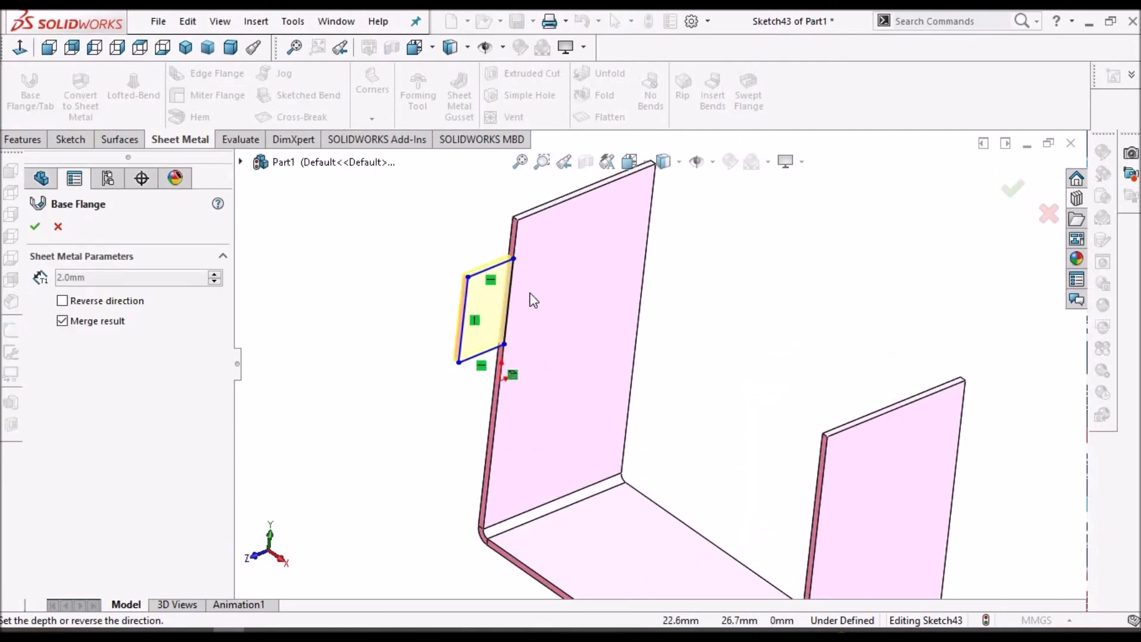
{"action": "mouse_move", "coordinate": [566, 301]}
{"action": "middle_mouse_down"}
{"action": "mouse_move", "coordinate": [562, 328]}
{"action": "mouse_move", "coordinate": [547, 312]}
{"action": "middle_mouse_up"}
{"action": "scroll", "coordinate": [548, 312], "scroll_direction": "down", "scroll_amount": 3}
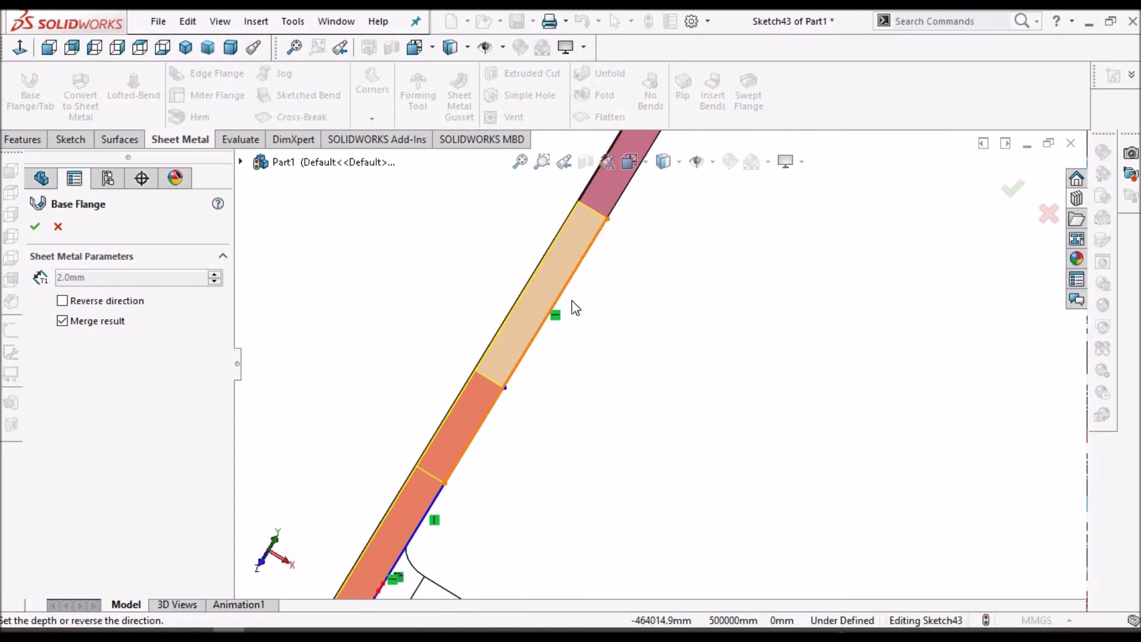
{"action": "middle_click_drag", "start_coordinate": [543, 312], "coordinate": [583, 288]}
{"action": "left_click", "coordinate": [63, 304]}
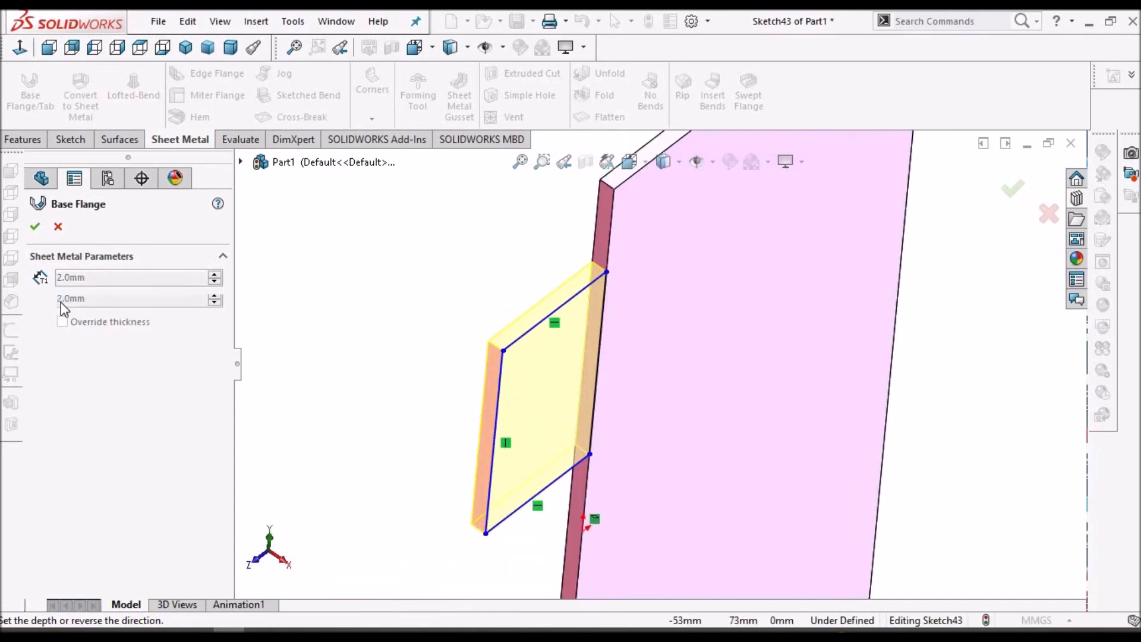
{"action": "left_click", "coordinate": [102, 302]}
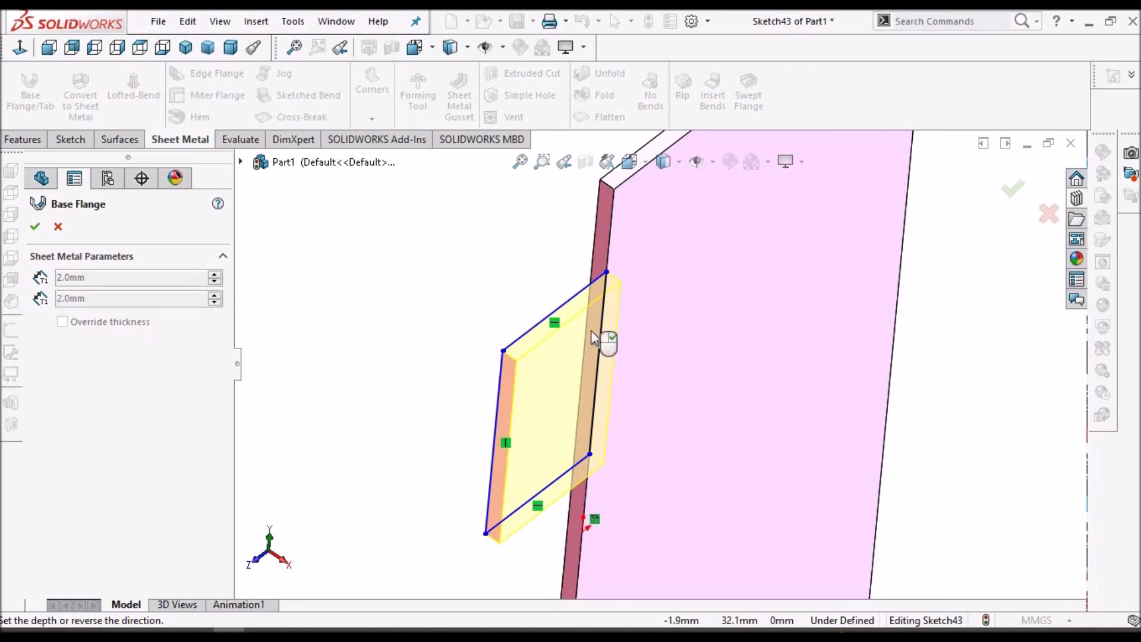
{"action": "left_click", "coordinate": [35, 227]}
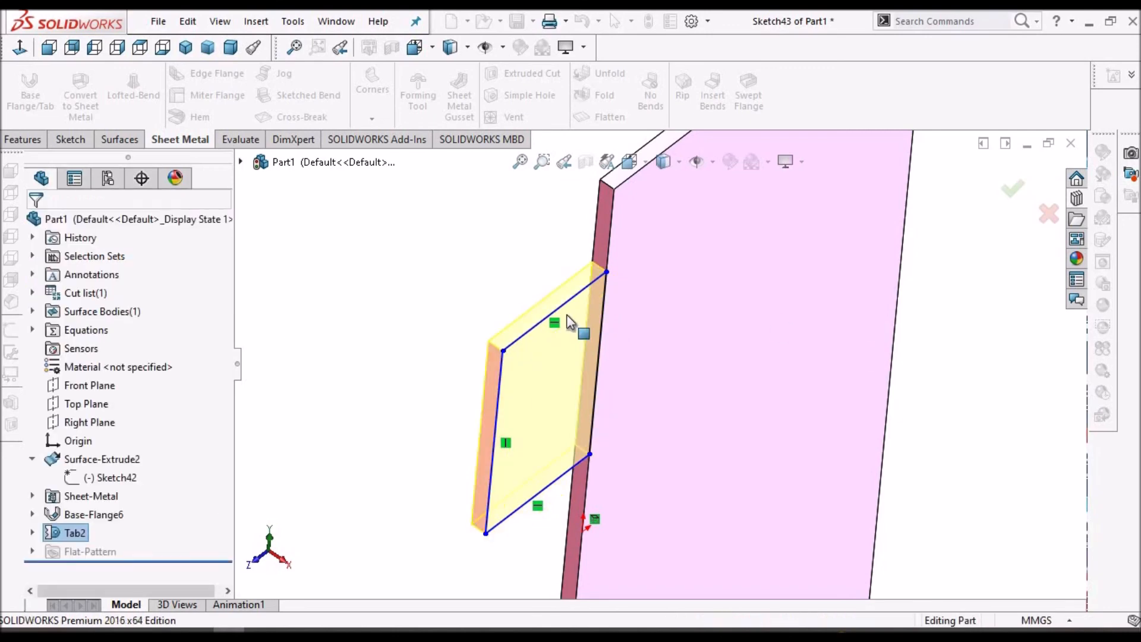
{"action": "scroll", "coordinate": [566, 315], "scroll_direction": "up", "scroll_amount": 3}
{"action": "scroll", "coordinate": [707, 372], "scroll_direction": "up", "scroll_amount": 4}
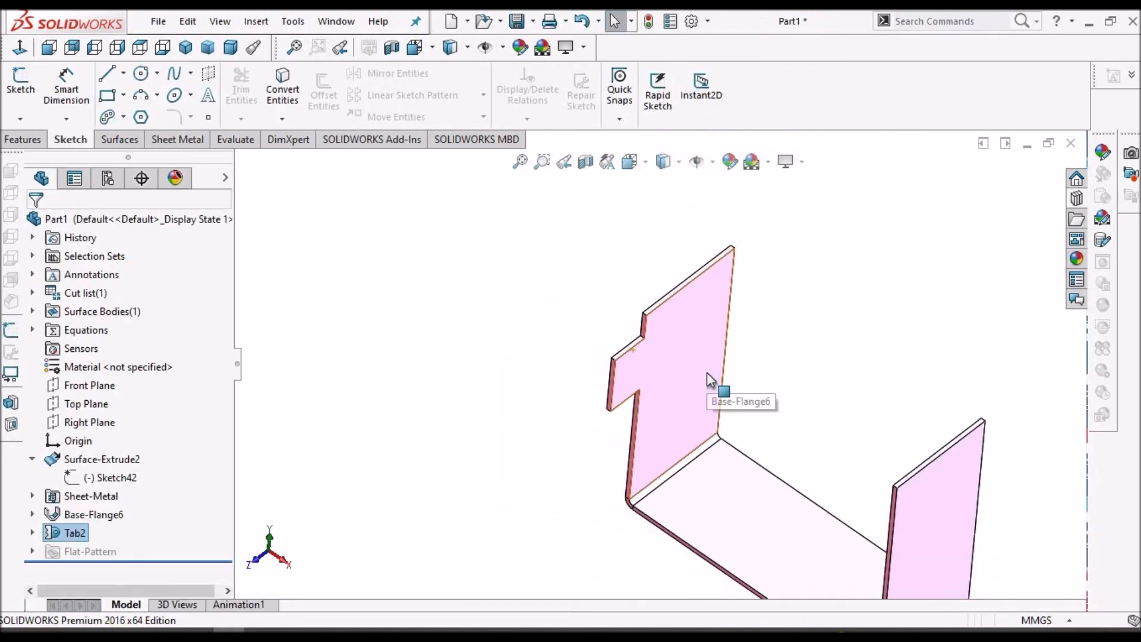
{"action": "mouse_move", "coordinate": [684, 299]}
{"action": "middle_mouse_down"}
{"action": "mouse_move", "coordinate": [714, 432]}
{"action": "mouse_move", "coordinate": [717, 397]}
{"action": "mouse_move", "coordinate": [683, 370]}
{"action": "mouse_move", "coordinate": [722, 360]}
{"action": "middle_mouse_up"}
{"action": "scroll", "coordinate": [673, 376], "scroll_direction": "down", "scroll_amount": 4}
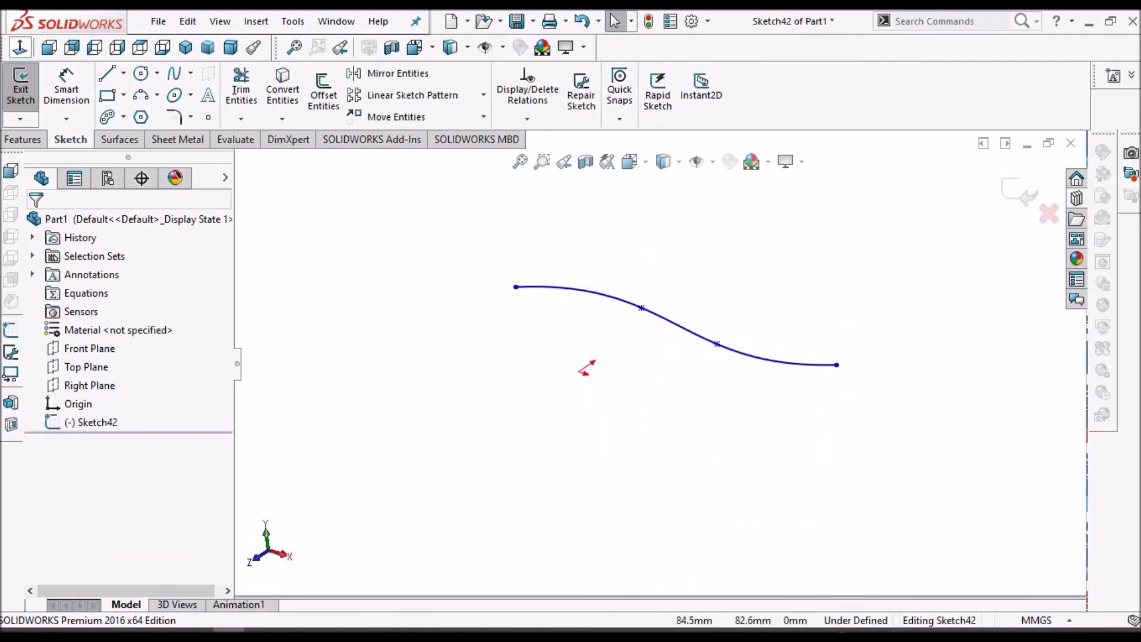
Try to create a base flange from the open S-shaped spline sketch viewed from the top, and exit the sketch.
{"action": "key", "text": "ctrl+8"}
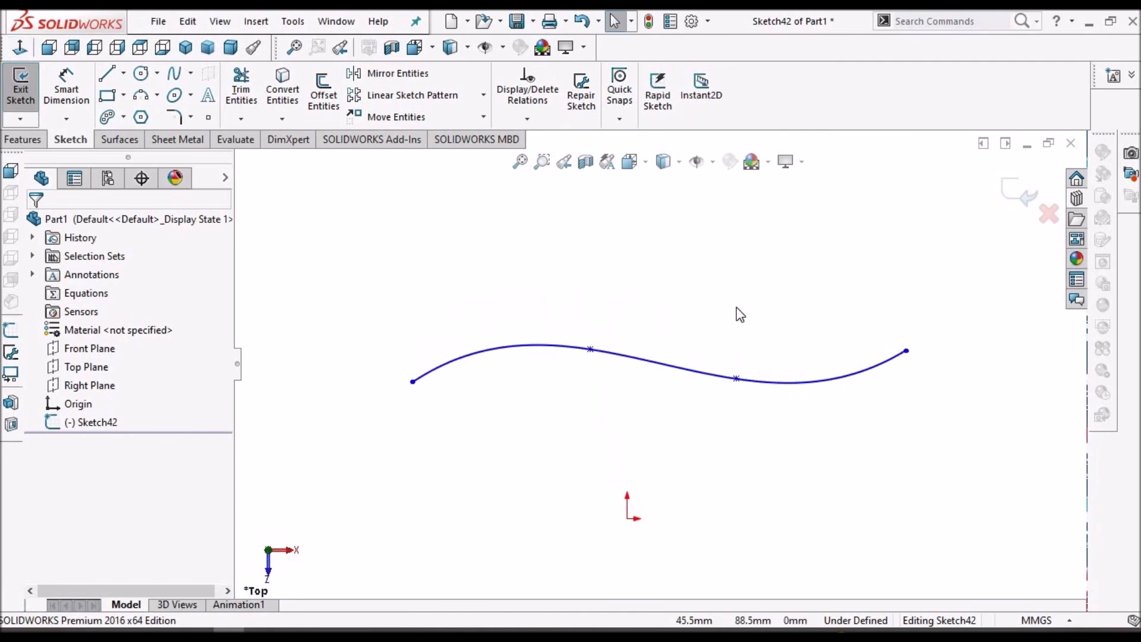
{"action": "scroll", "coordinate": [723, 314], "scroll_direction": "up", "scroll_amount": 1}
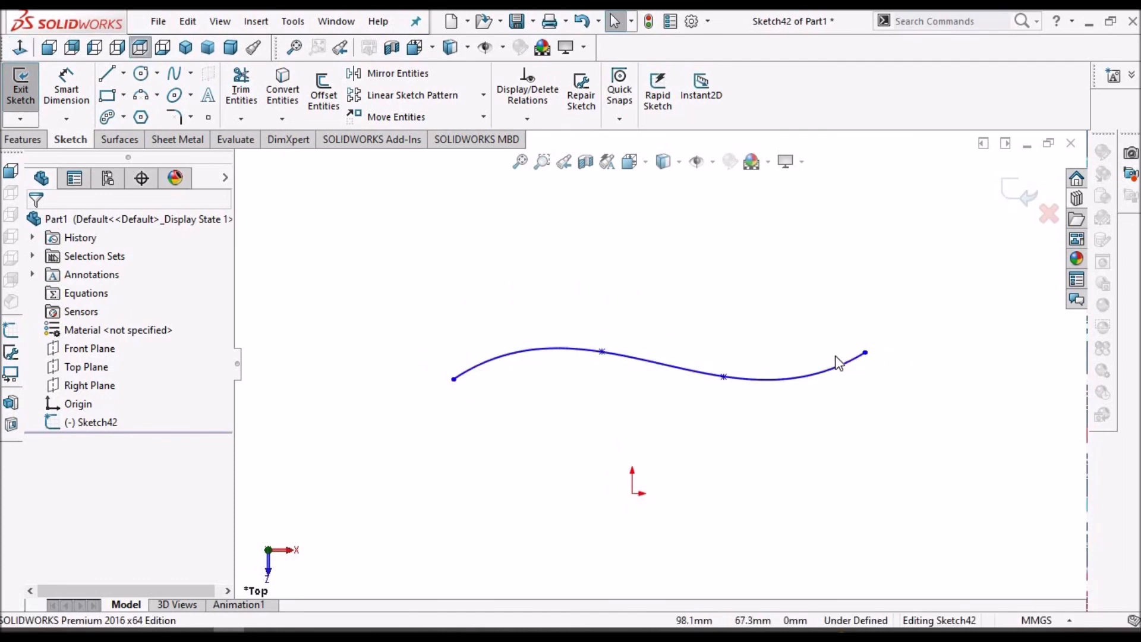
{"action": "left_click", "coordinate": [189, 141]}
{"action": "left_click", "coordinate": [30, 101]}
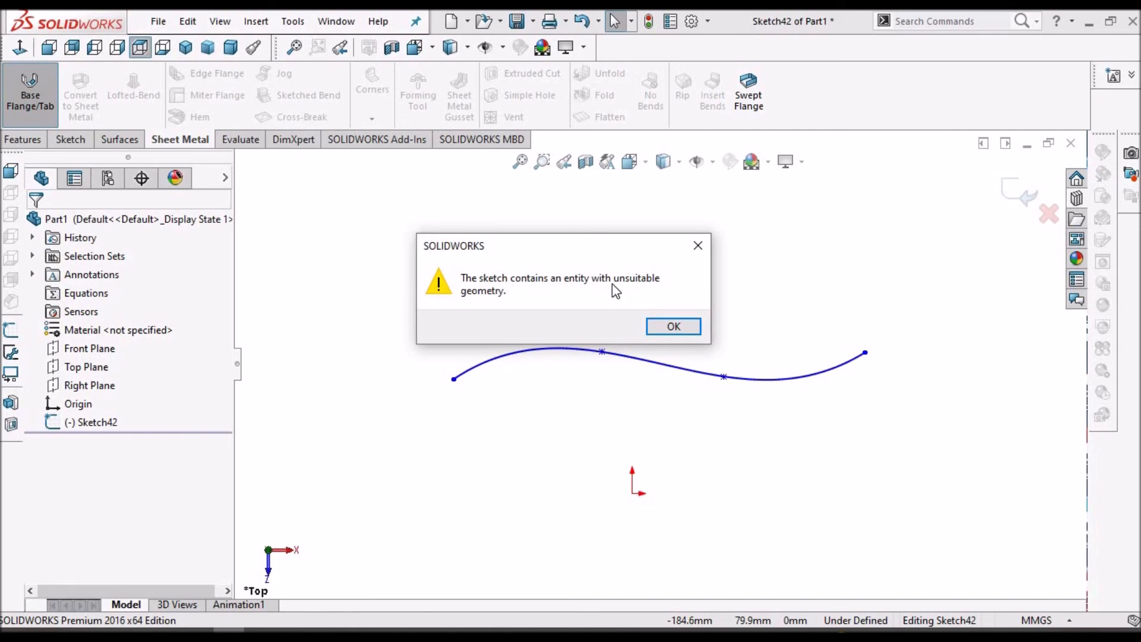
{"action": "left_click", "coordinate": [674, 327]}
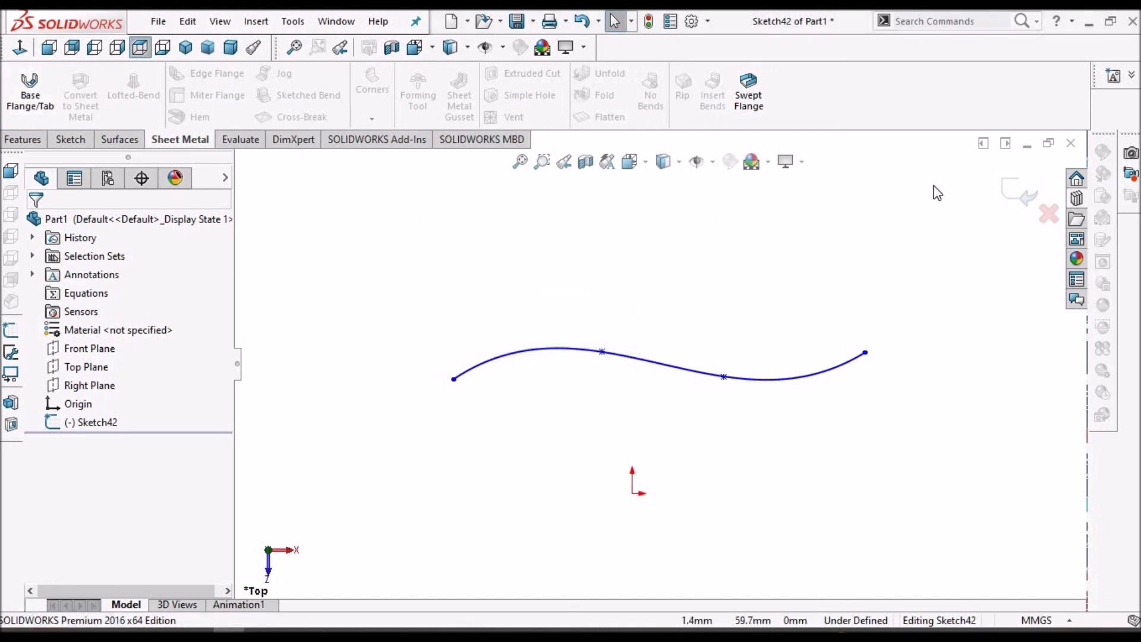
{"action": "left_click", "coordinate": [1019, 195]}
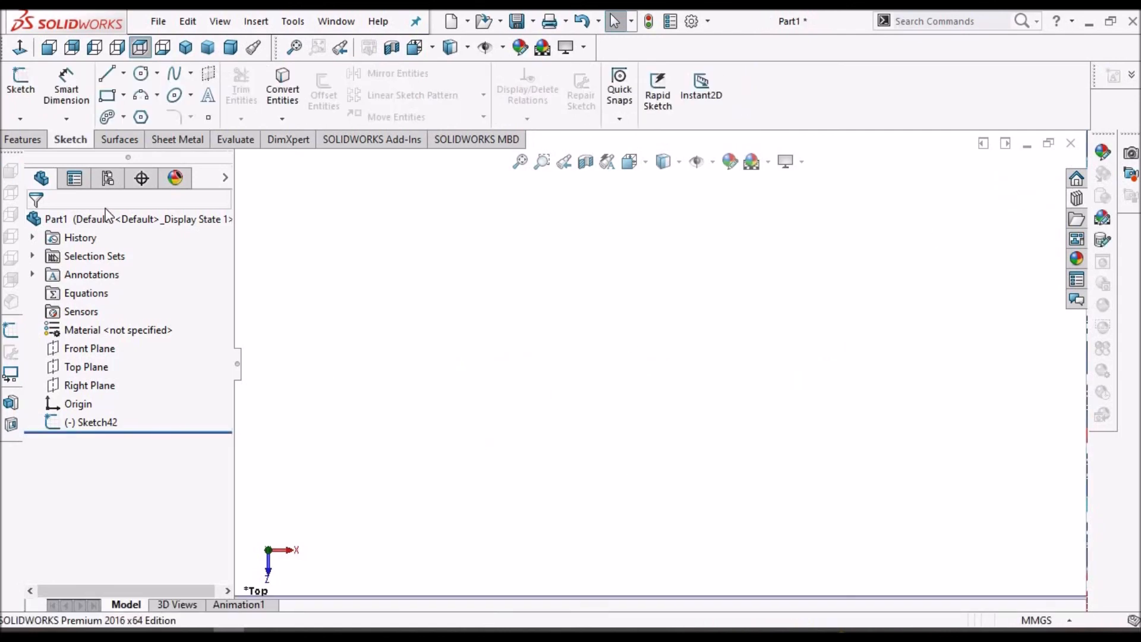
{"action": "left_click", "coordinate": [194, 139]}
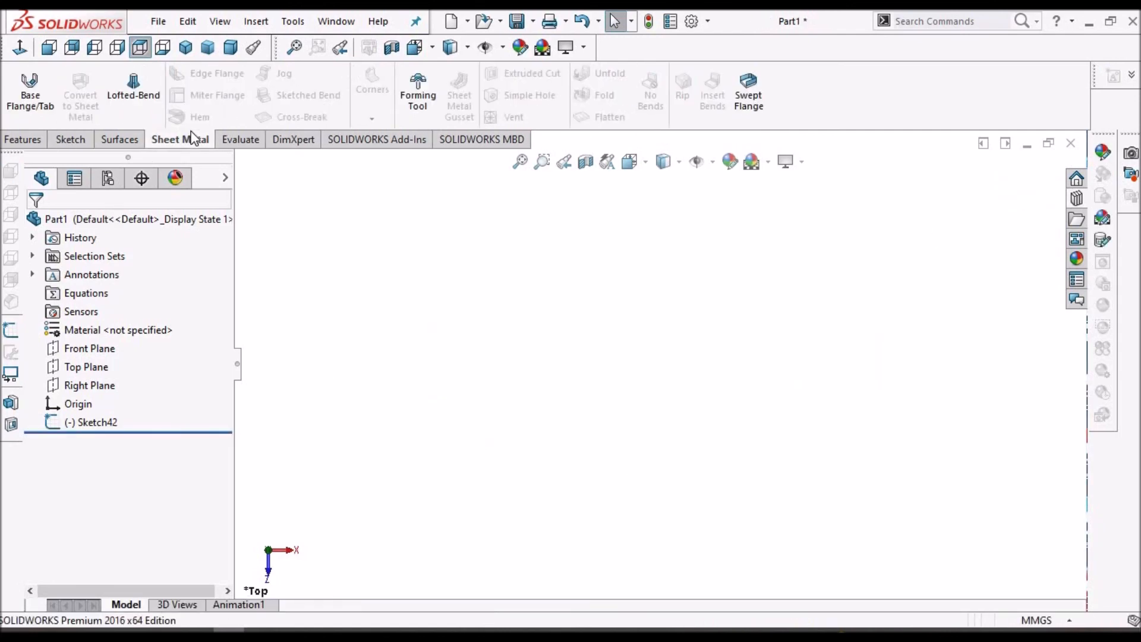
{"action": "right_click", "coordinate": [93, 424]}
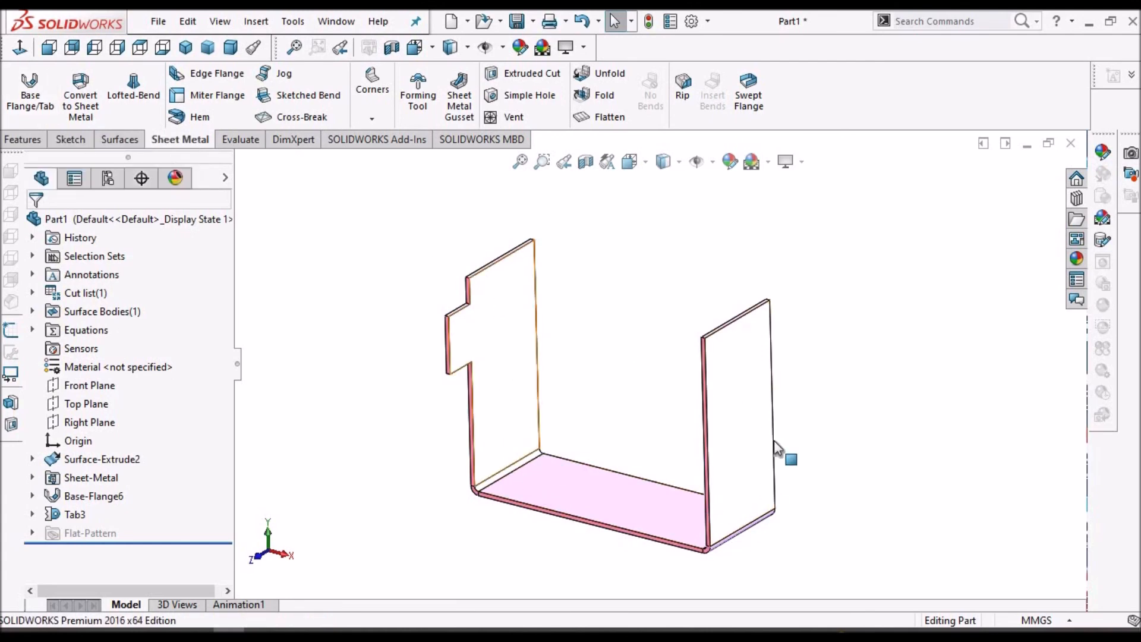
{"action": "scroll", "coordinate": [457, 327], "scroll_direction": "down", "scroll_amount": 3}
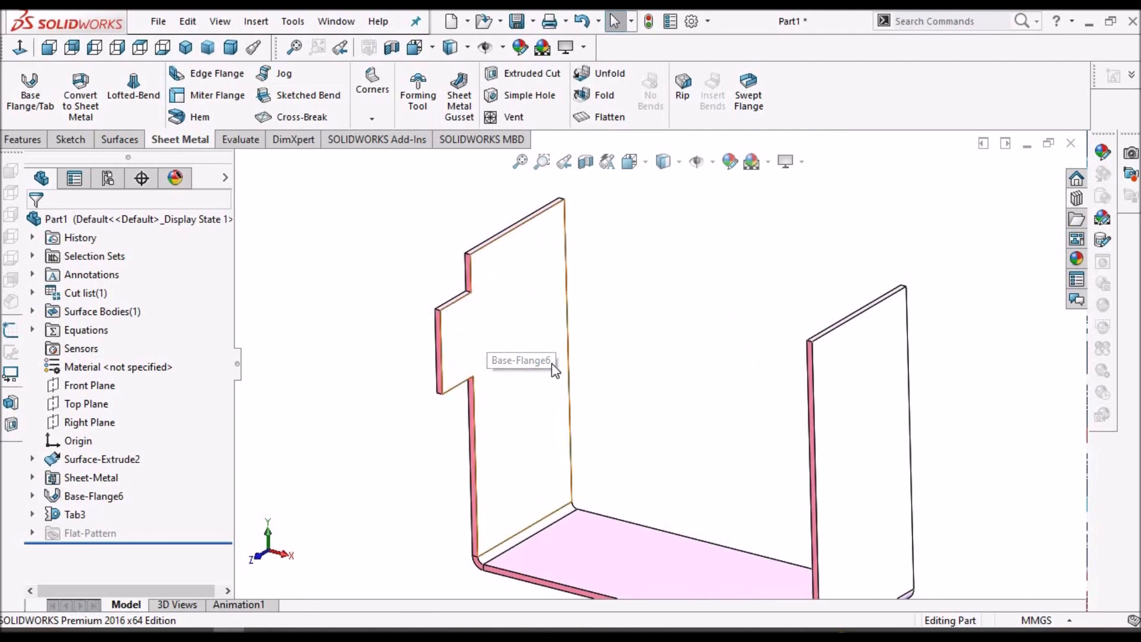
{"action": "scroll", "coordinate": [709, 406], "scroll_direction": "up", "scroll_amount": 2}
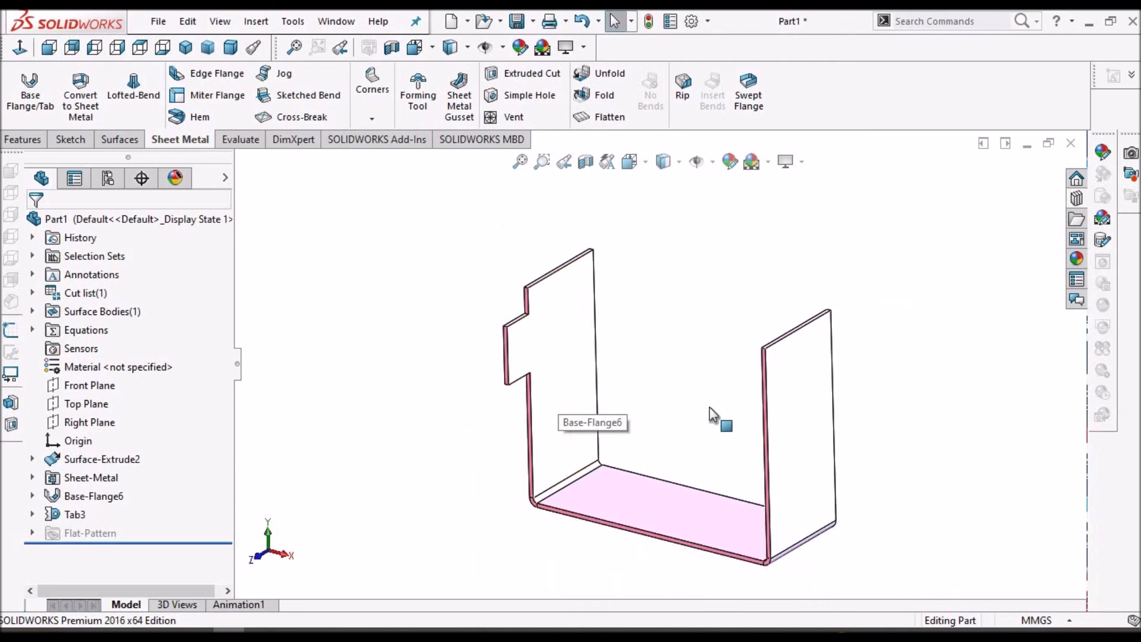
{"action": "scroll", "coordinate": [709, 407], "scroll_direction": "down", "scroll_amount": 1}
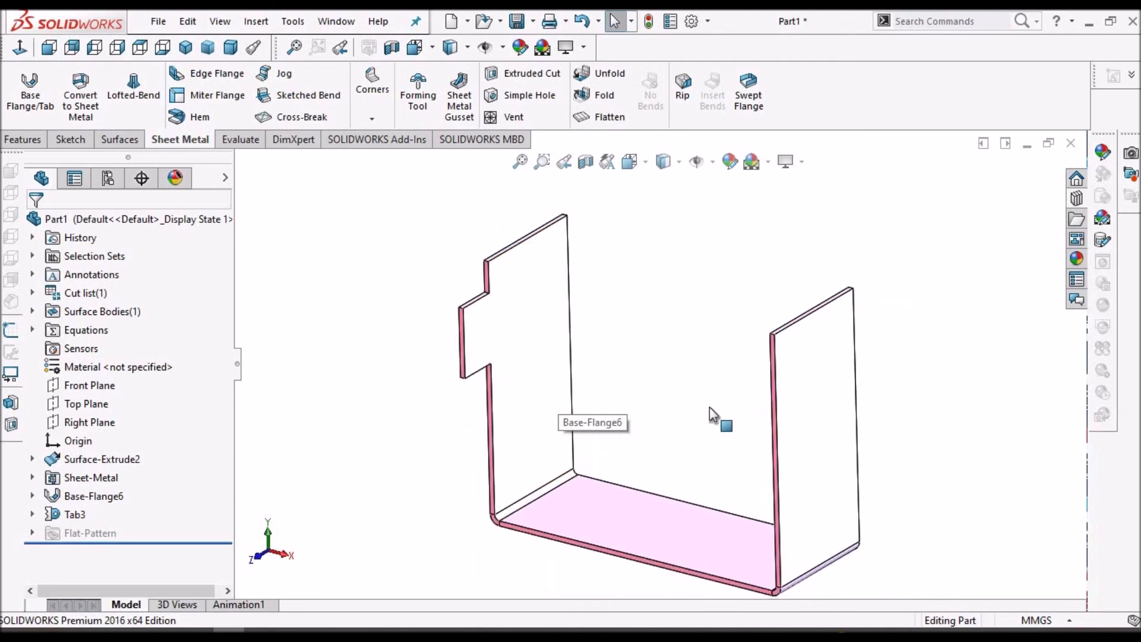